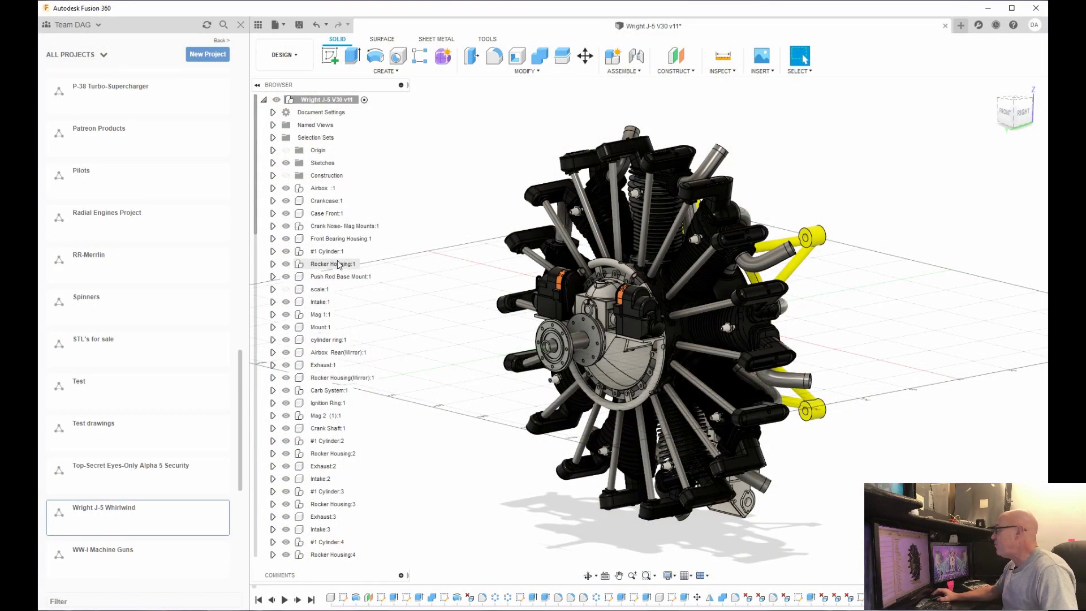
# Zoom, orbit and pan around the engine model to inspect it.
pyautogui.scroll(1, 526, 191)
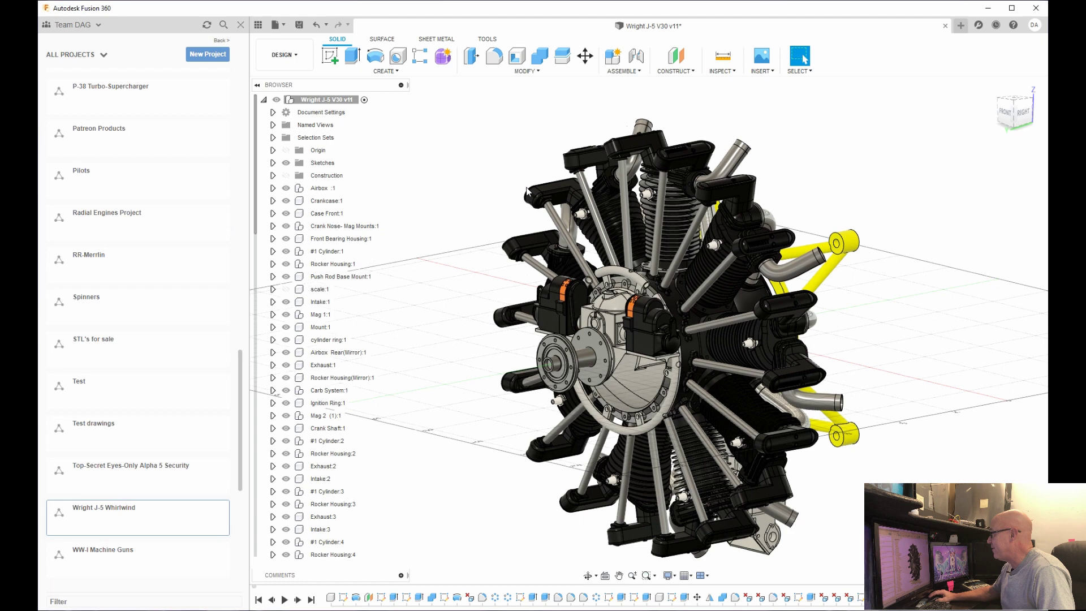
pyautogui.scroll(-1, 526, 191)
pyautogui.scroll(1, 465, 292)
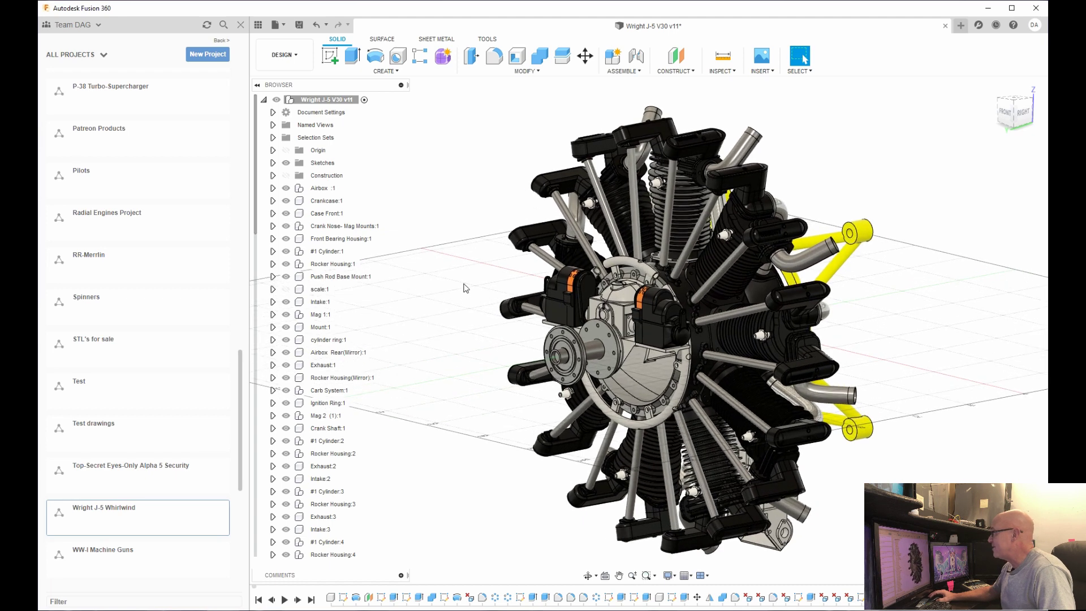
pyautogui.scroll(-2, 465, 281)
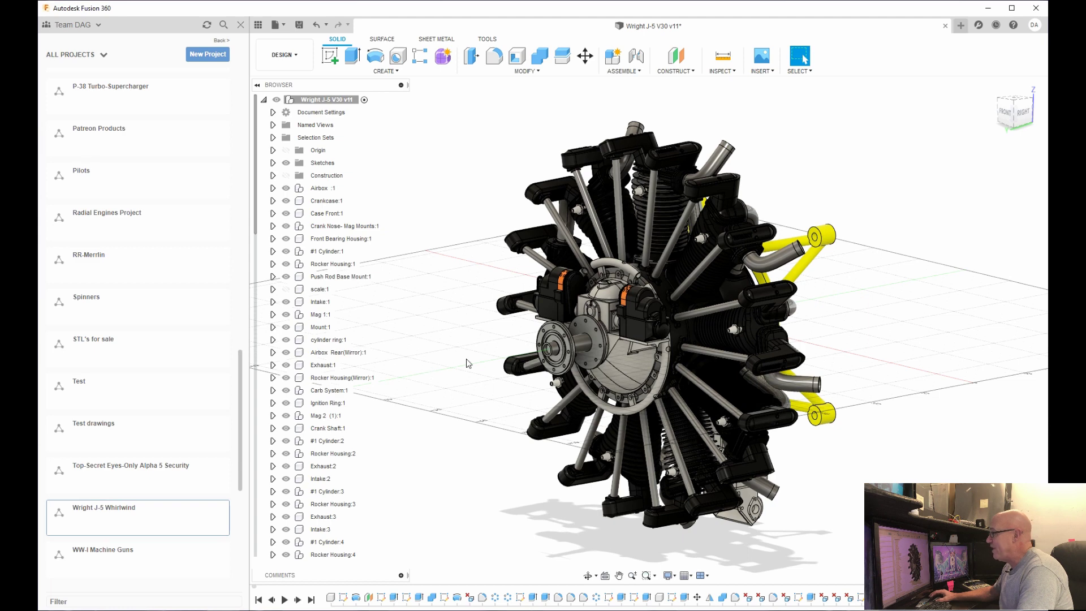
pyautogui.scroll(-4, 730, 326)
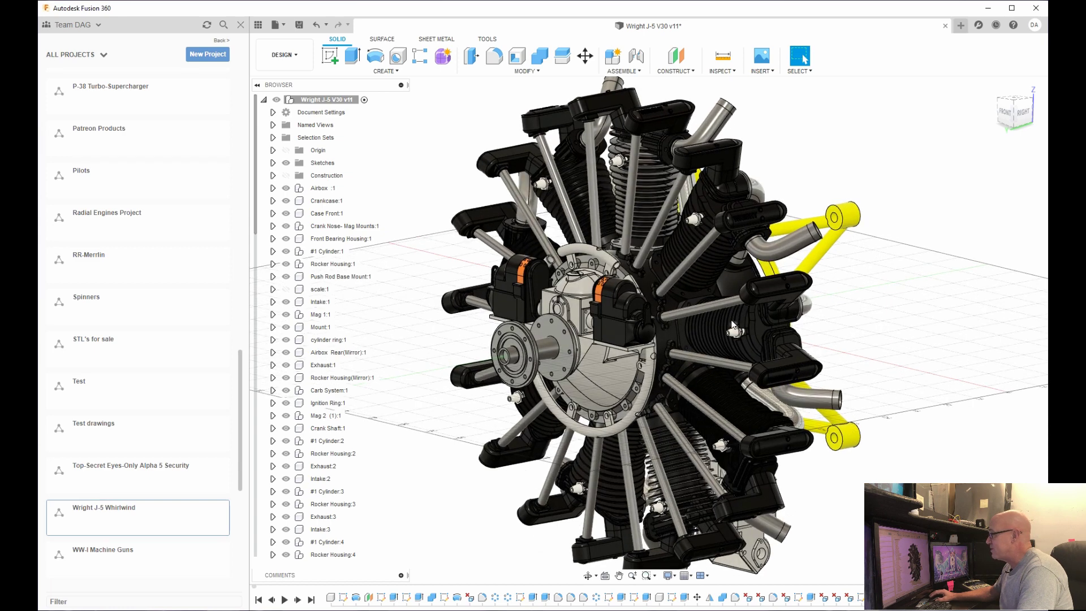
pyautogui.scroll(2, 648, 320)
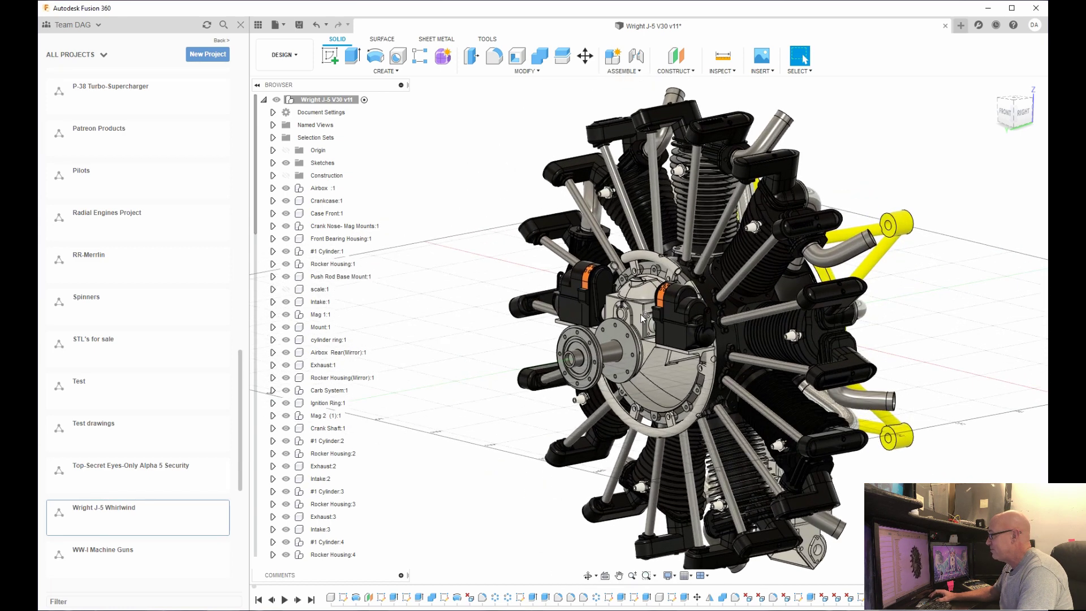
pyautogui.scroll(-3, 633, 317)
pyautogui.scroll(2, 612, 313)
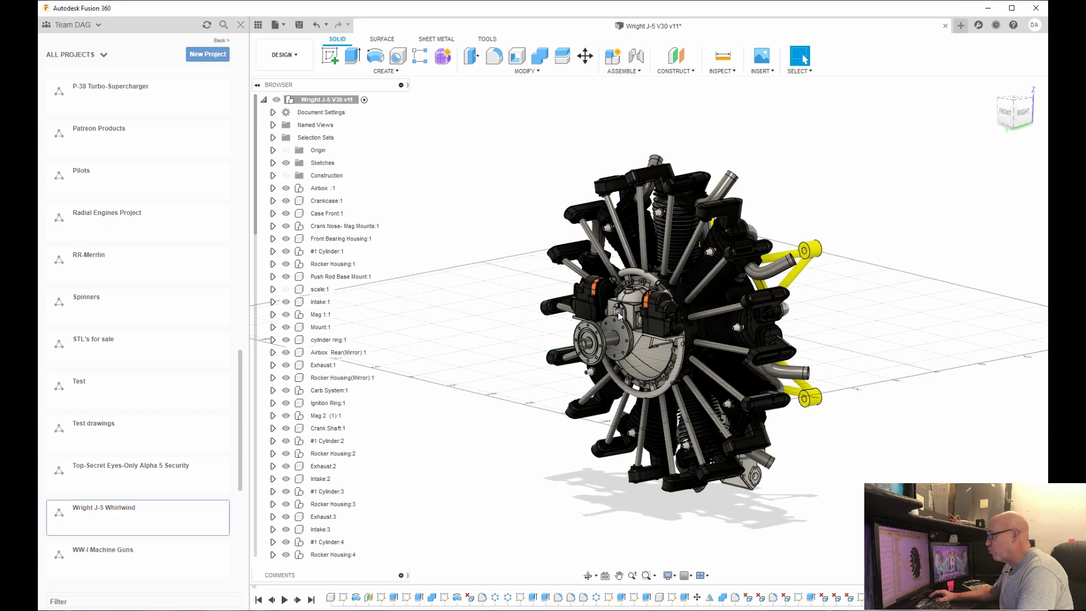
pyautogui.moveTo(619, 315)
pyautogui.keyDown('shift'); pyautogui.mouseDown(button='middle')
pyautogui.moveTo(707, 317)
pyautogui.moveTo(678, 283)
pyautogui.moveTo(650, 294)
pyautogui.moveTo(707, 299)
pyautogui.moveTo(624, 303)
pyautogui.mouseUp(button='middle'); pyautogui.keyUp('shift')
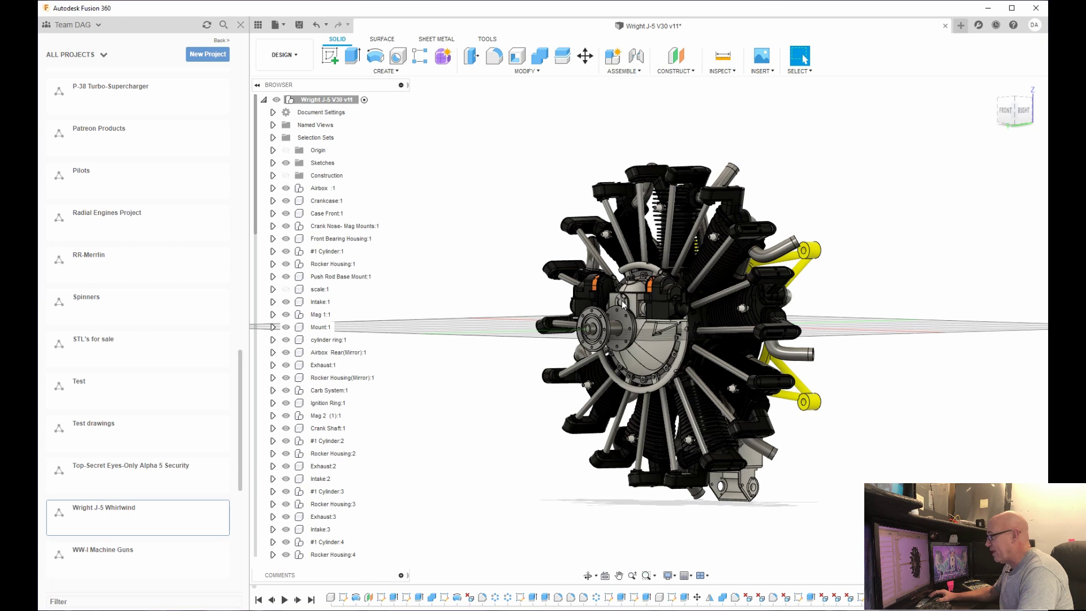
pyautogui.moveTo(622, 303); pyautogui.dragTo(804, 58, button='middle')
pyautogui.moveTo(516, 315); pyautogui.dragTo(508, 280, button='middle')
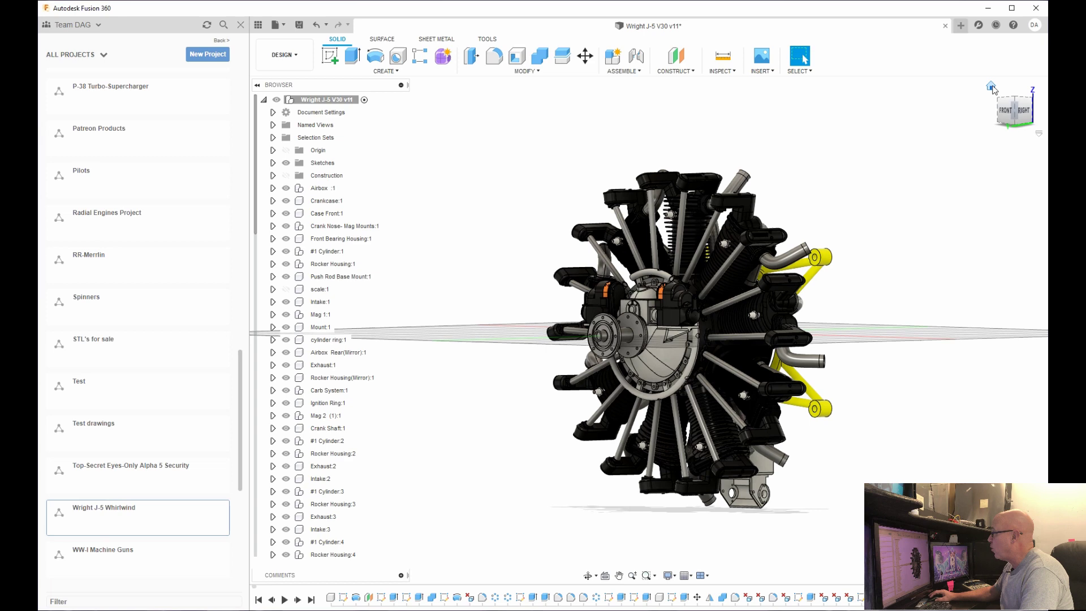
# Step through the engine's home, front, top and right-side views, ending back at home.
pyautogui.click(990, 87)
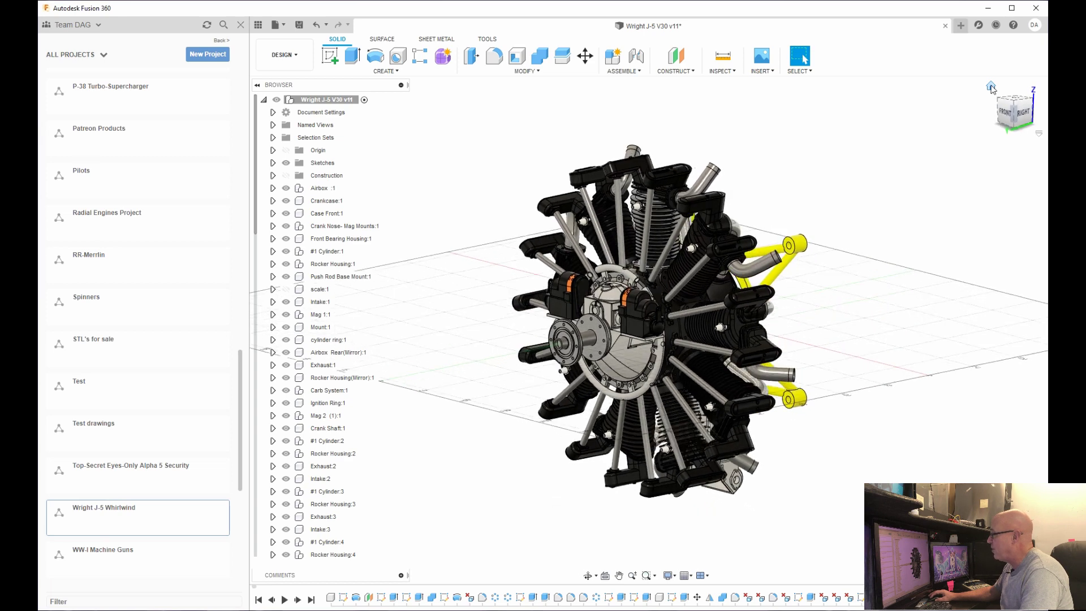
pyautogui.click(1008, 115)
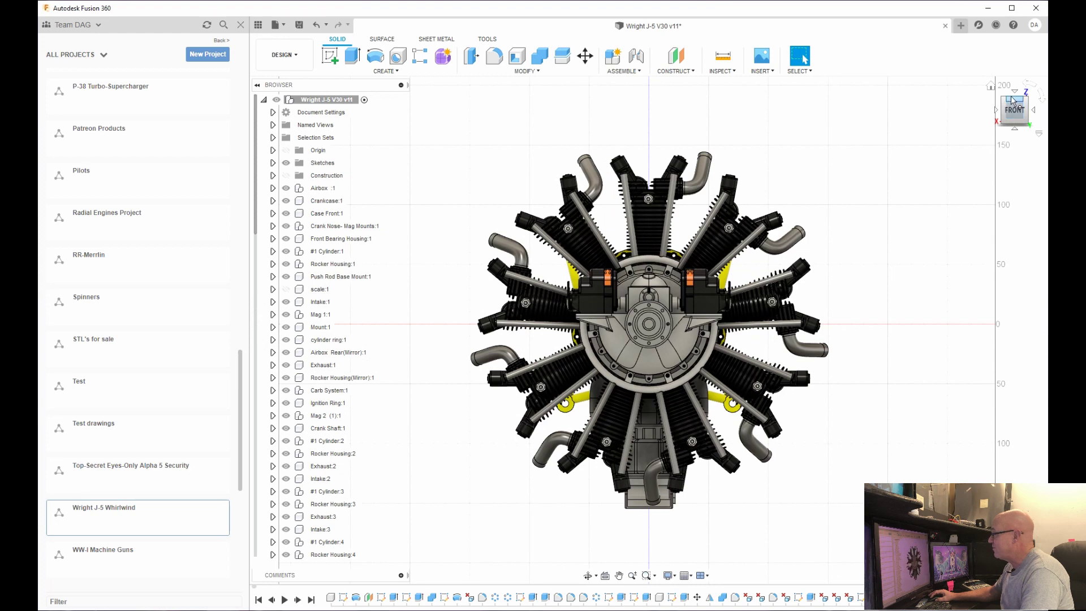
pyautogui.click(1013, 100)
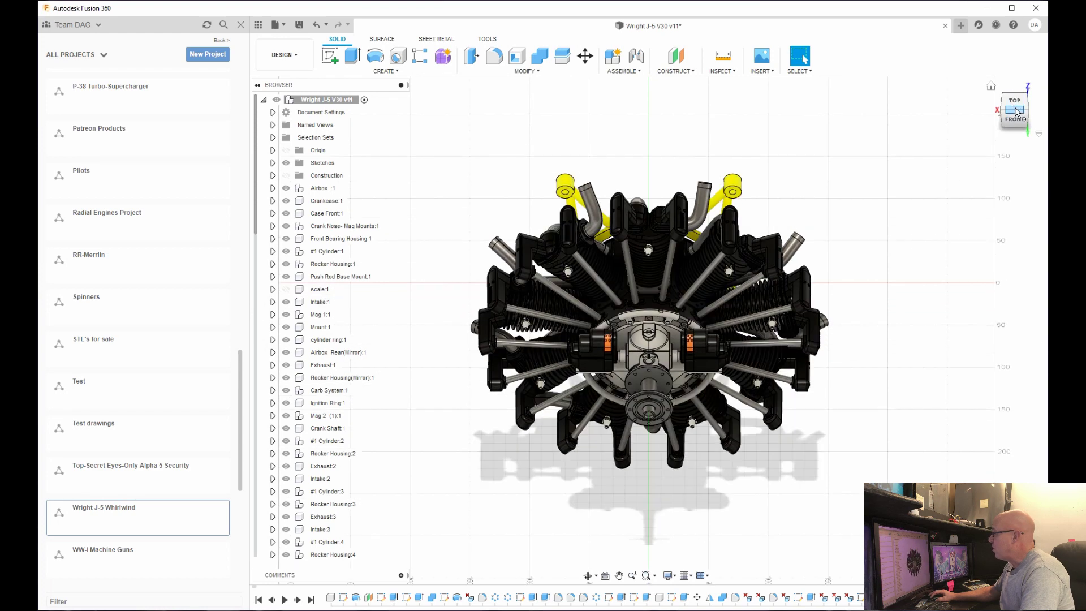
pyautogui.click(1015, 104)
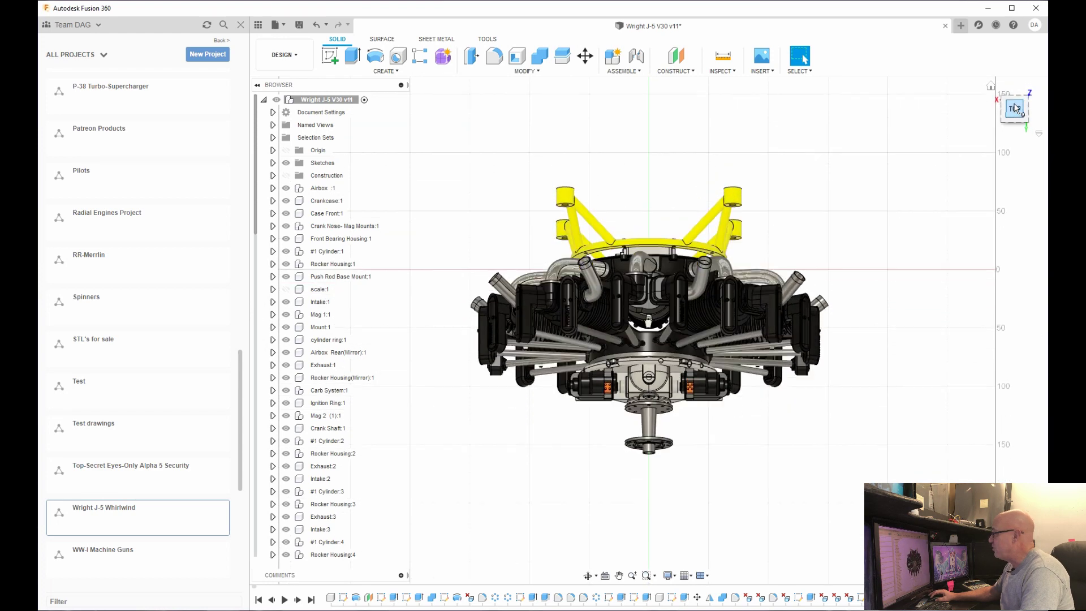
pyautogui.click(1034, 111)
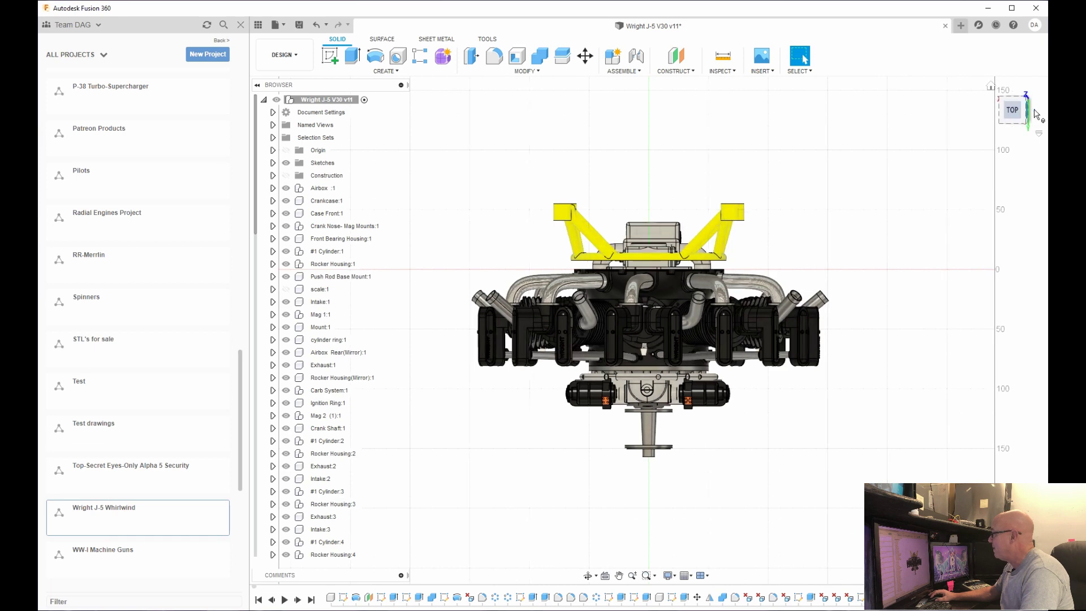
pyautogui.click(1043, 101)
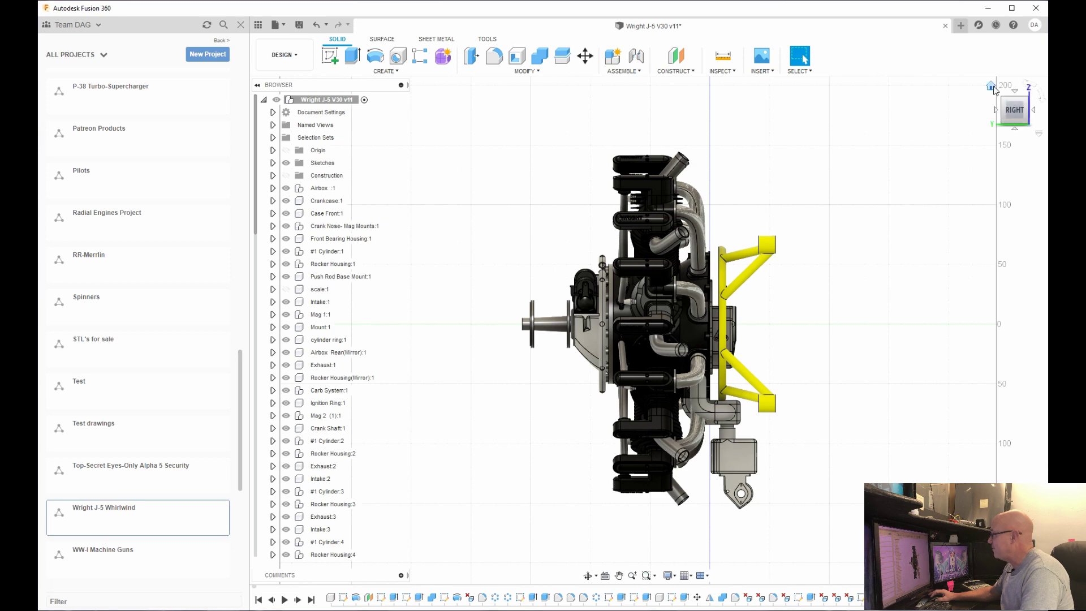
pyautogui.click(991, 87)
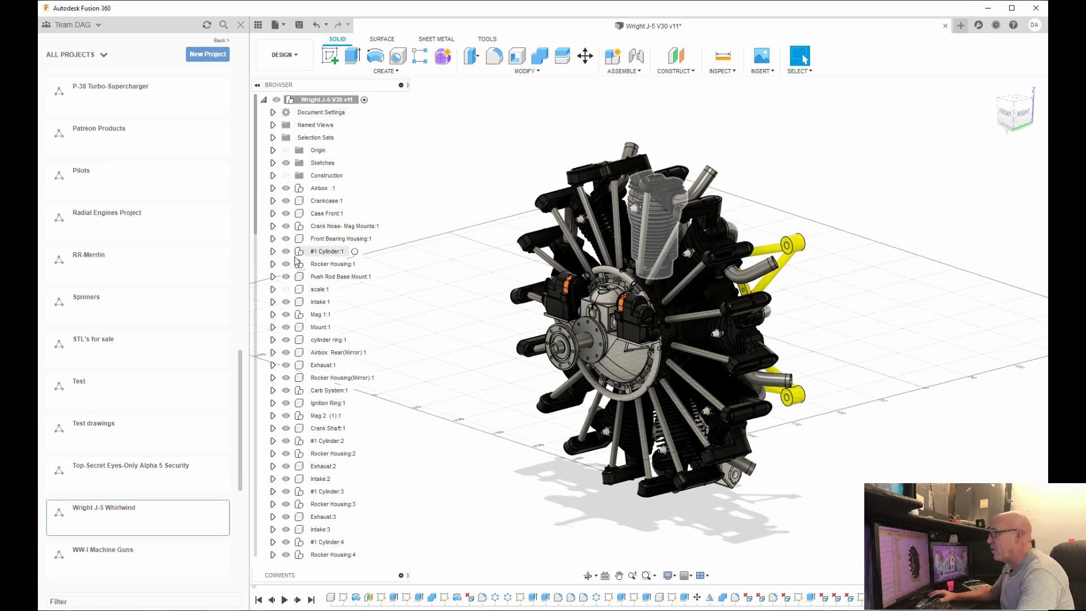
# Hide and re-show #1 Cylinder:1, then start a new empty design.
pyautogui.scroll(-1, 296, 261)
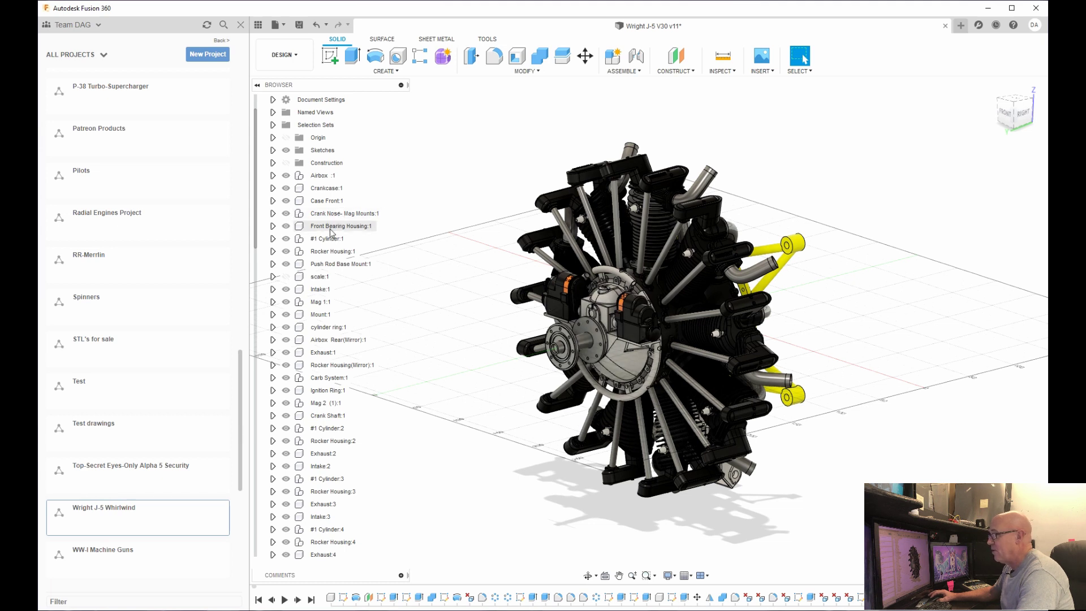
pyautogui.click(286, 238)
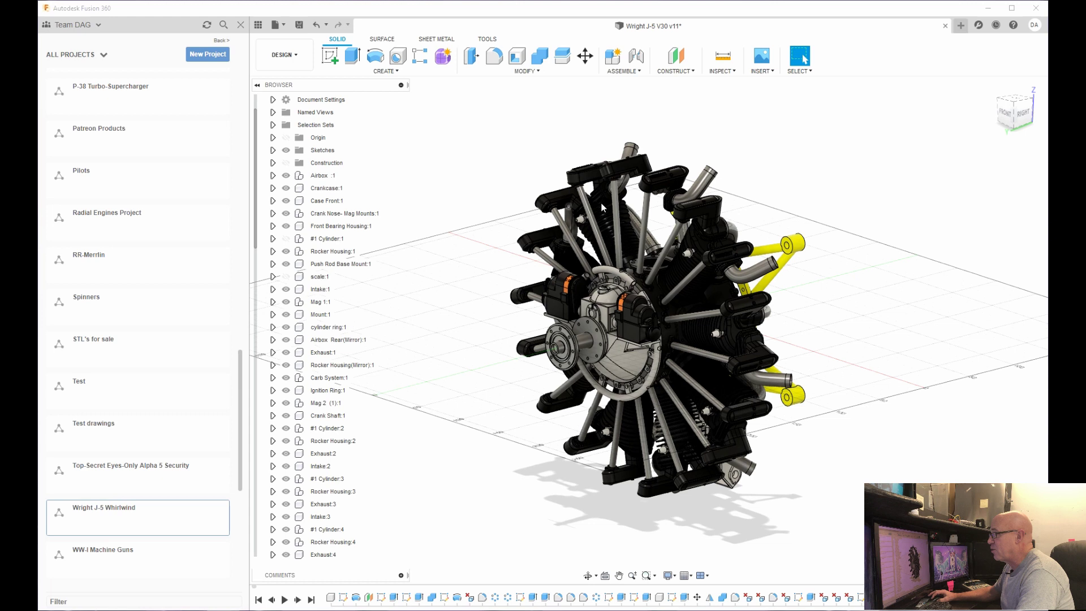
pyautogui.click(286, 239)
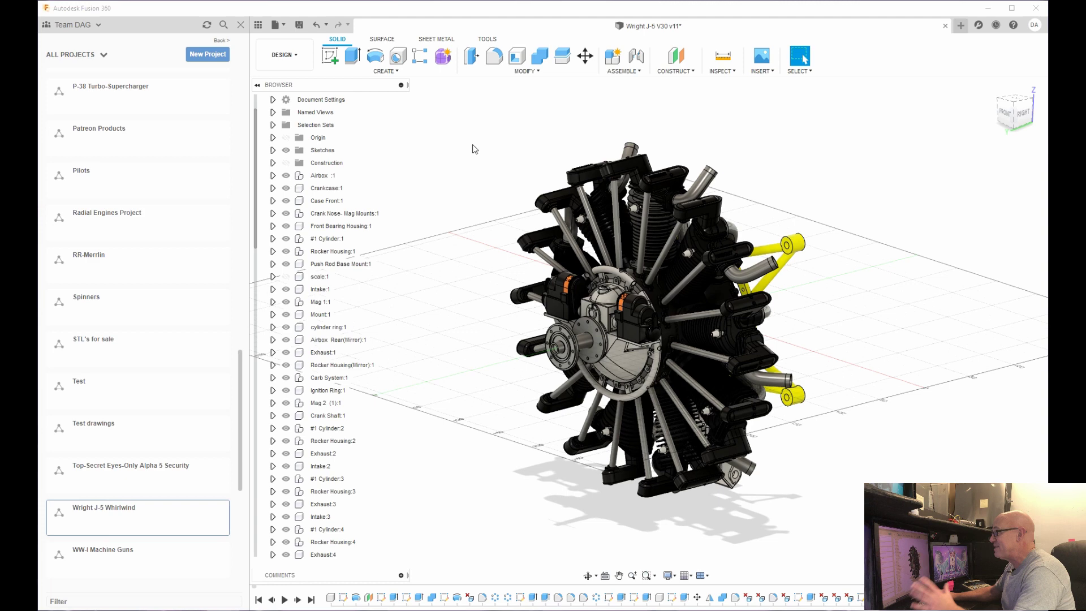
pyautogui.click(962, 26)
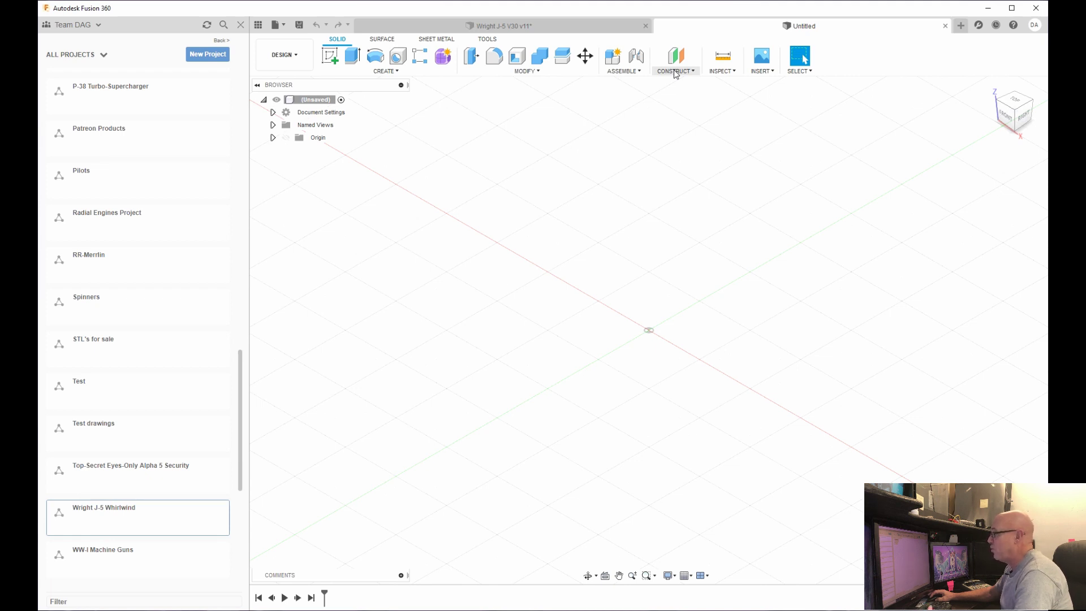
pyautogui.click(674, 72)
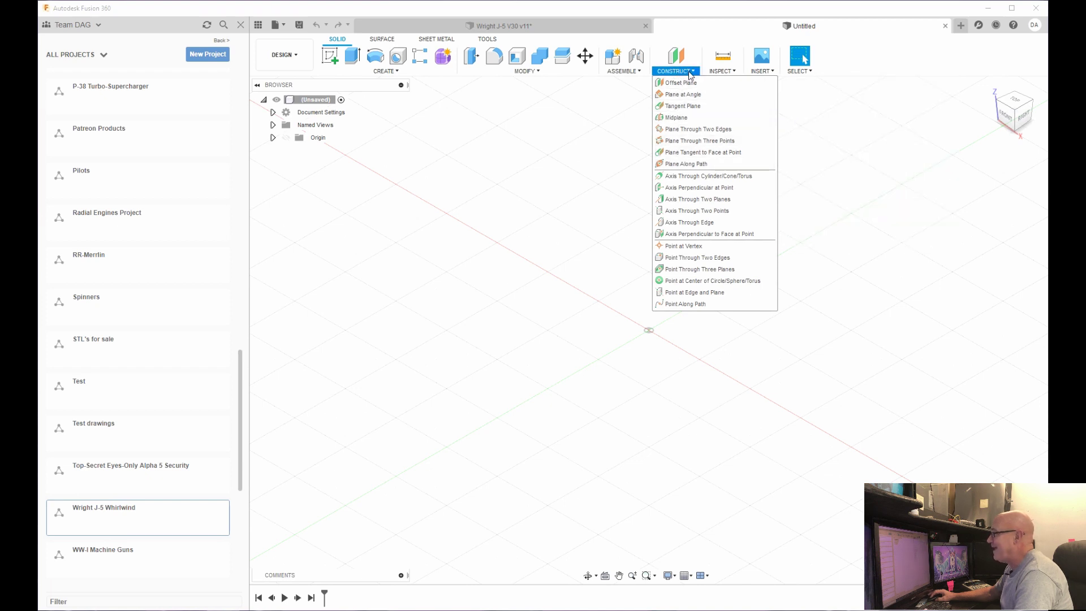
pyautogui.click(628, 93)
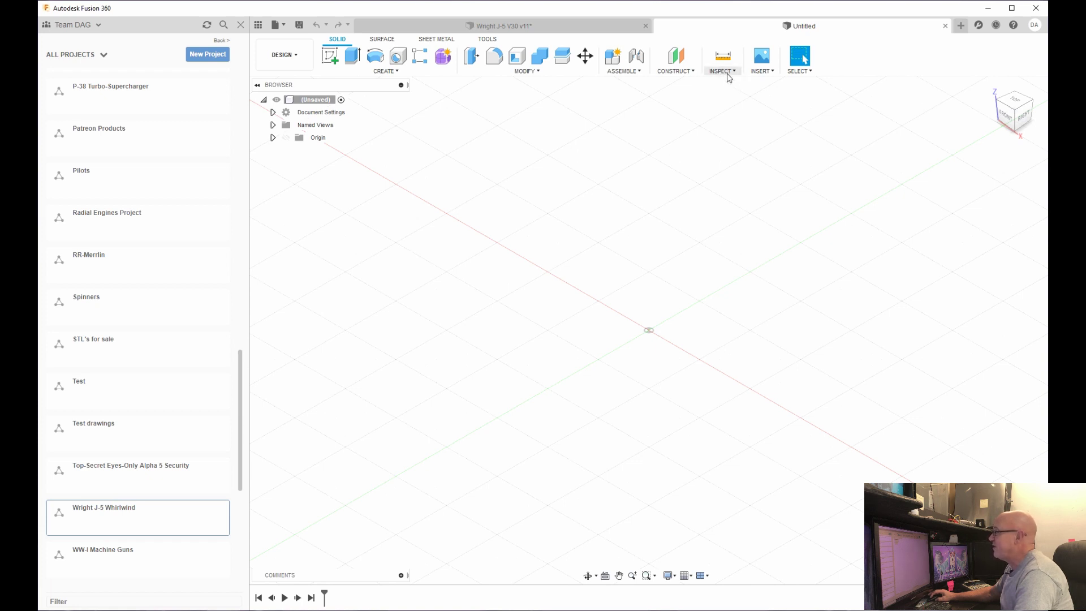
pyautogui.click(761, 72)
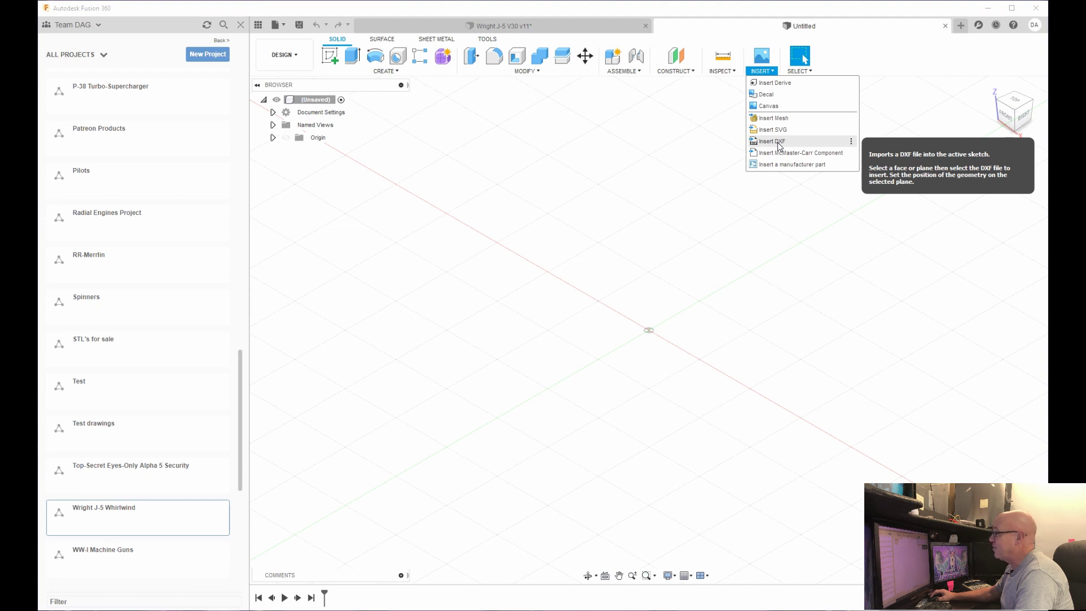
pyautogui.click(803, 72)
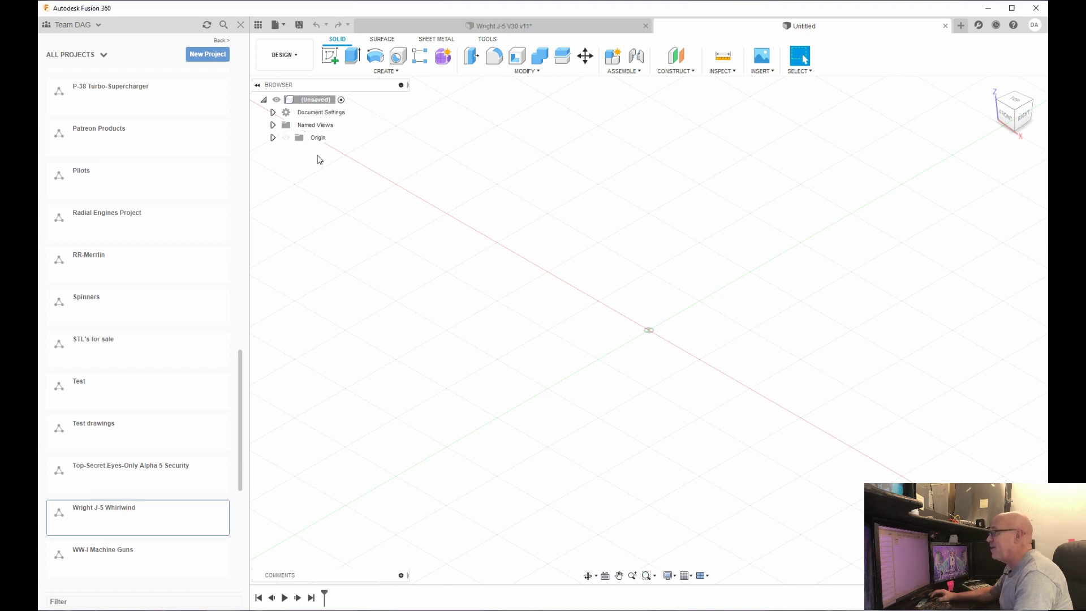
pyautogui.click(286, 138)
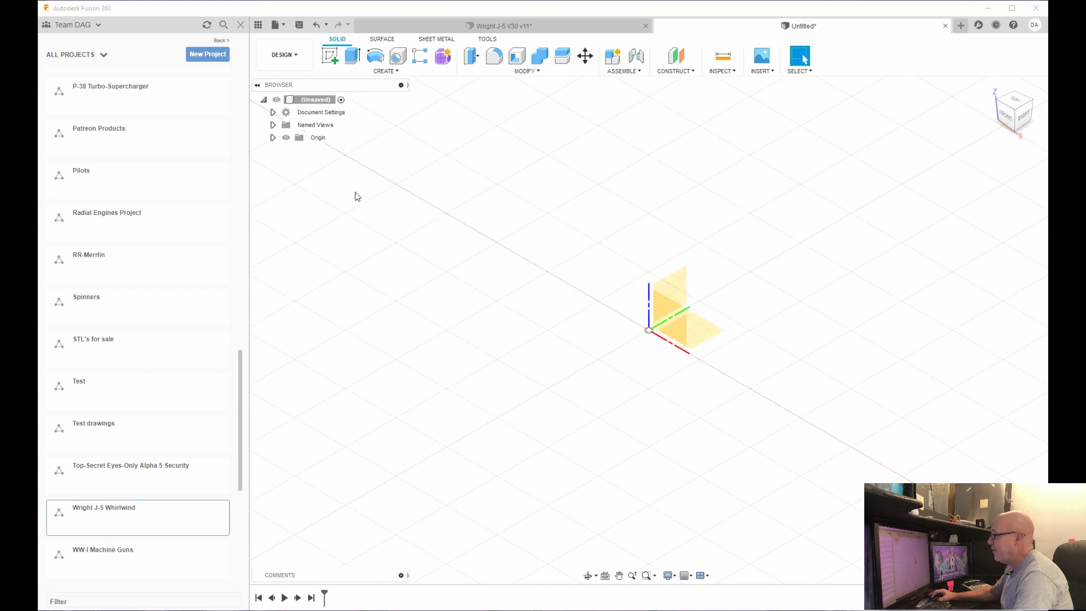
pyautogui.click(286, 138)
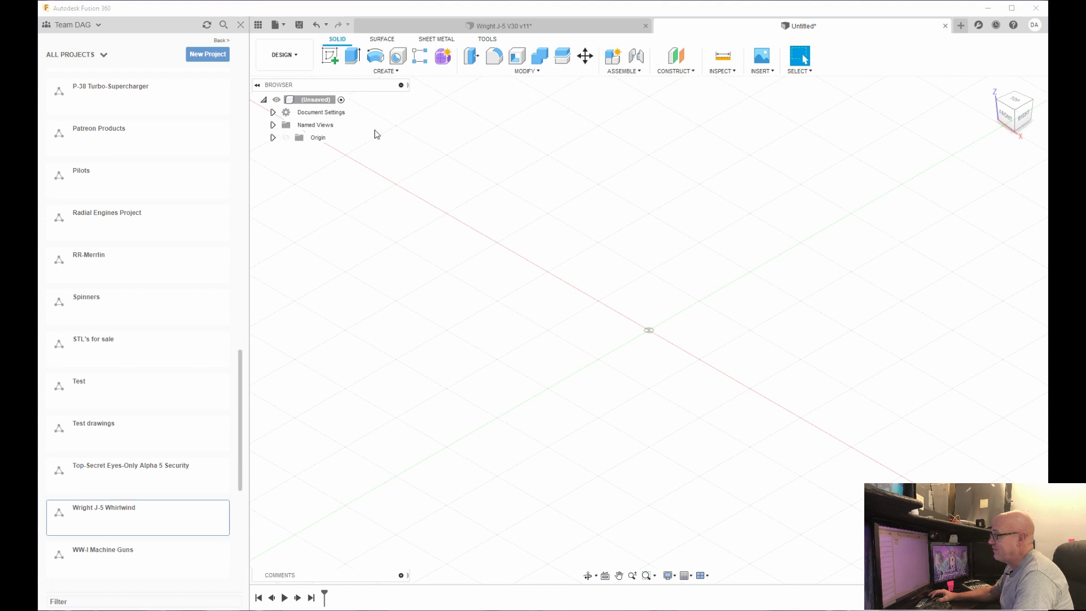
# Save the design, replacing the Untitled name with 'Test 05'.
pyautogui.click(299, 25)
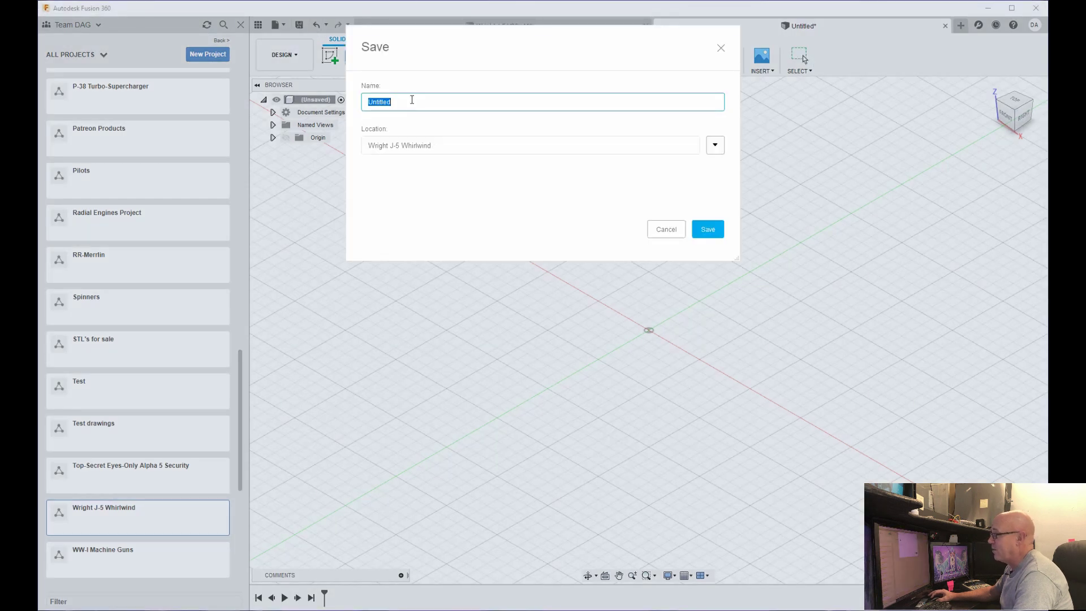
pyautogui.doubleClick(406, 100)
pyautogui.write('T')
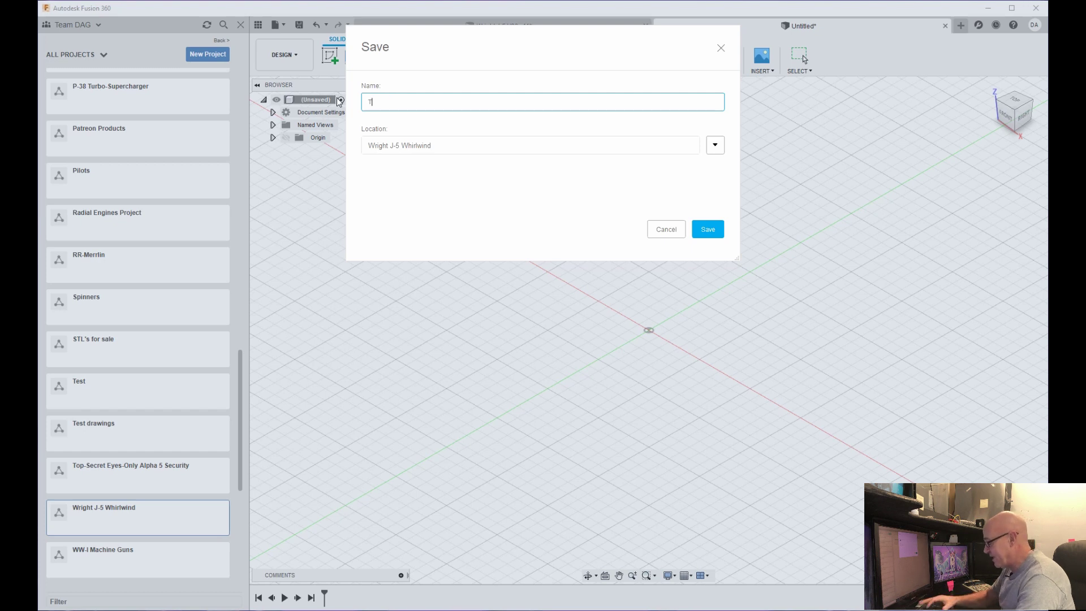
pyautogui.write('est 0')
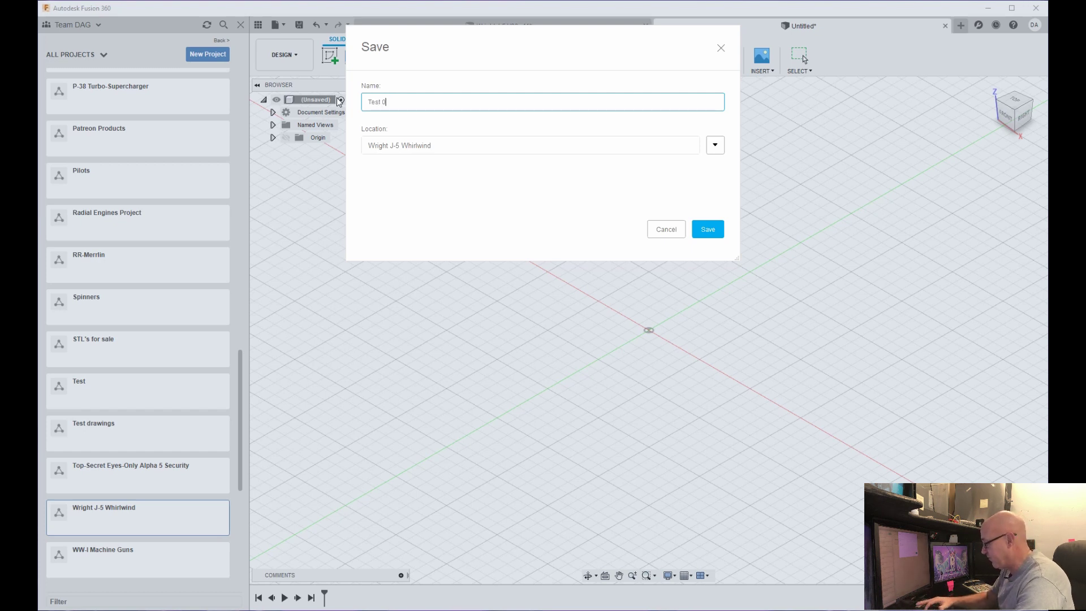
pyautogui.write('5')
pyautogui.press('Return')
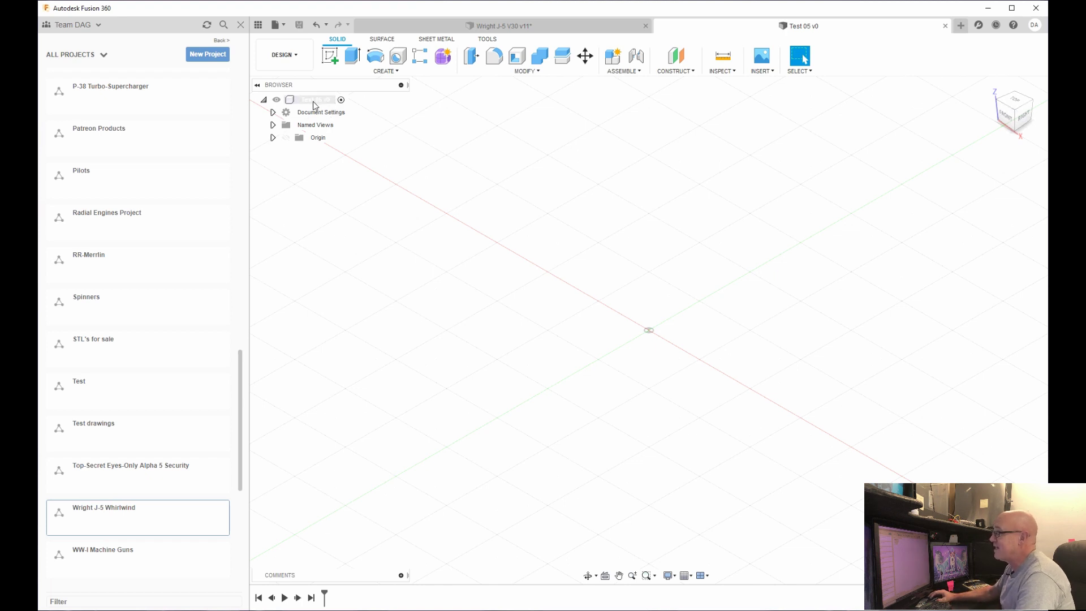
# Check the design units in Document Settings and cancel, keeping Millimeter.
pyautogui.click(273, 112)
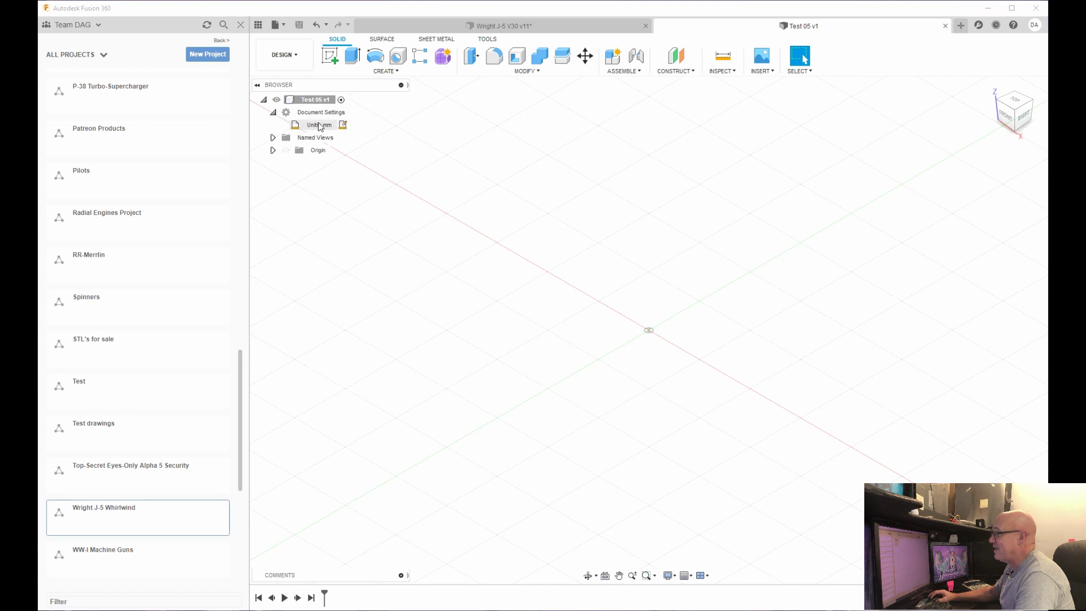
pyautogui.click(343, 124)
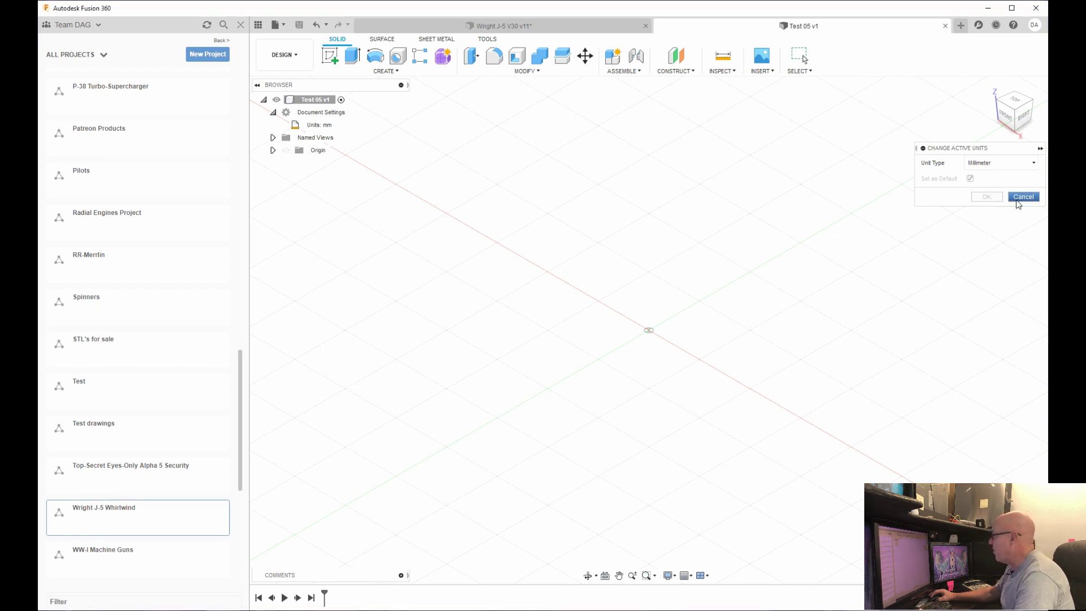
pyautogui.click(1018, 201)
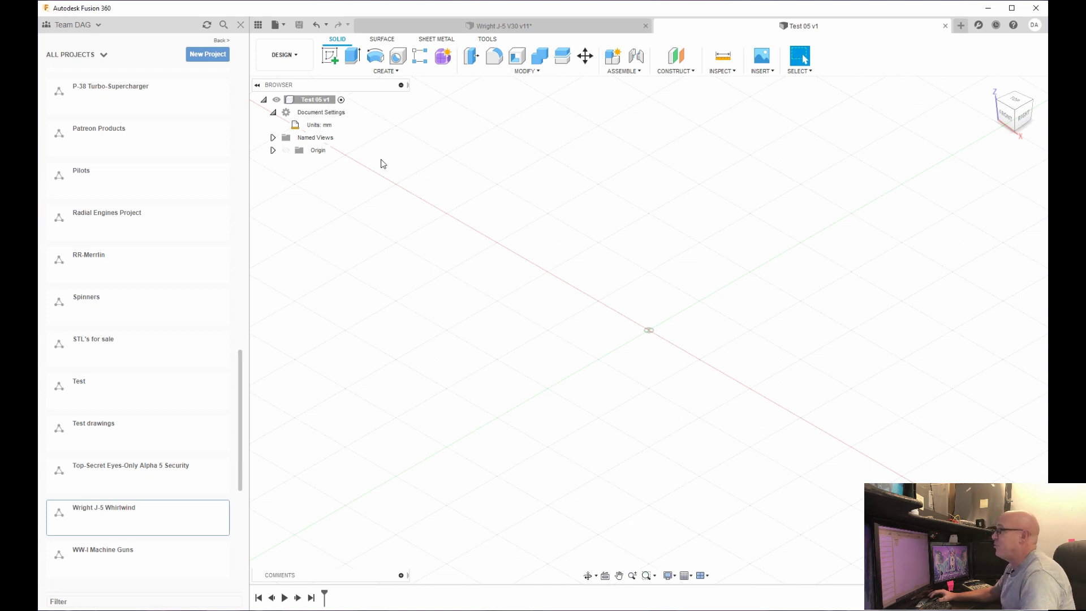
# Collapse Document Settings and toggle the Origin visibility on, then off again.
pyautogui.moveTo(329, 130)
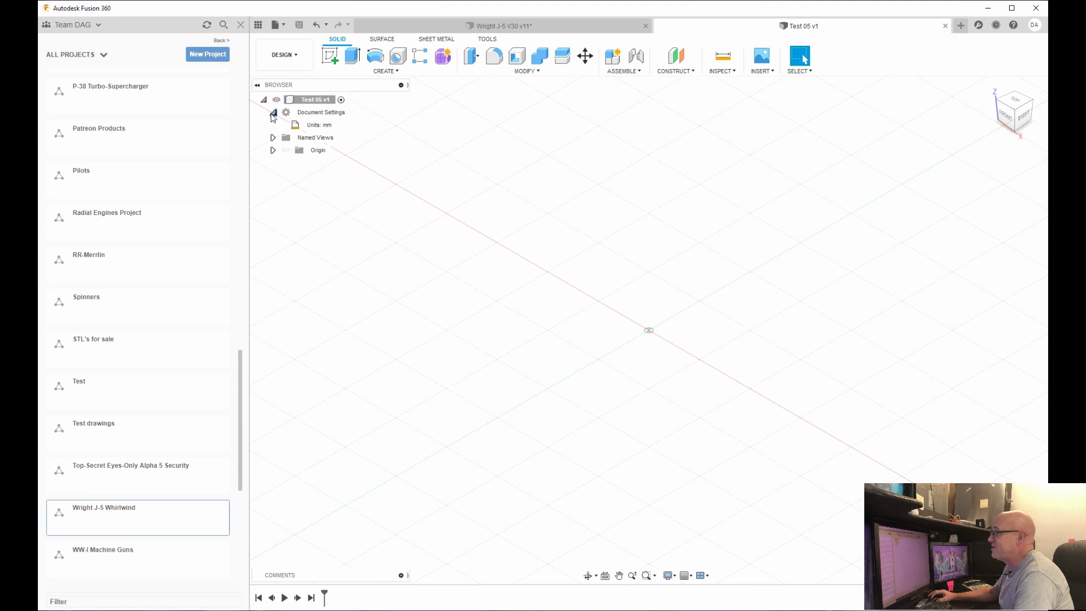
pyautogui.click(273, 112)
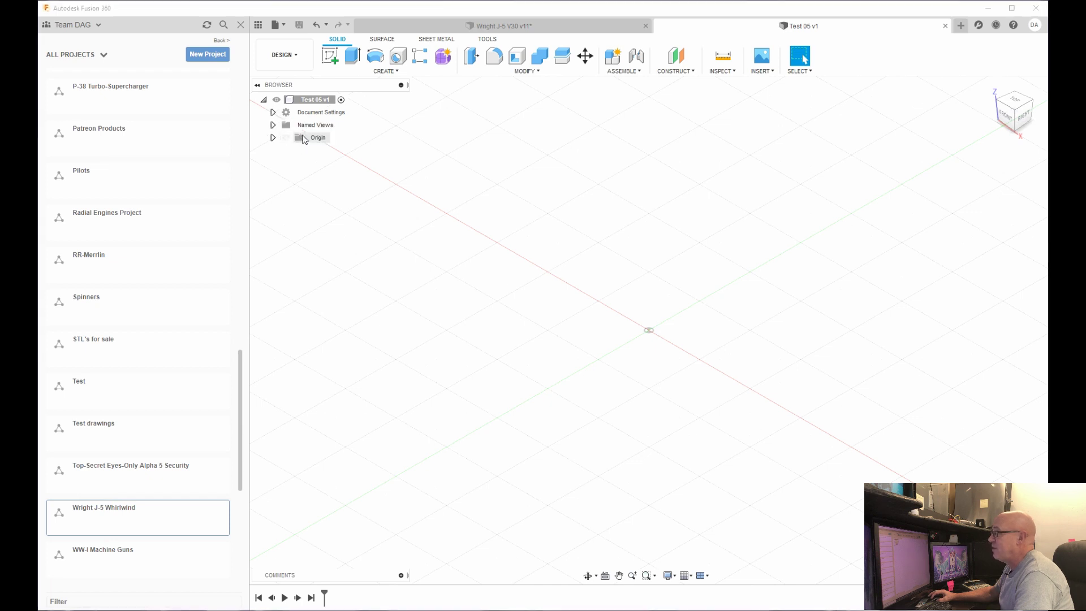
pyautogui.click(286, 138)
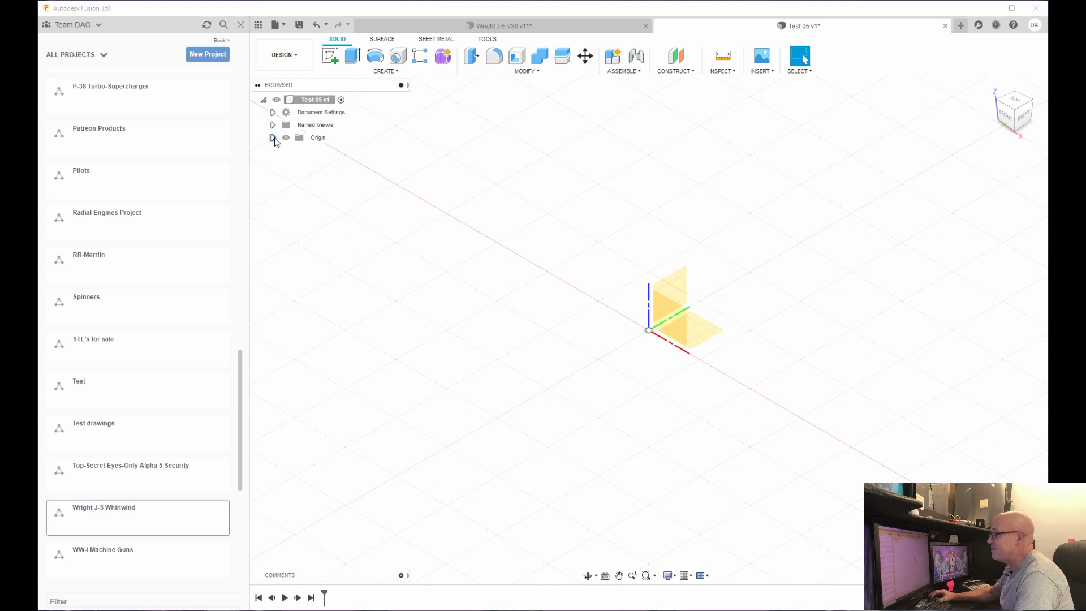
pyautogui.click(286, 139)
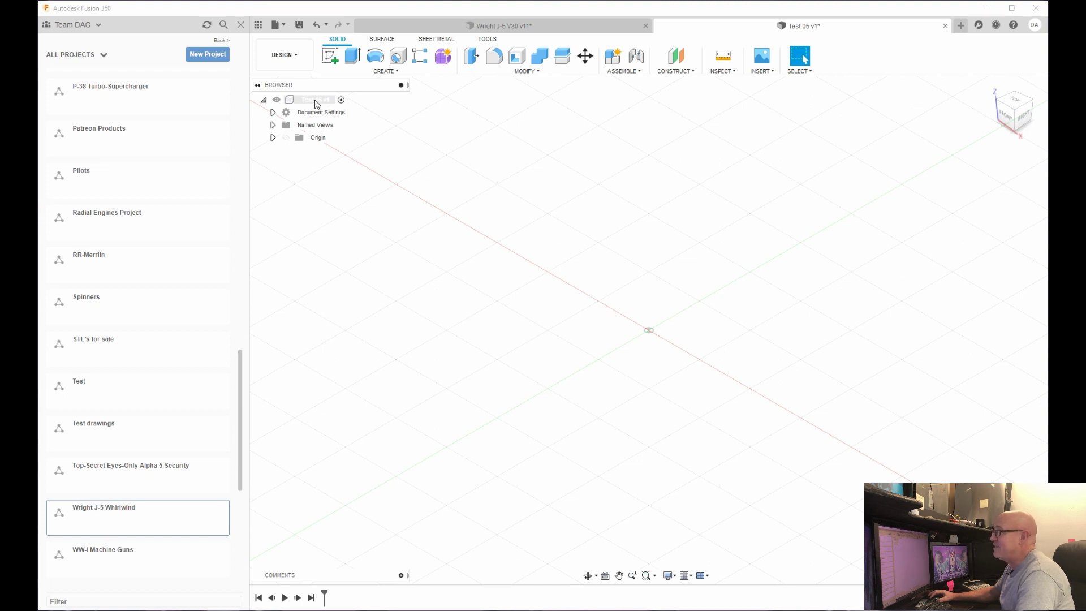
# Start a New Component from the Test 05 v1 root and select its default name.
pyautogui.rightClick(315, 99)
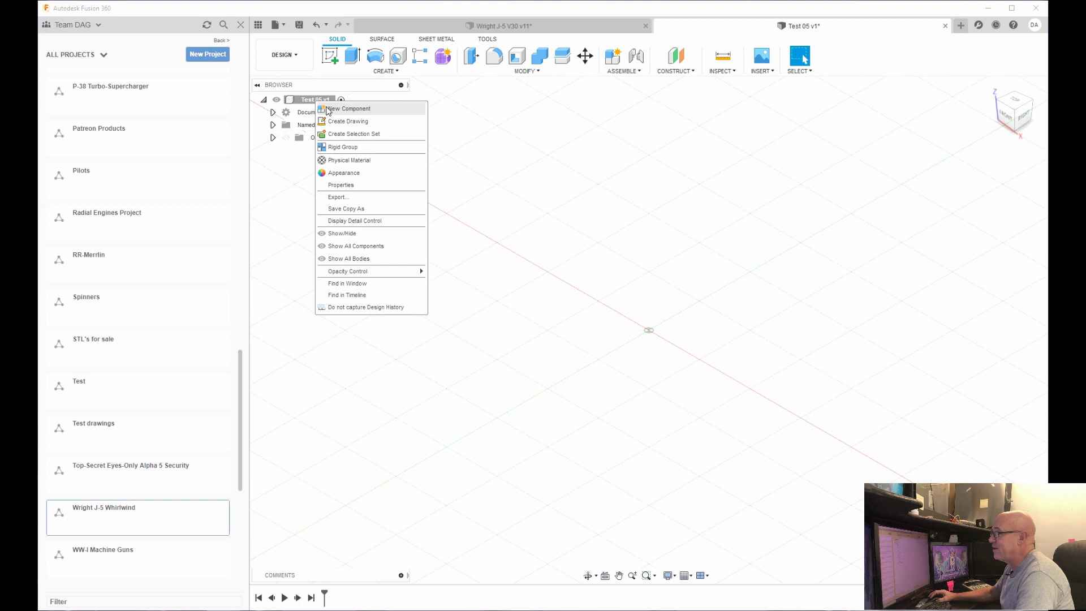
pyautogui.click(346, 109)
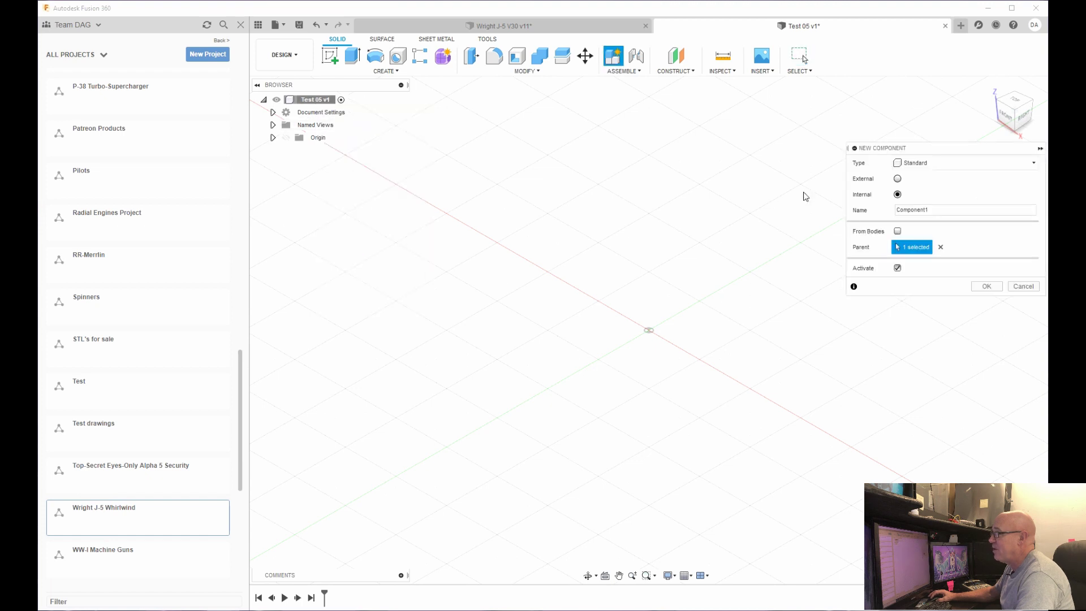
pyautogui.doubleClick(940, 212)
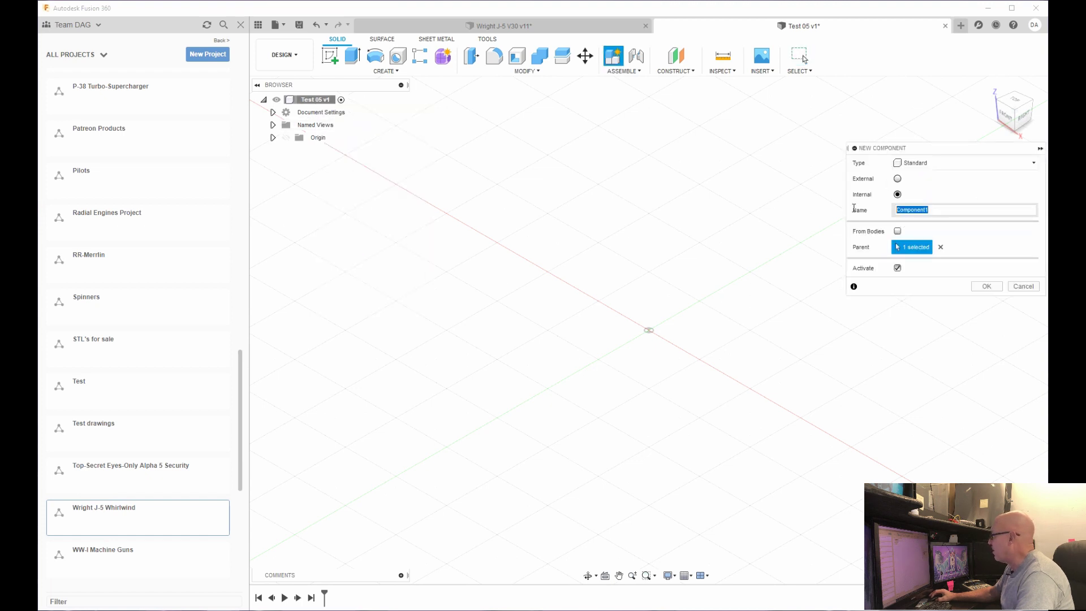
# Name the new component Part1, create it and select it.
pyautogui.write('Part1')
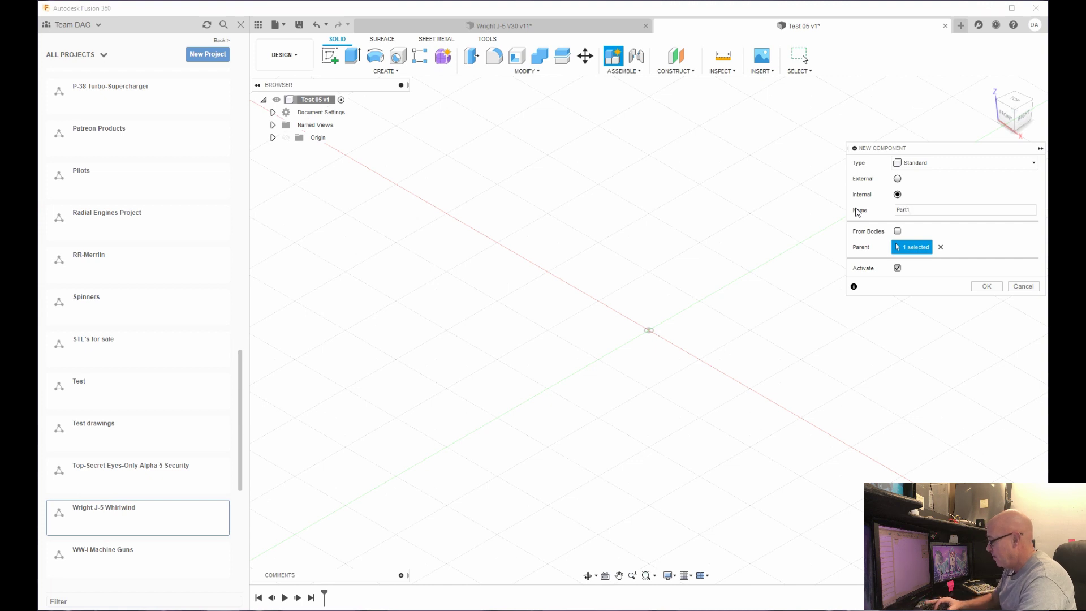
pyautogui.press('Return')
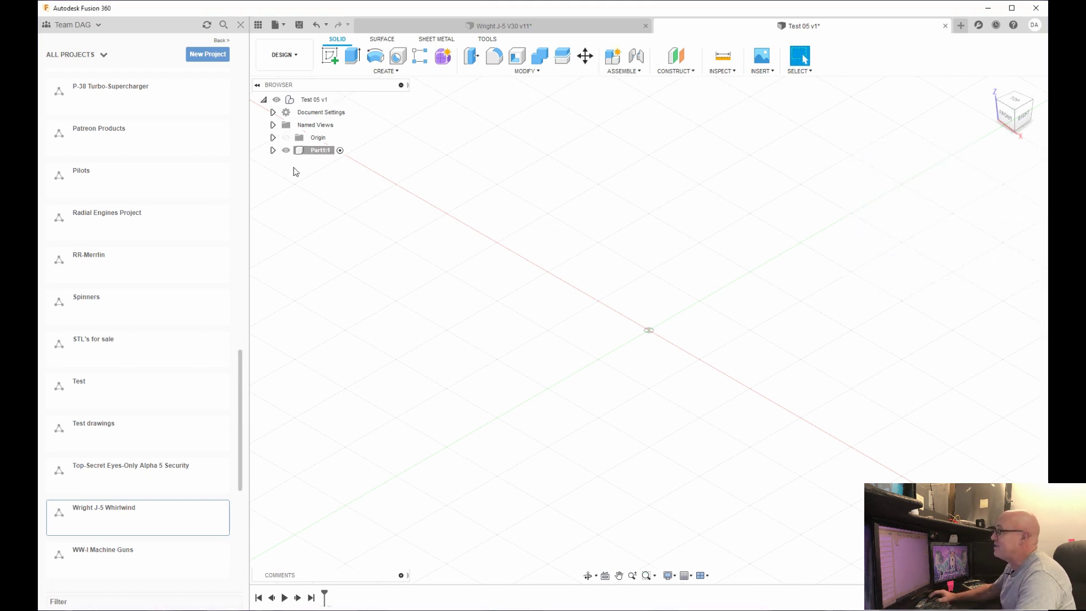
pyautogui.click(324, 154)
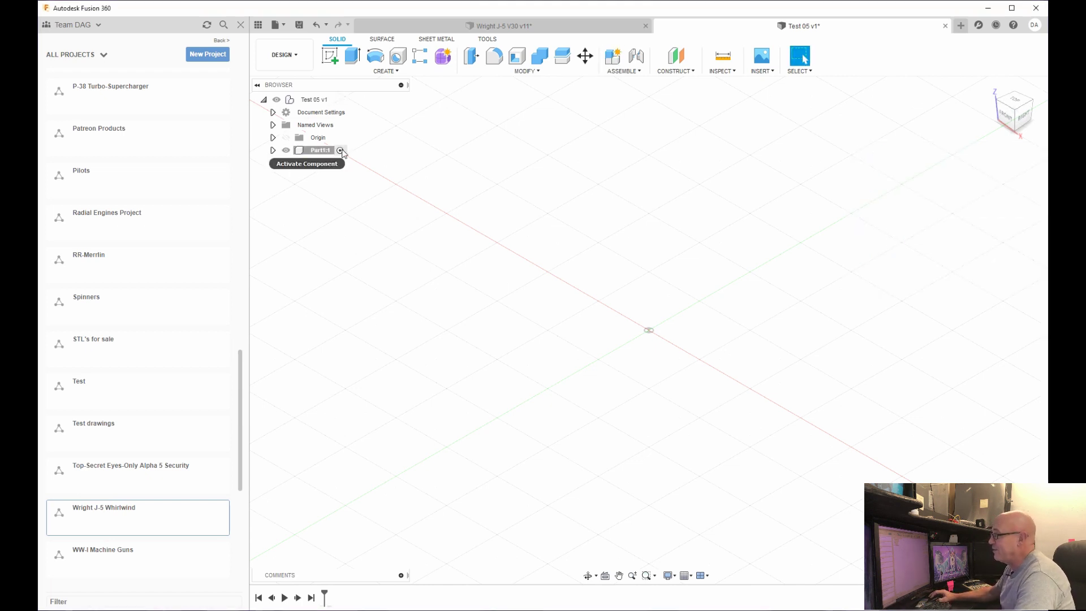
# Make Part1:1 the active component, expand it and turn on its Origin.
pyautogui.click(340, 100)
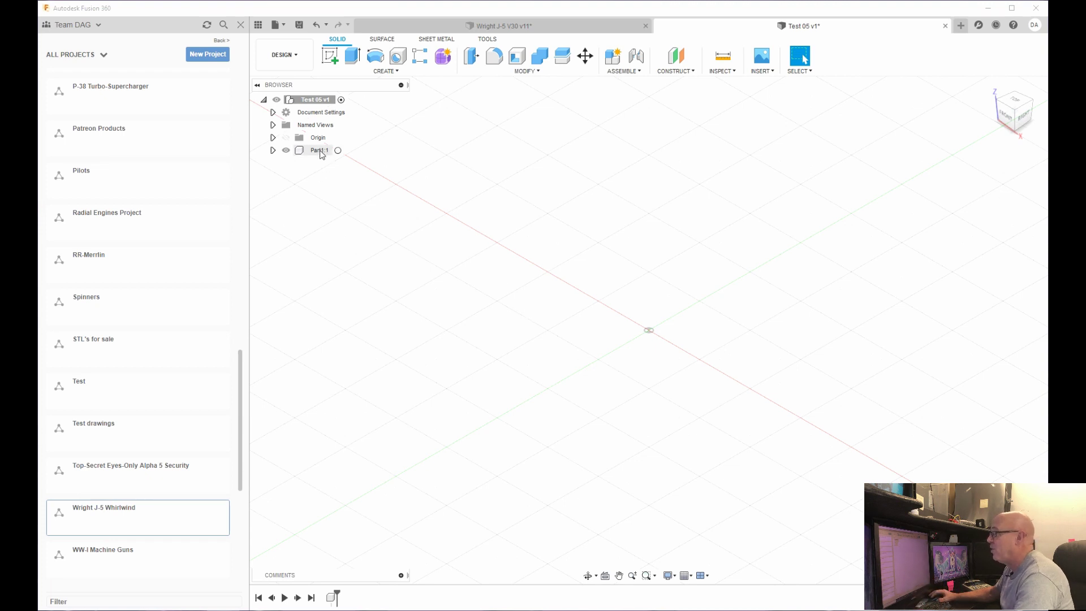
pyautogui.click(338, 150)
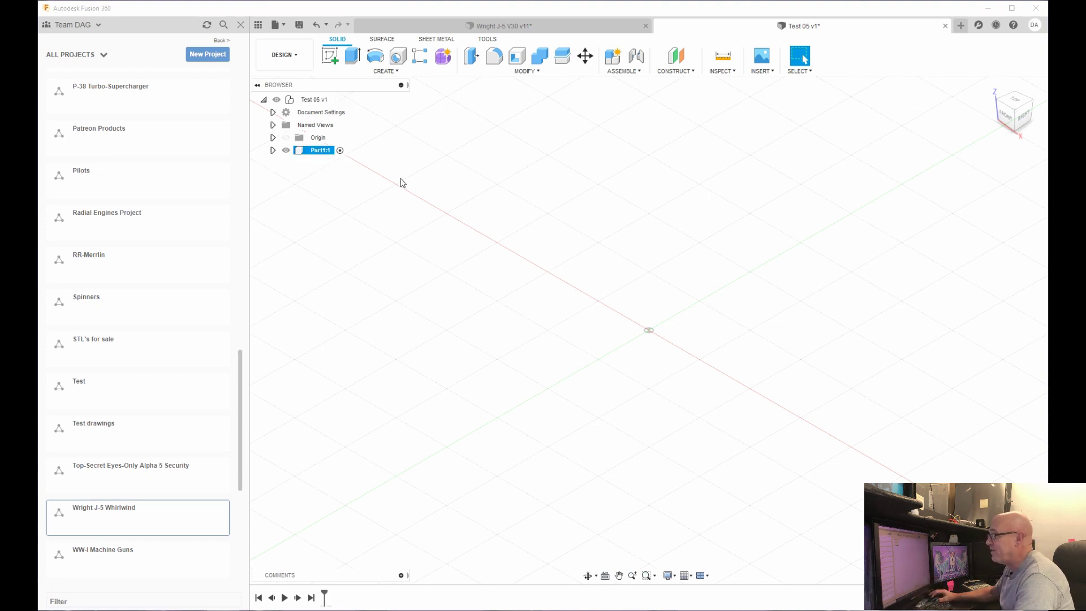
pyautogui.click(273, 150)
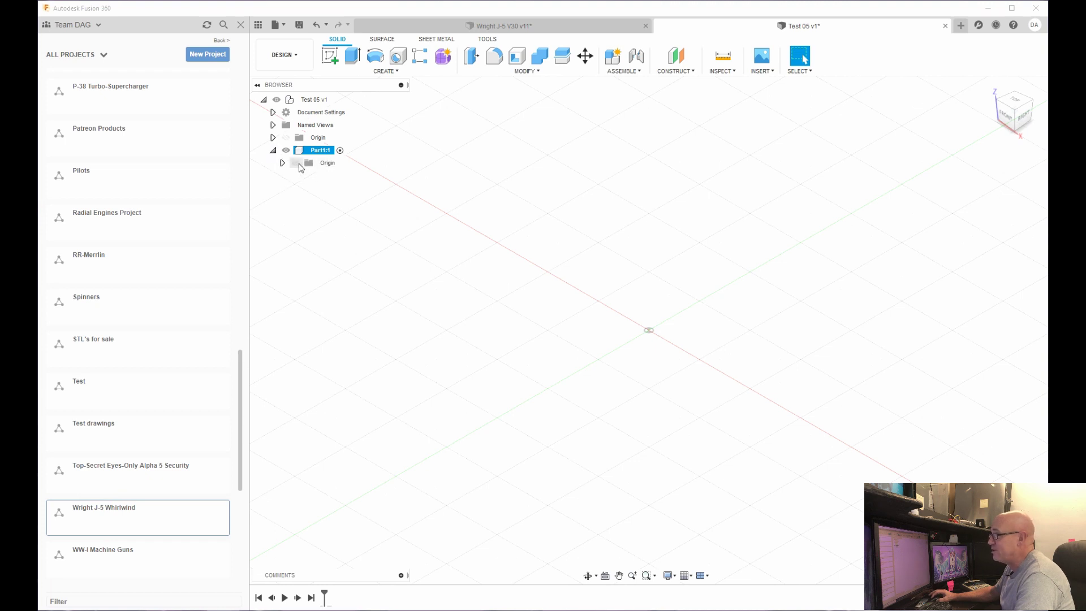
pyautogui.click(295, 163)
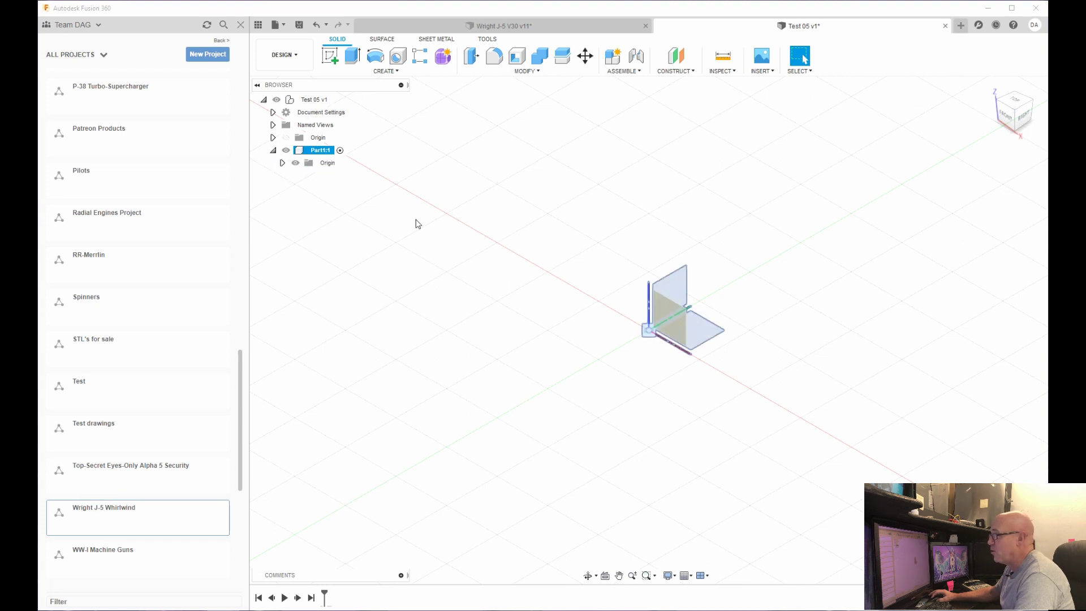
# Visit the Wright J-5 V30 tab and return, then open the XY origin plane's menu.
pyautogui.rightClick(697, 336)
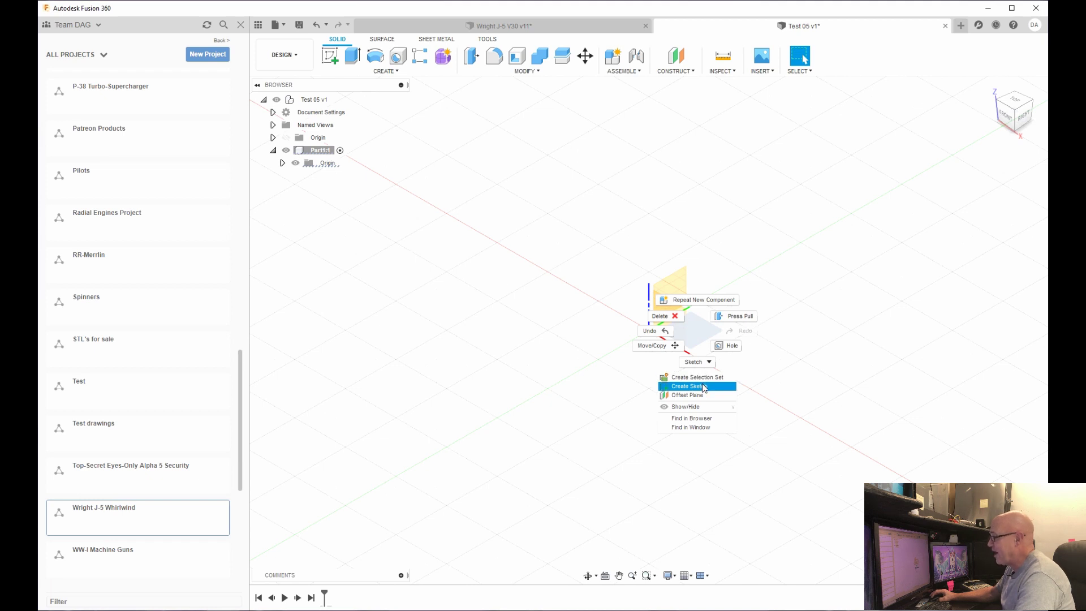
pyautogui.click(509, 389)
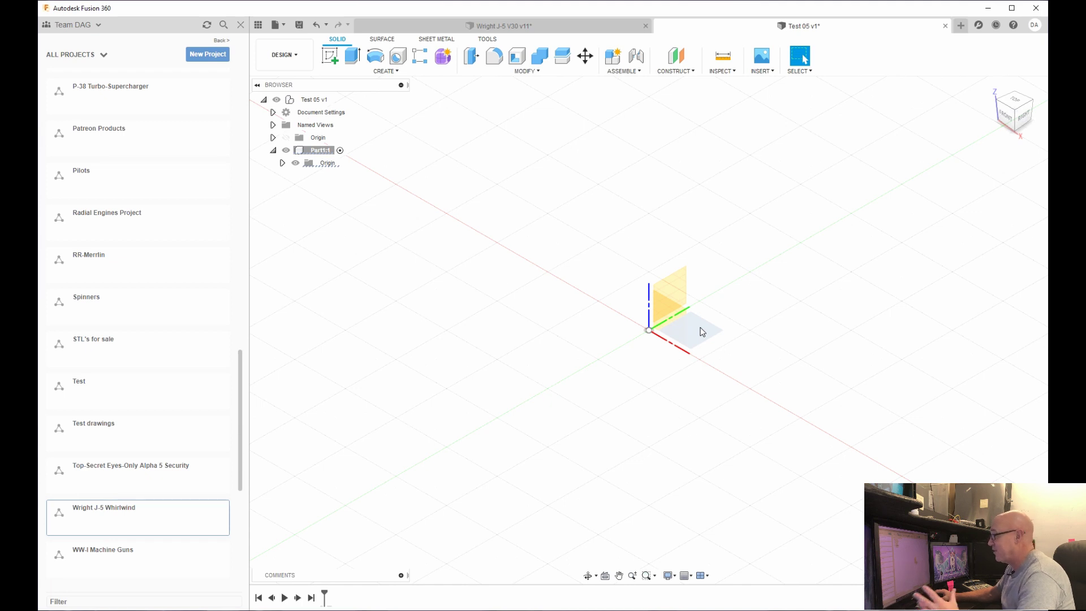
pyautogui.click(467, 29)
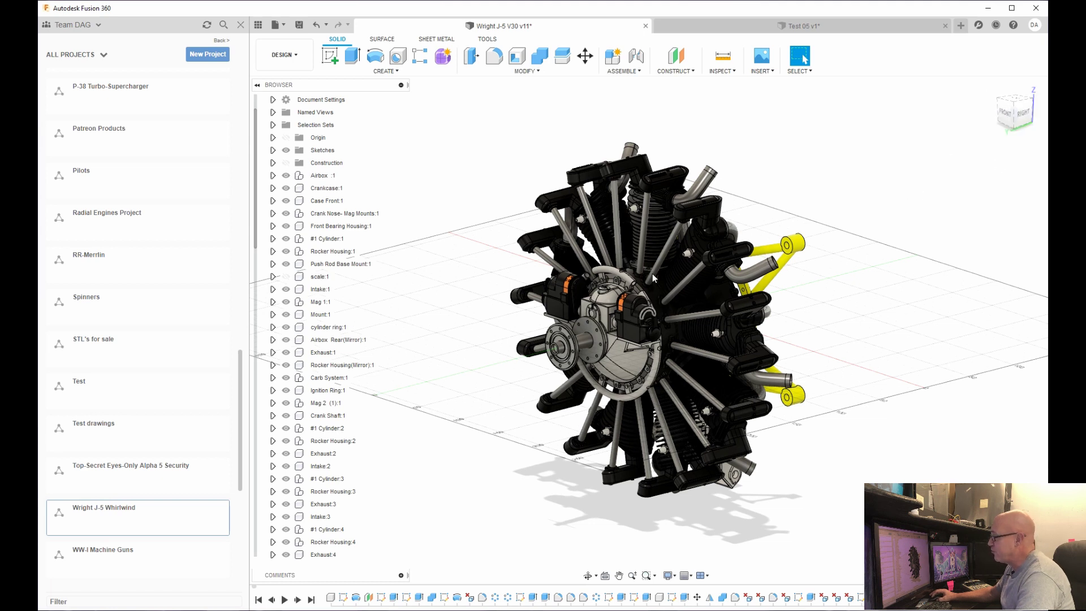
pyautogui.click(756, 29)
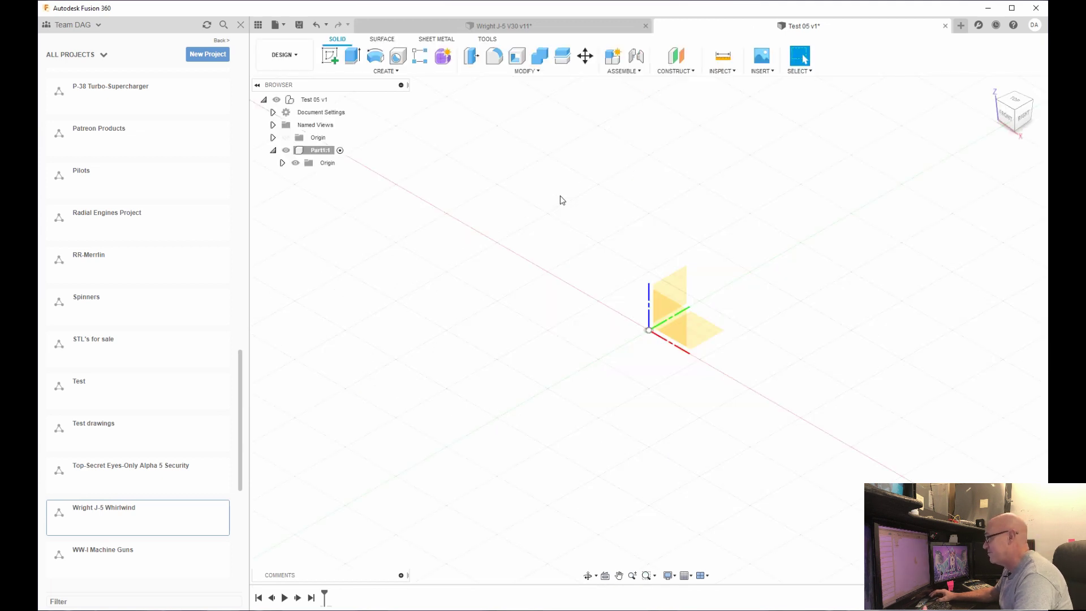
pyautogui.rightClick(702, 334)
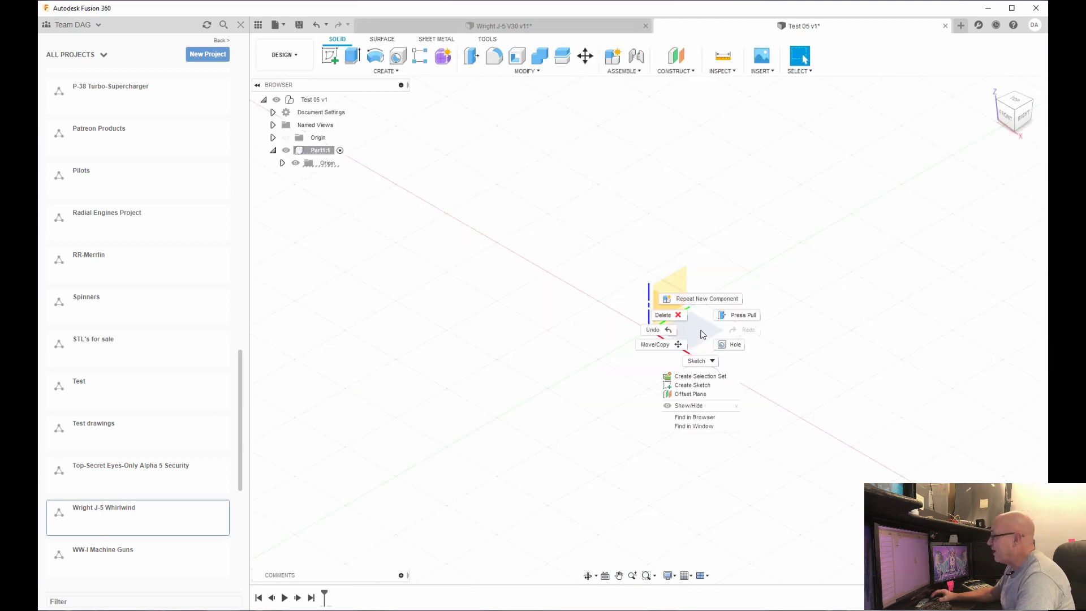
# Create a sketch on the XY plane, browse the Create tools and open Sketch Shortcuts.
pyautogui.click(696, 381)
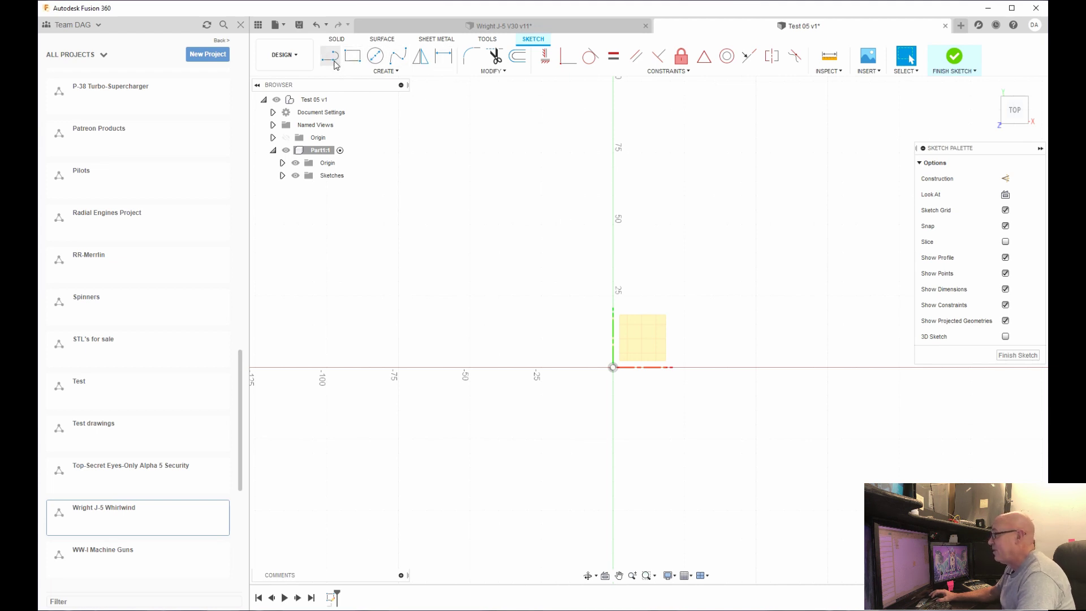
pyautogui.click(378, 72)
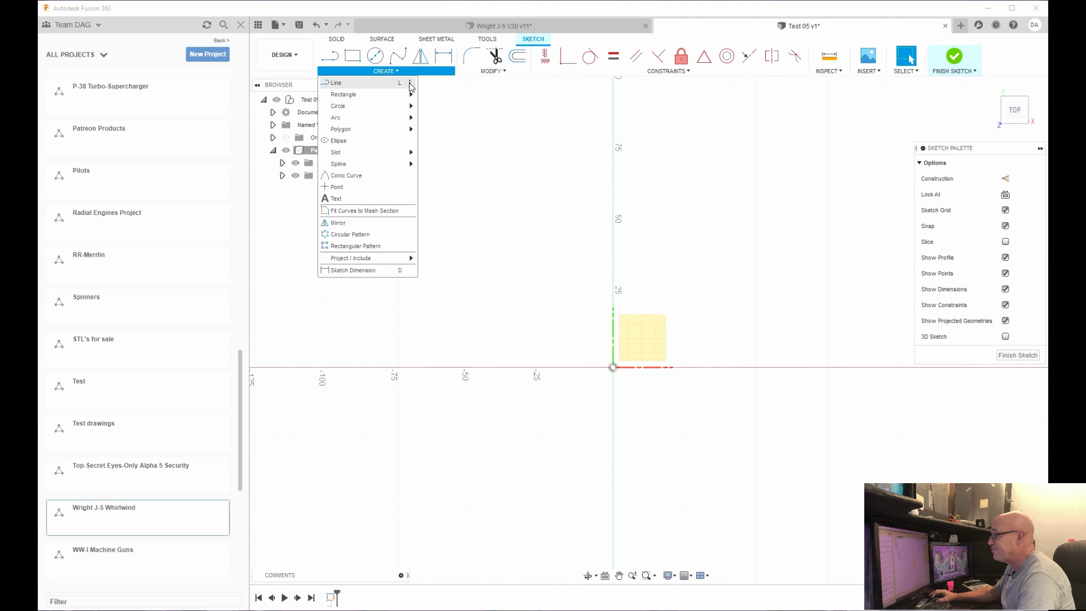
pyautogui.click(410, 84)
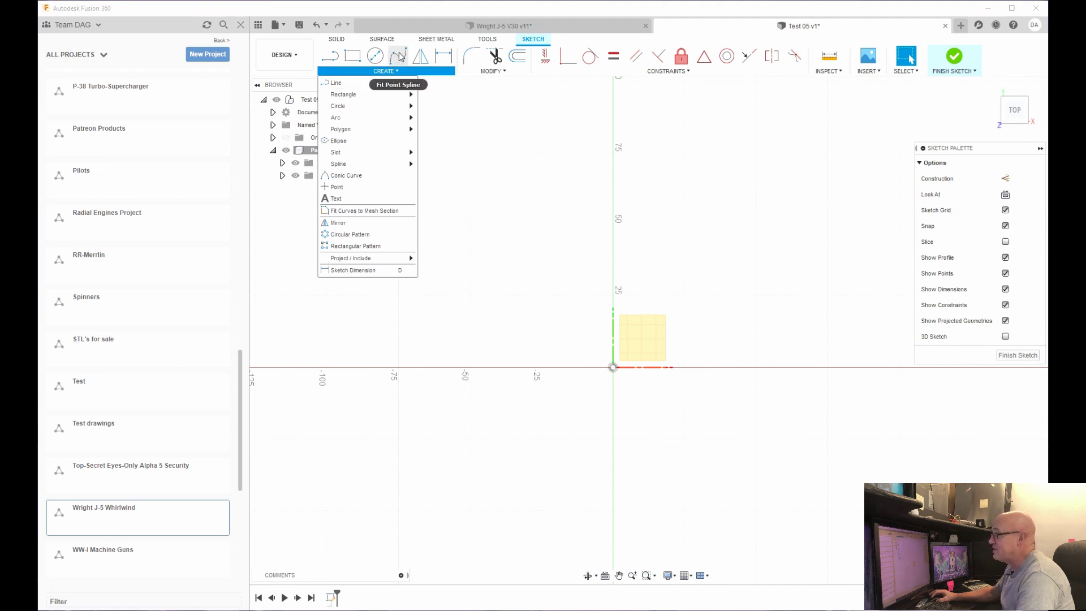
pyautogui.moveTo(411, 97)
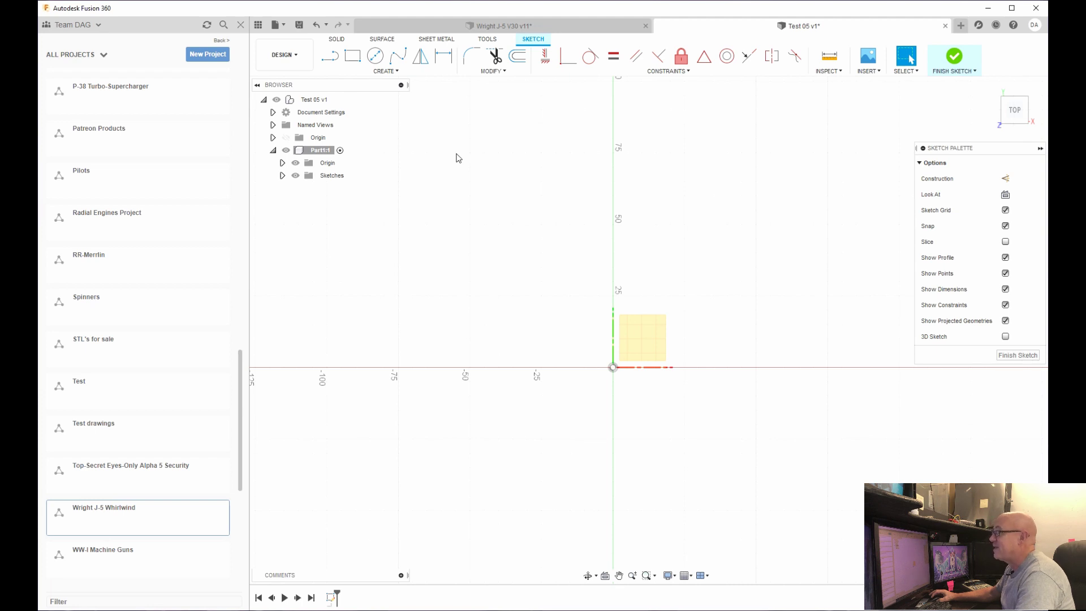
pyautogui.press('s')
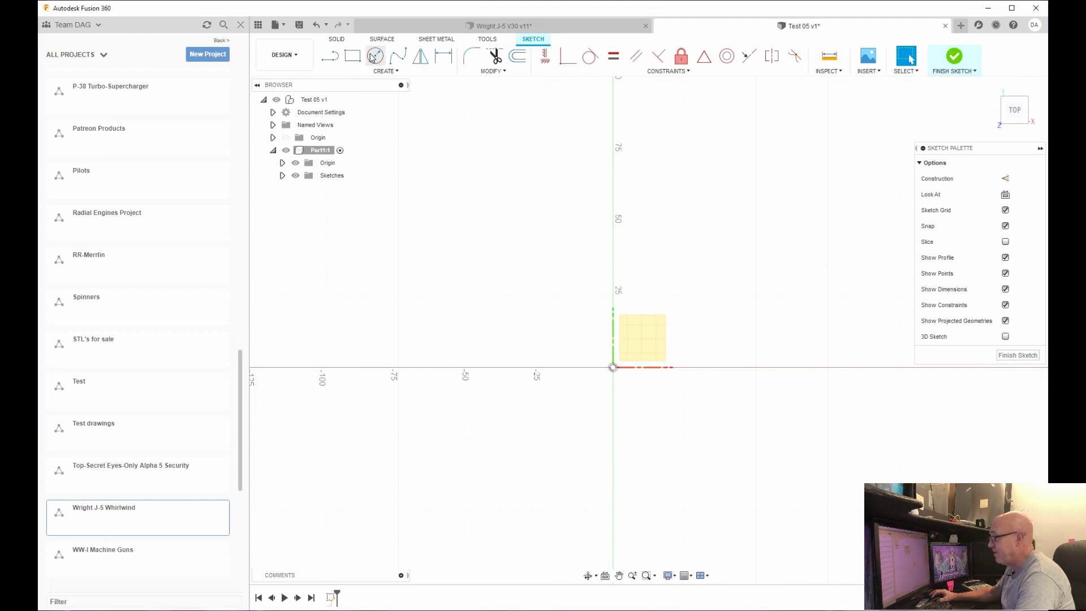
pyautogui.press('s')
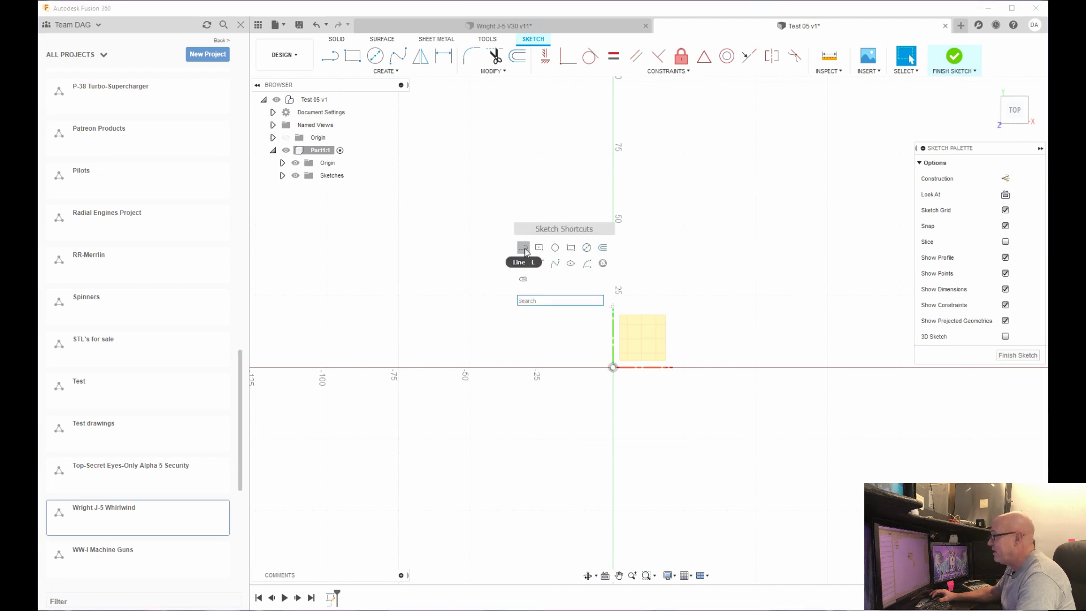
# Draw a 30 mm diameter circle centred on the sketch origin.
pyautogui.click(587, 249)
pyautogui.click(612, 367)
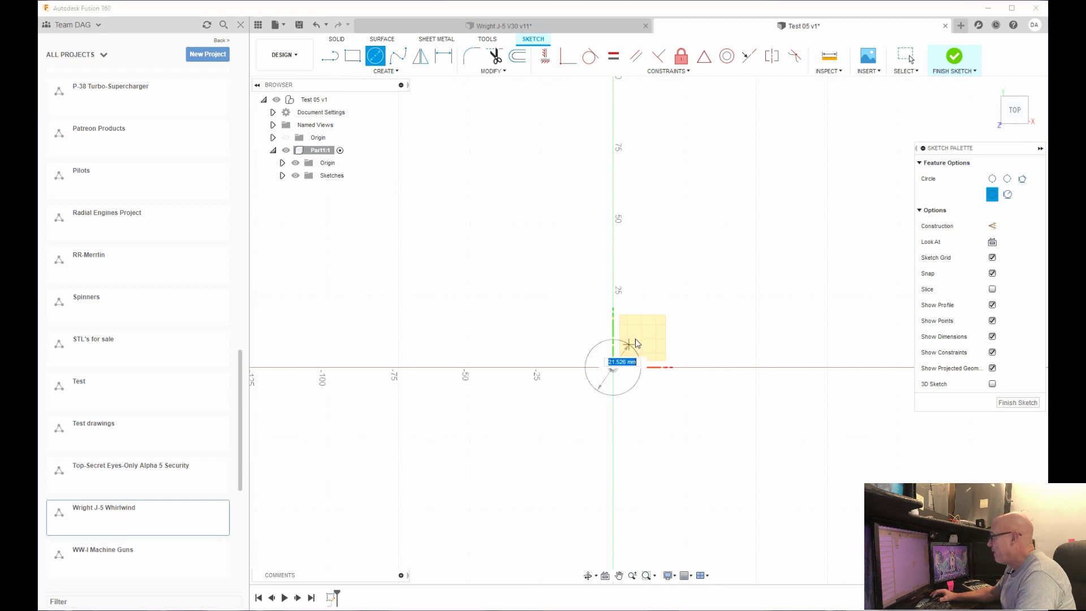
pyautogui.write('30')
pyautogui.press('Tab')
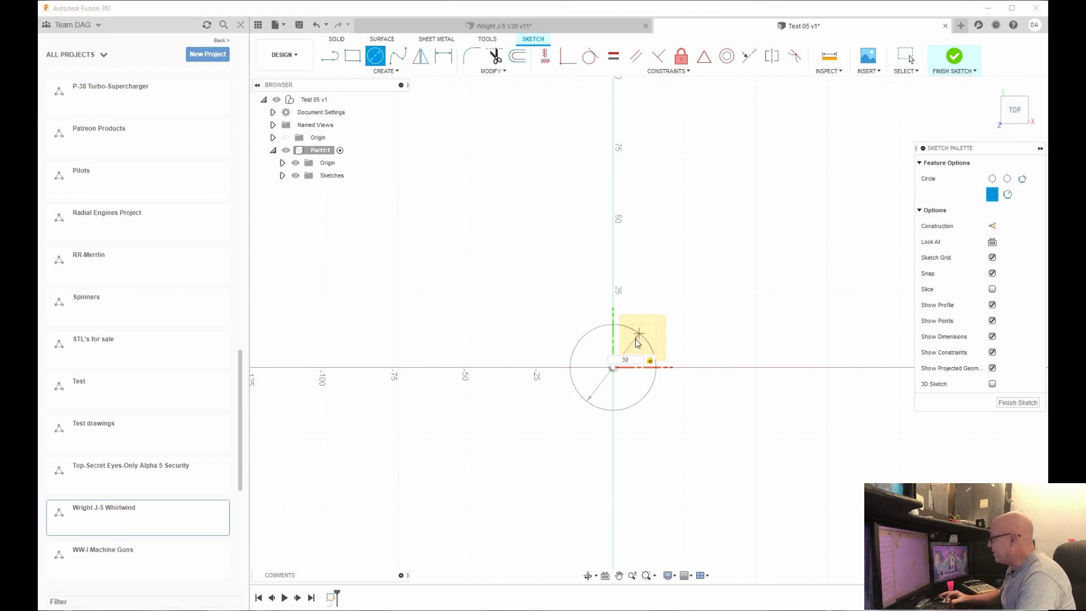
pyautogui.press('Return')
pyautogui.press('Escape')
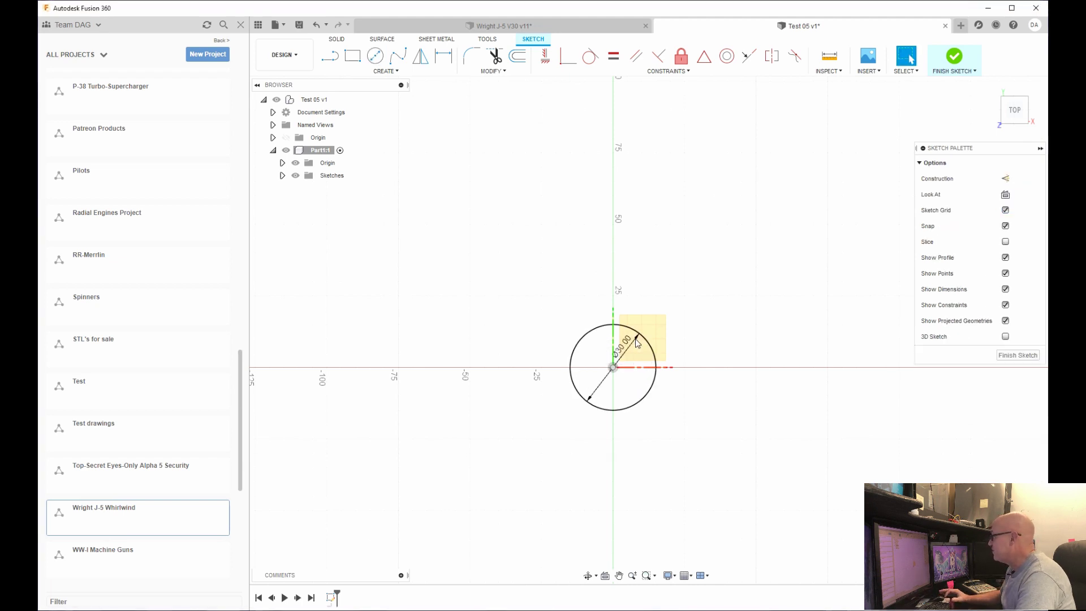
# Extrude the circle profile 10 mm into a solid cylinder.
pyautogui.click(585, 362)
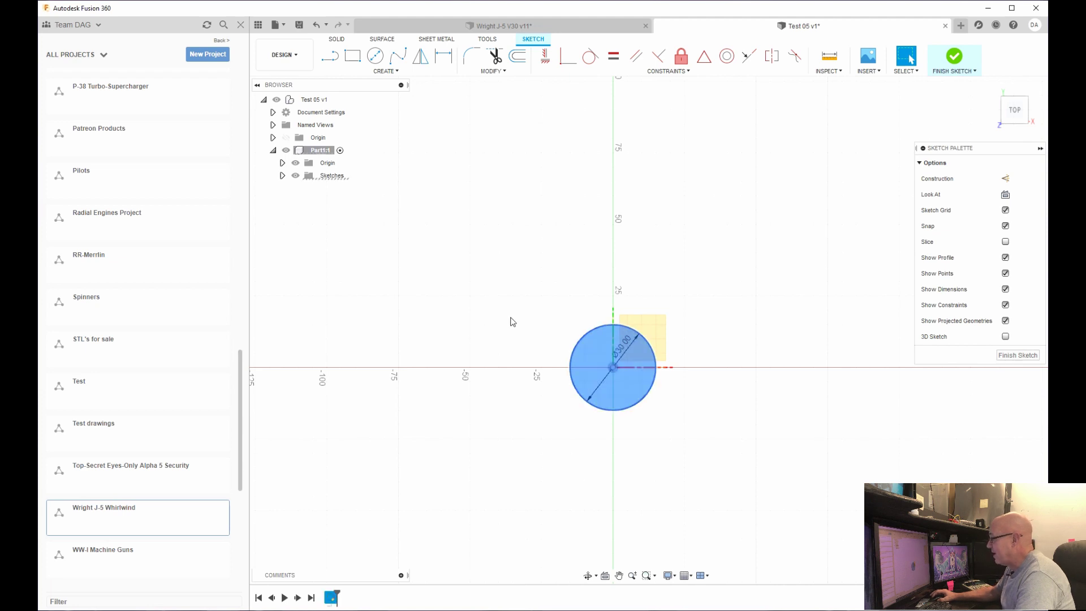
pyautogui.press('e')
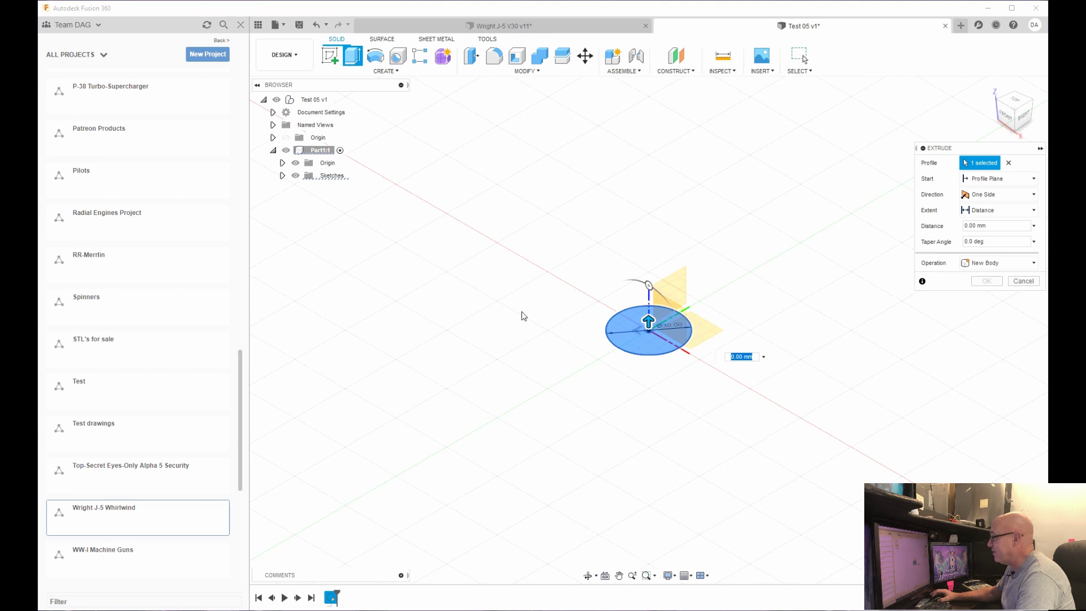
pyautogui.write('10')
pyautogui.press('Return')
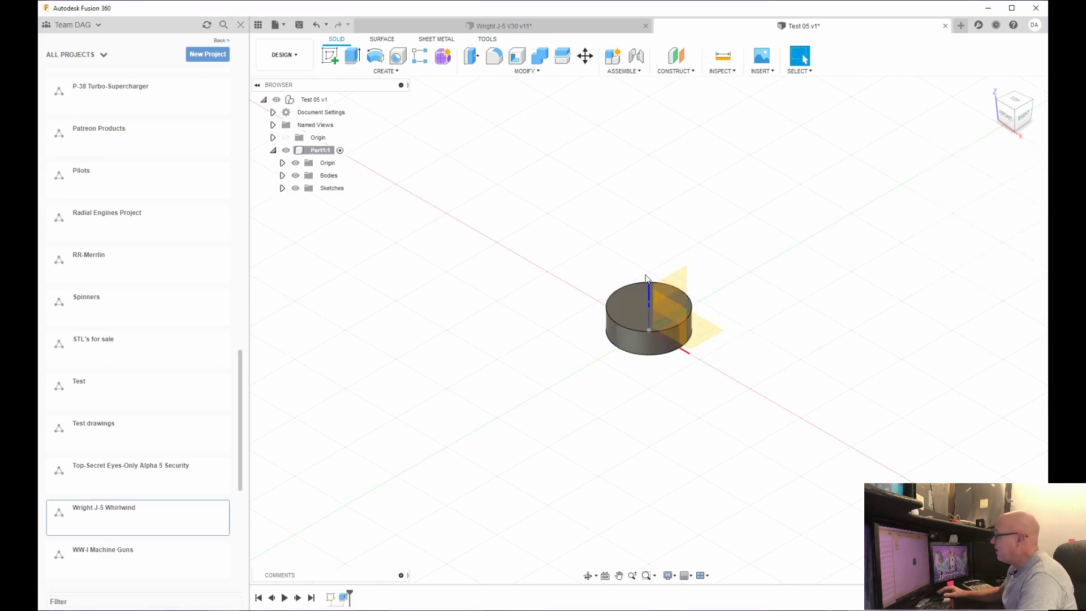
pyautogui.scroll(4, 667, 324)
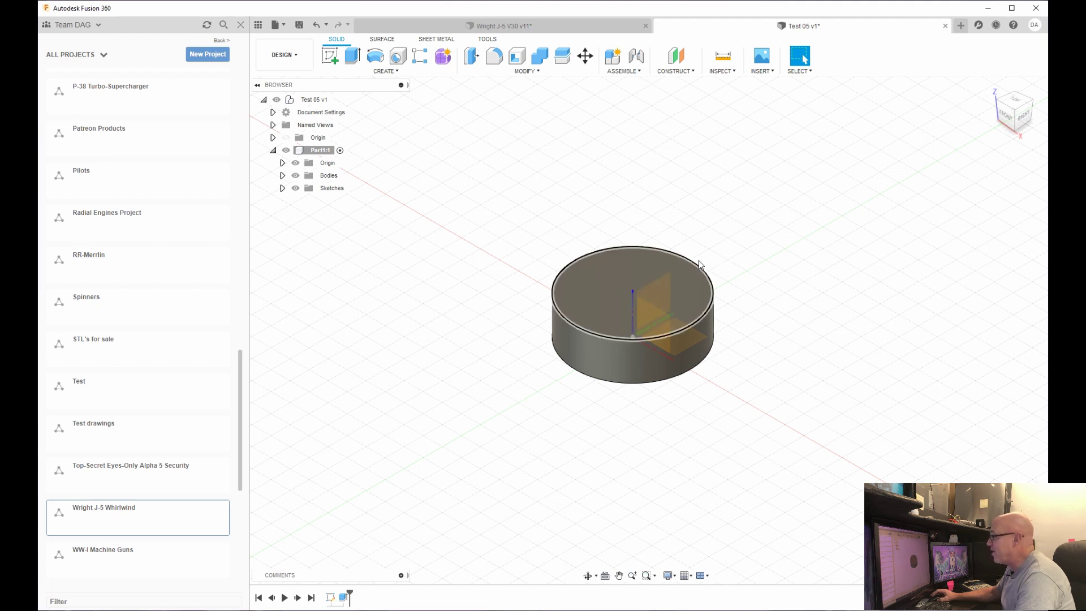
pyautogui.click(722, 71)
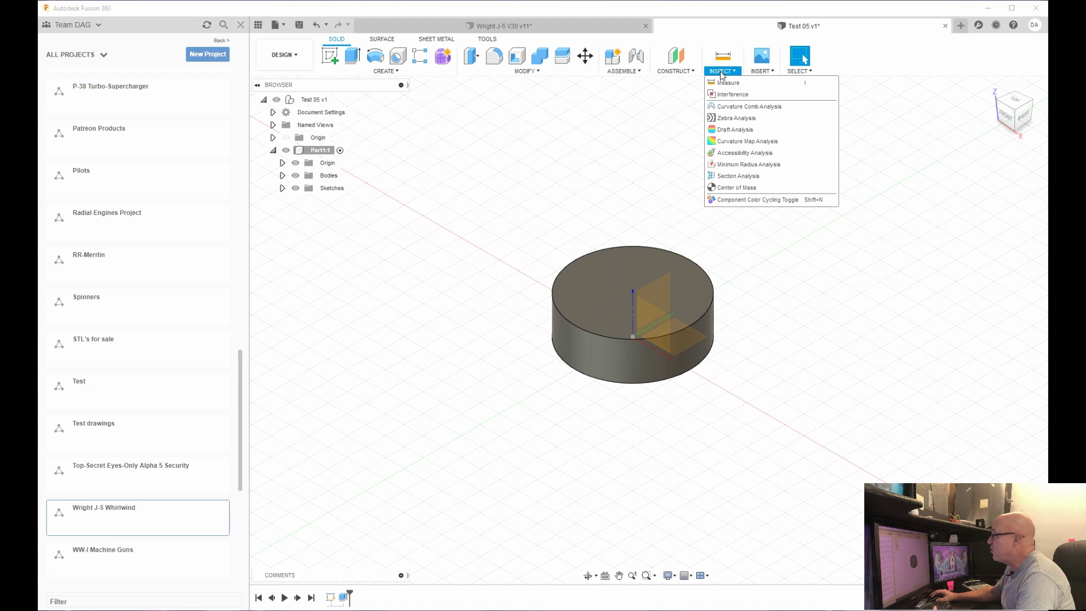
pyautogui.click(729, 84)
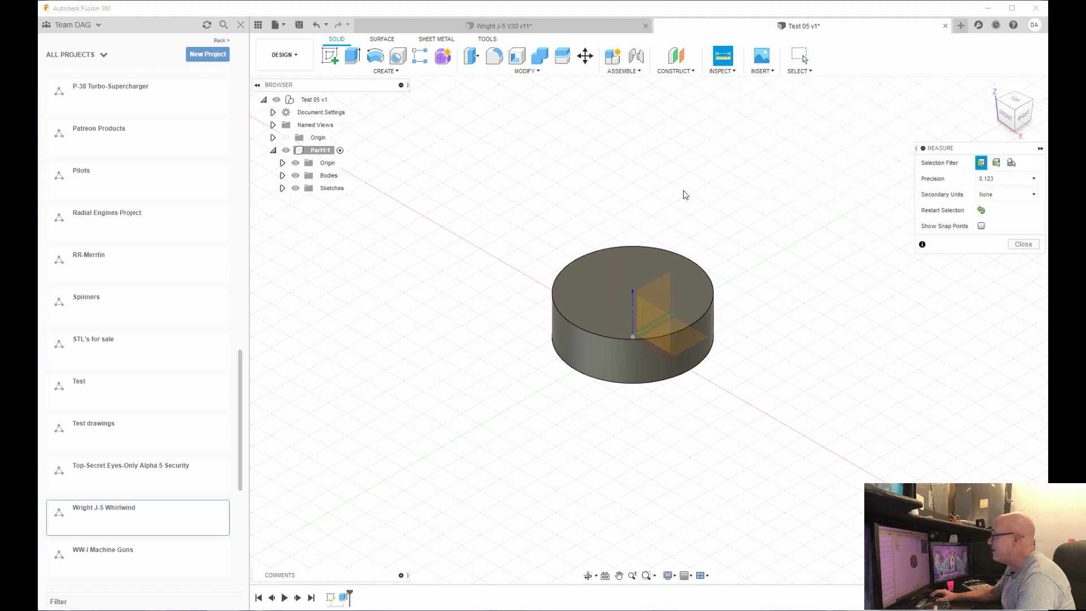
pyautogui.click(689, 259)
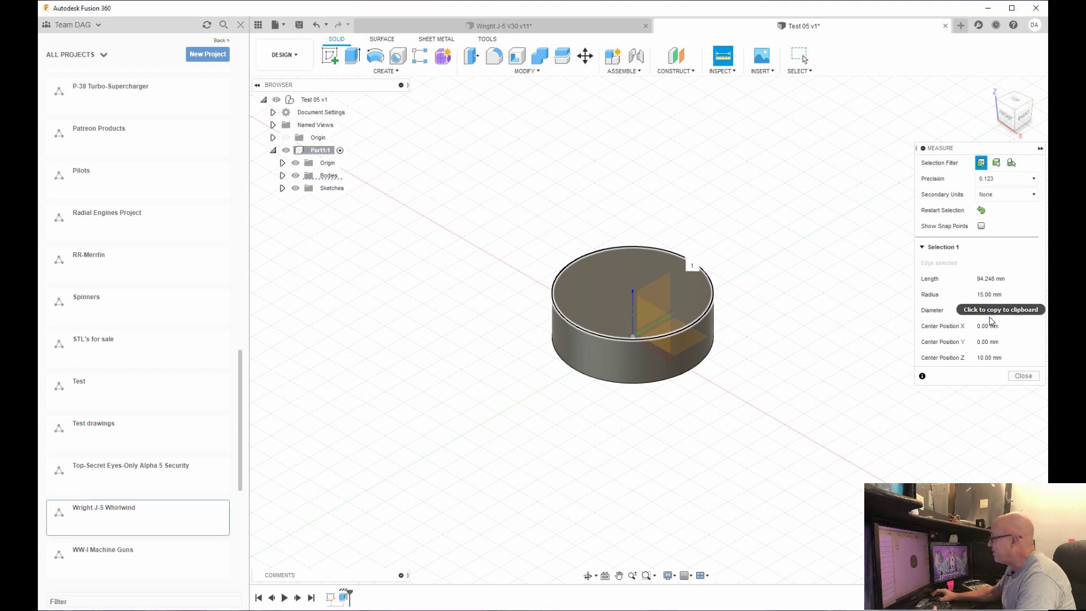
pyautogui.click(1023, 376)
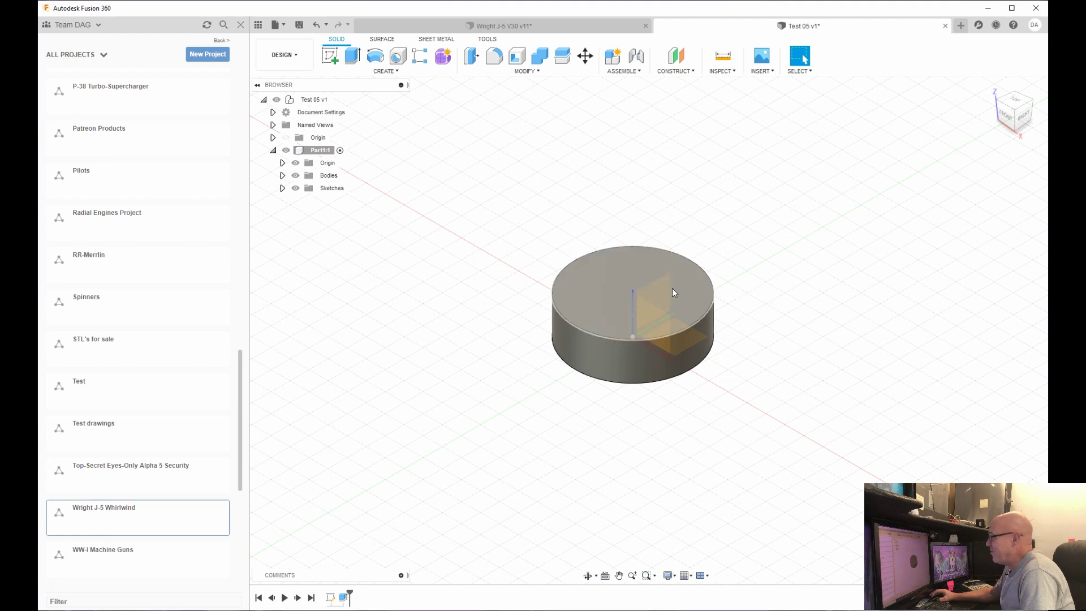
# Create a new component named 'Part 2' under the Test 05 root.
pyautogui.rightClick(306, 102)
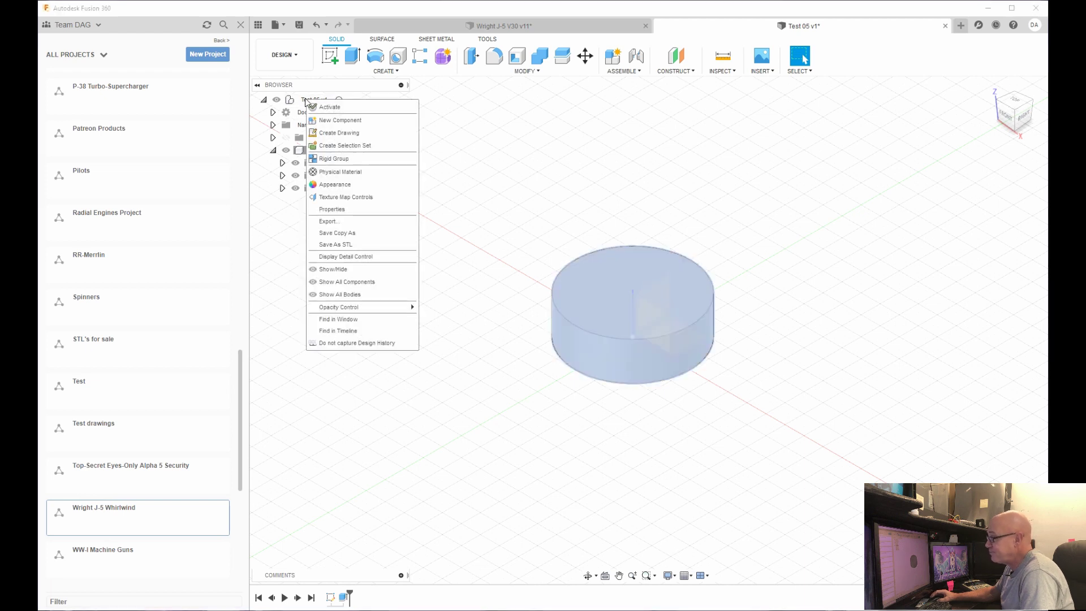
pyautogui.click(339, 121)
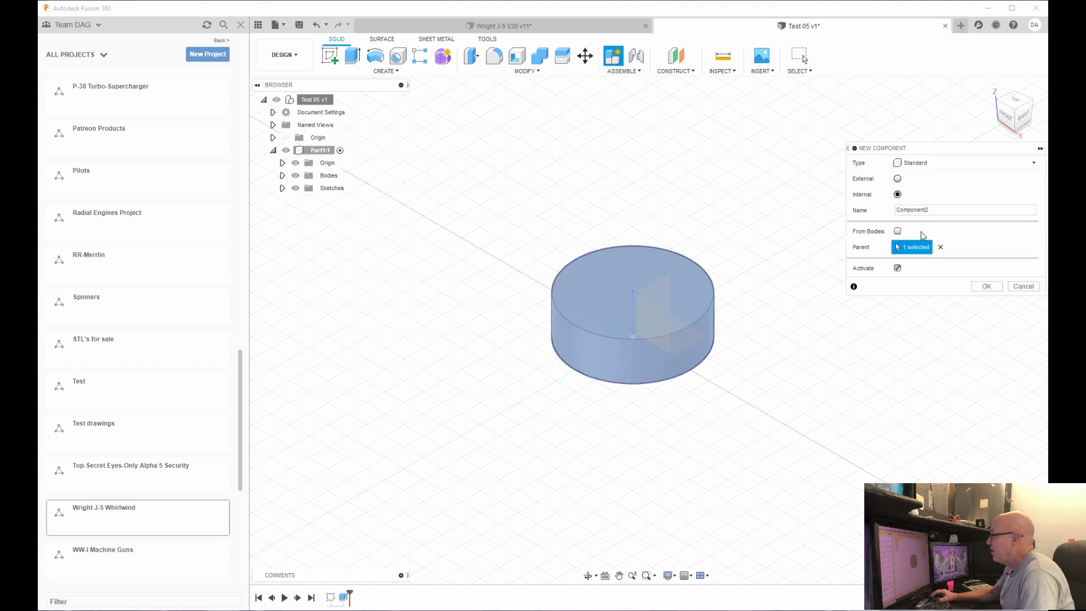
pyautogui.write('P')
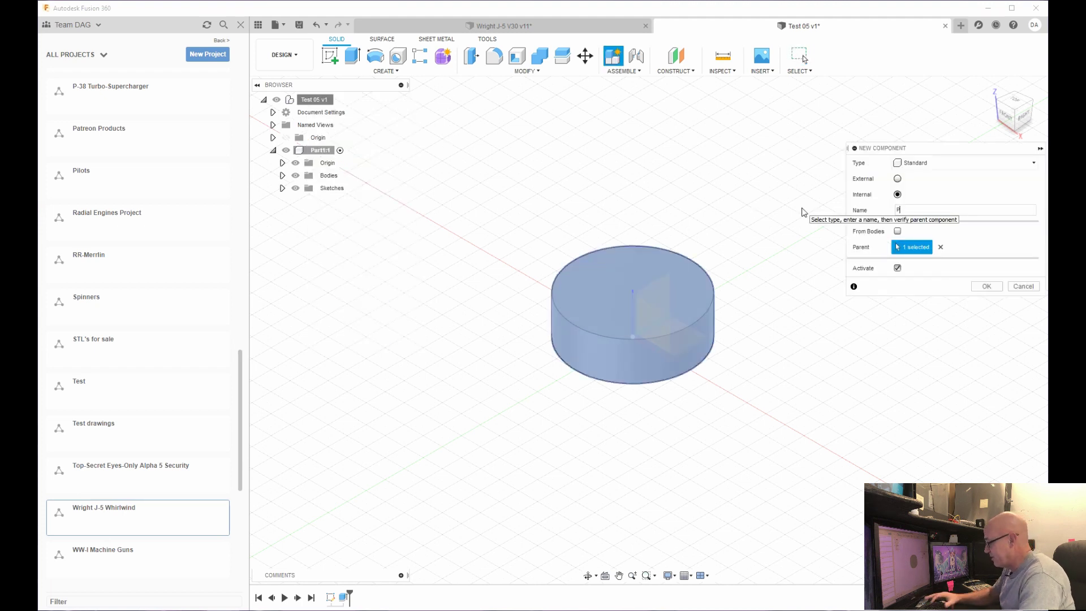
pyautogui.write('art 2')
pyautogui.press('Return')
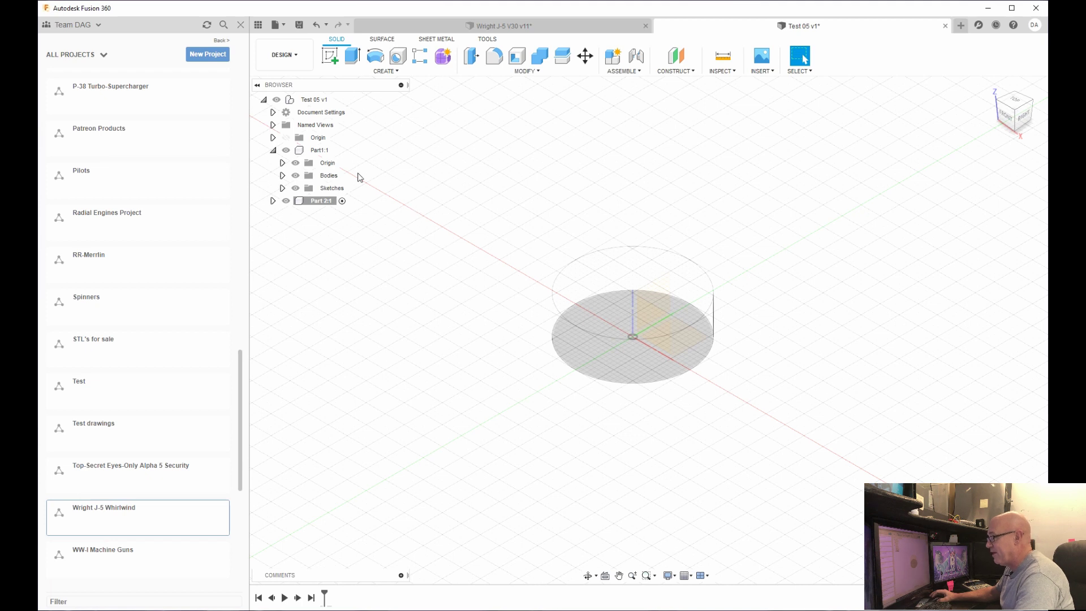
# Switch activation from Part1:1 through the root, ending with Part 2:1 active.
pyautogui.click(339, 151)
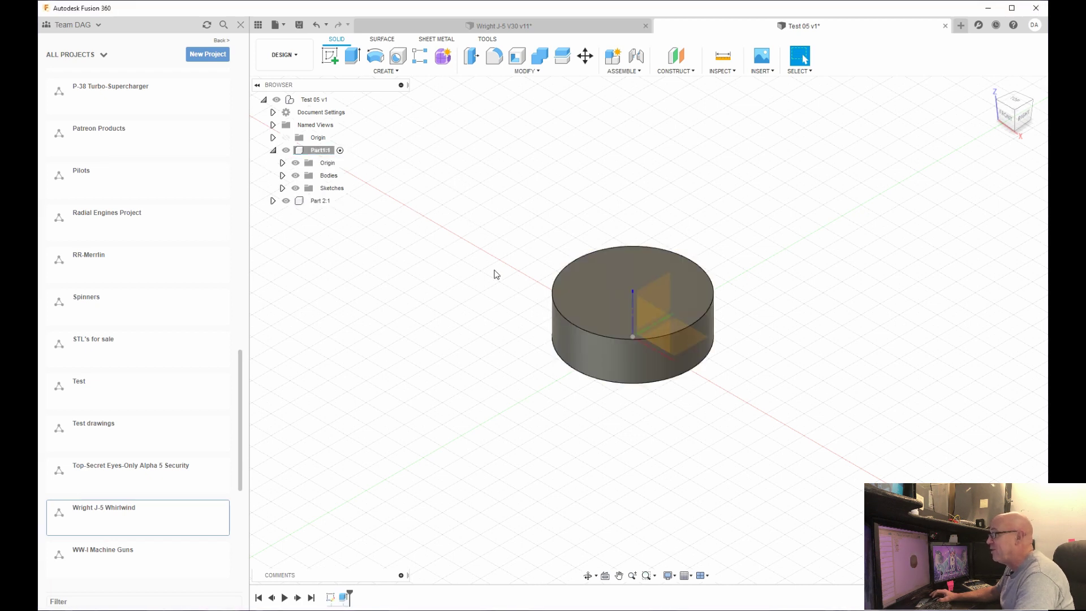
pyautogui.click(341, 100)
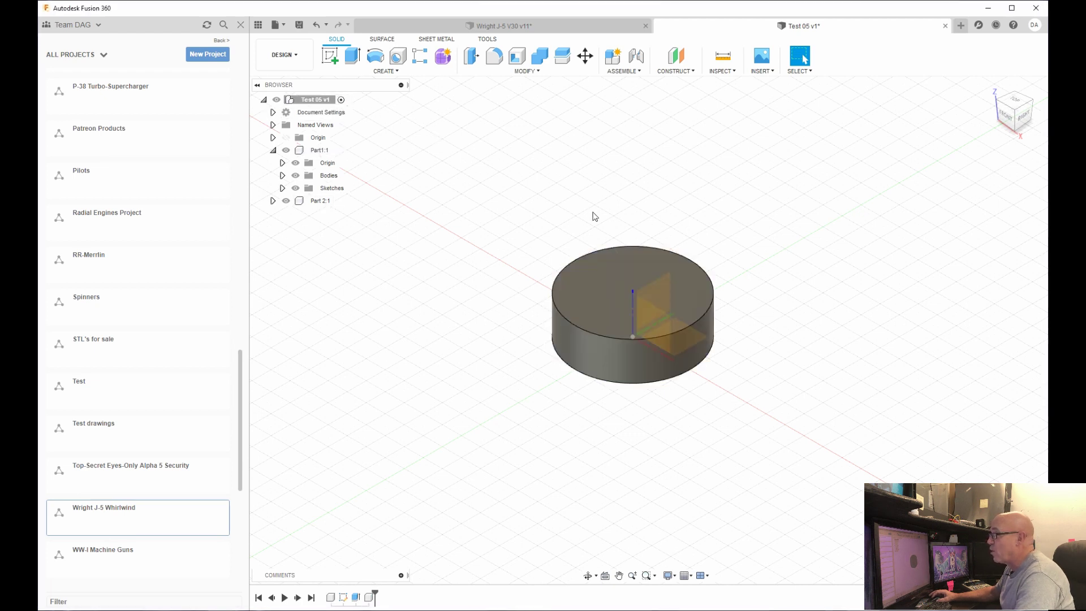
pyautogui.click(342, 201)
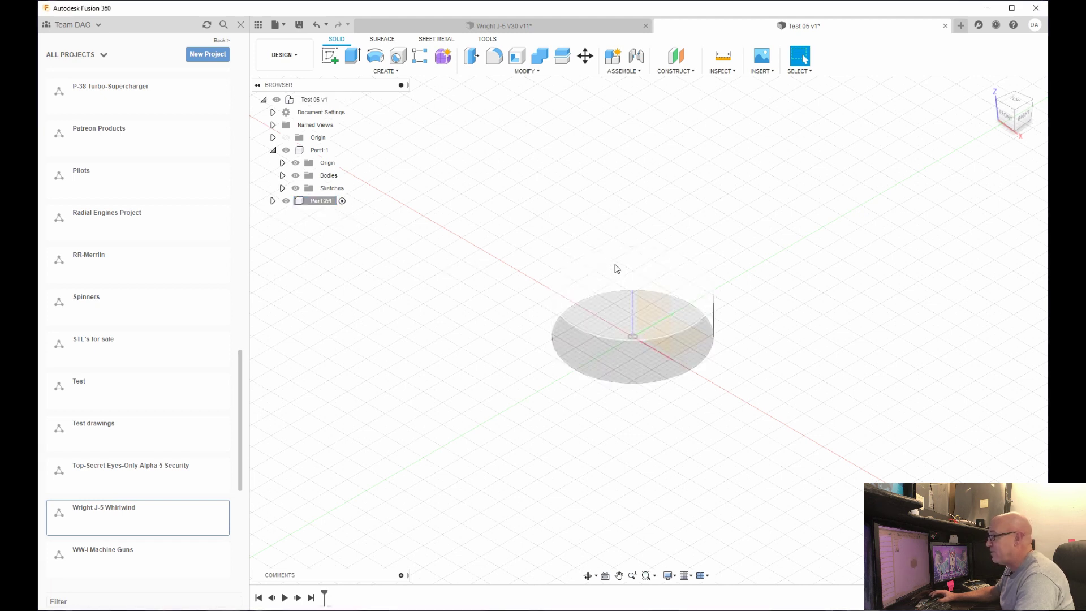
# Sketch a 15 mm circle centred on the origin of the puck's top face.
pyautogui.rightClick(592, 293)
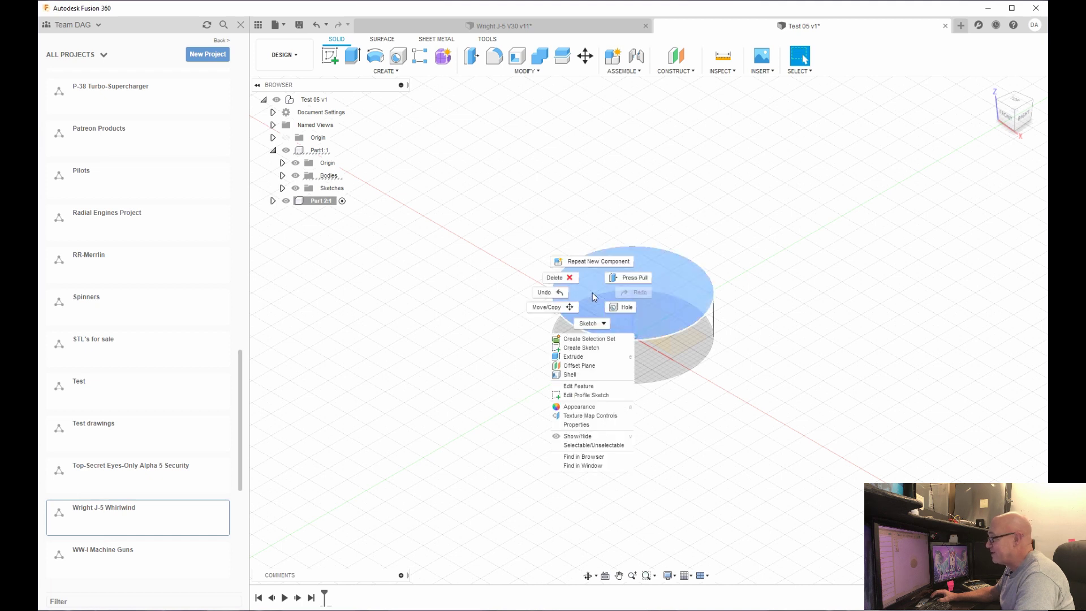
pyautogui.click(597, 348)
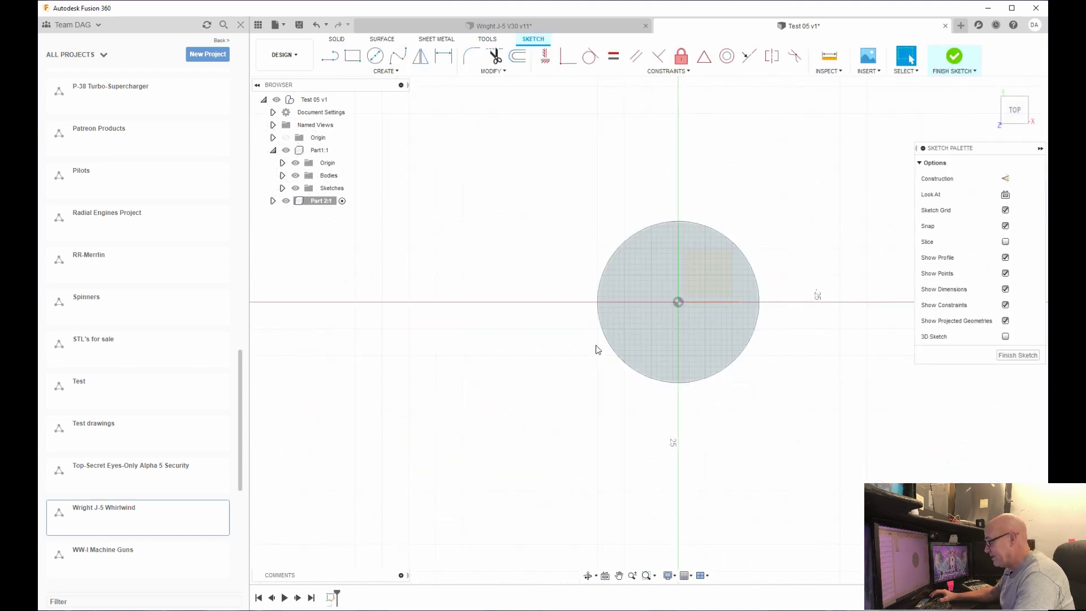
pyautogui.press('c')
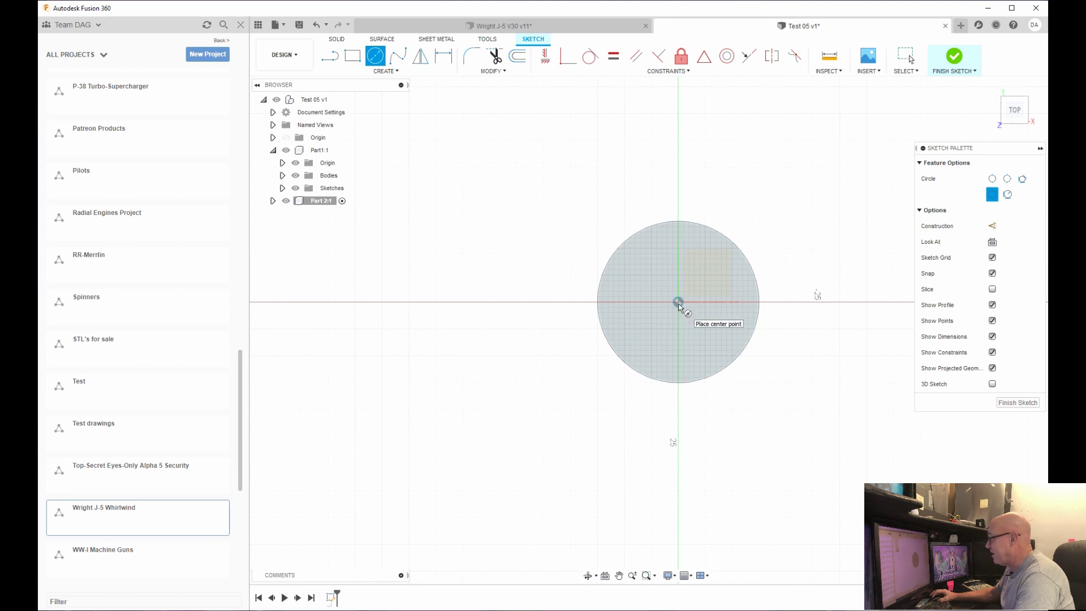
pyautogui.press('Escape')
pyautogui.press('s')
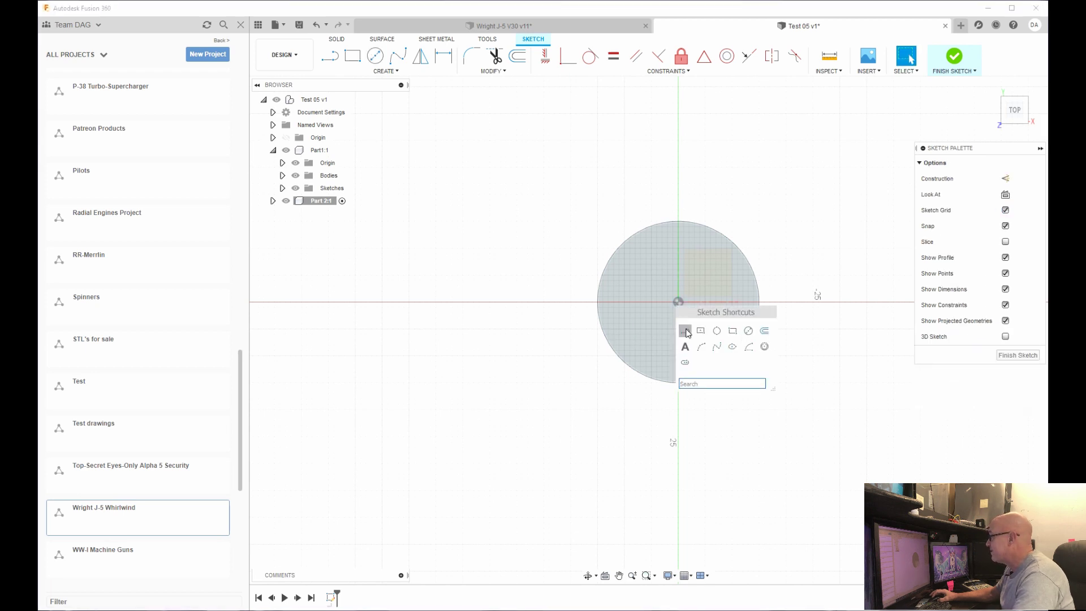
pyautogui.click(746, 332)
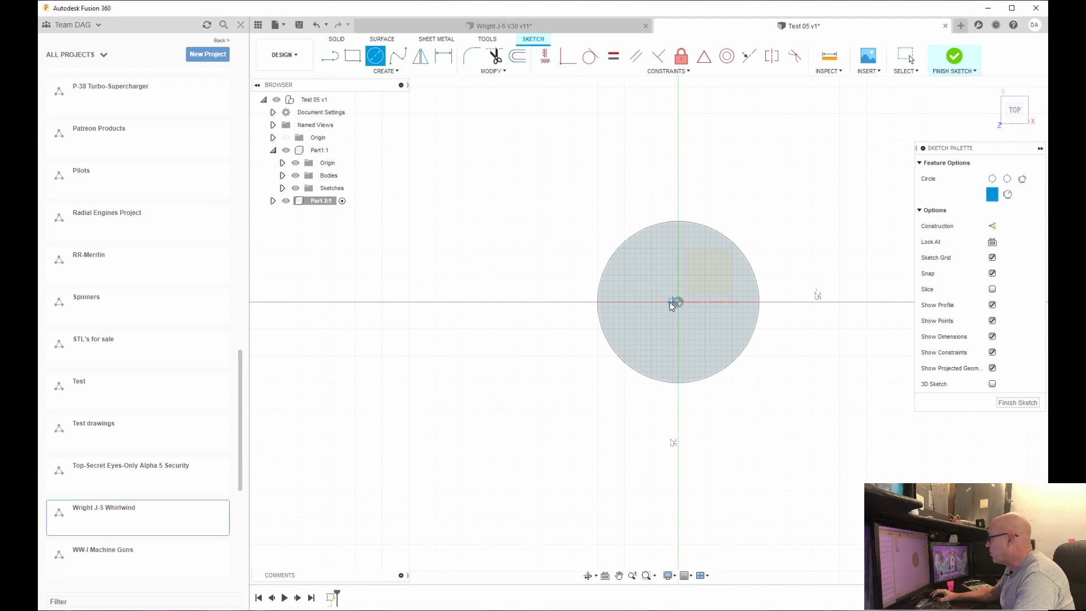
pyautogui.click(678, 302)
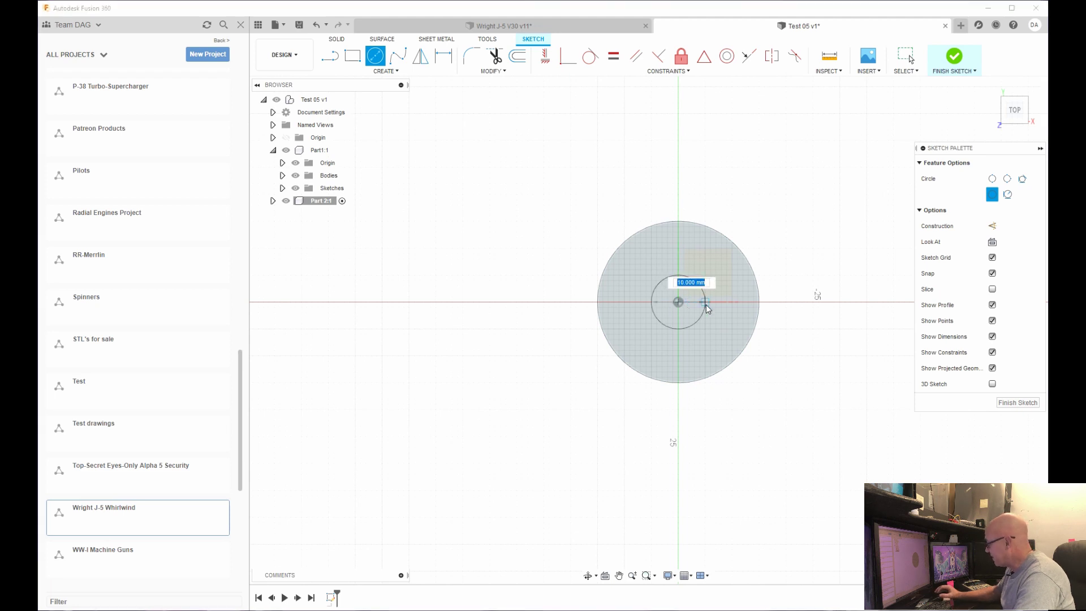
pyautogui.write('15')
pyautogui.press('Return')
pyautogui.press('Escape')
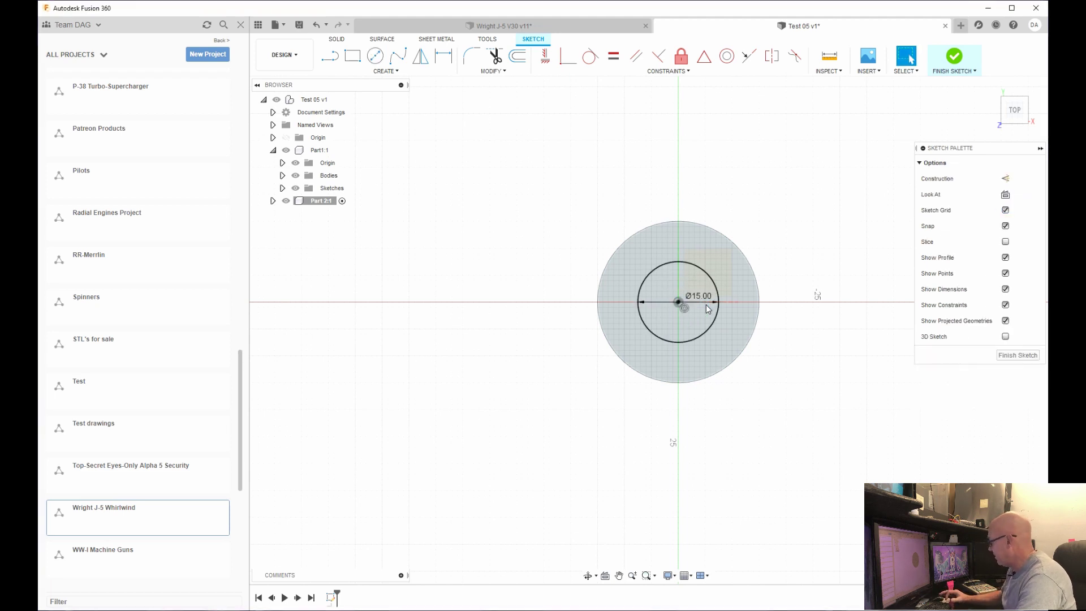
# Extrude the 15 mm circle 10 mm into a cylinder.
pyautogui.click(657, 283)
pyautogui.write('e')
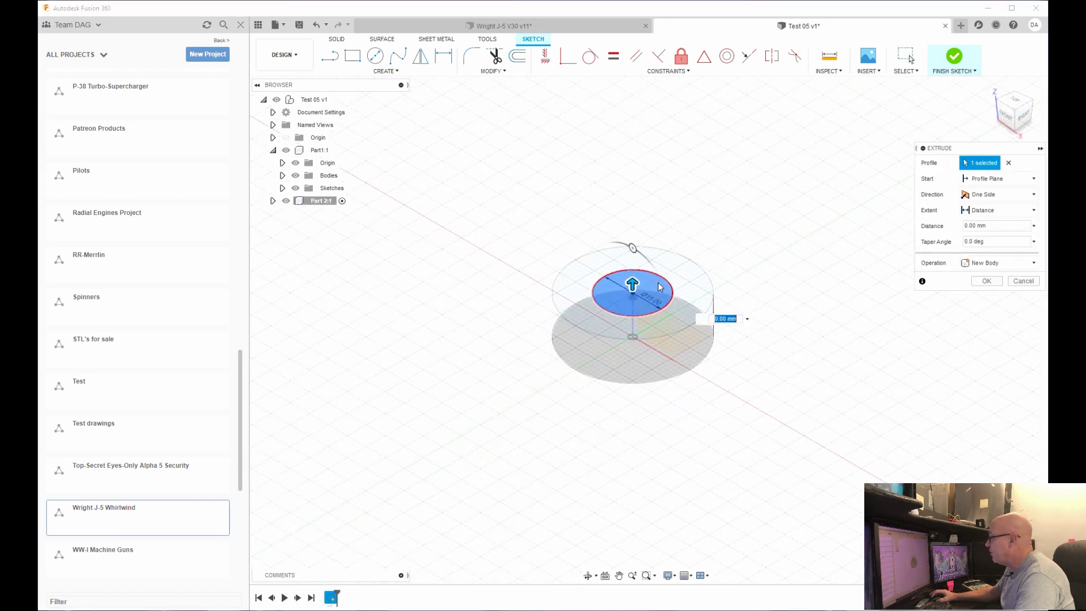
pyautogui.write('10')
pyautogui.press('Return')
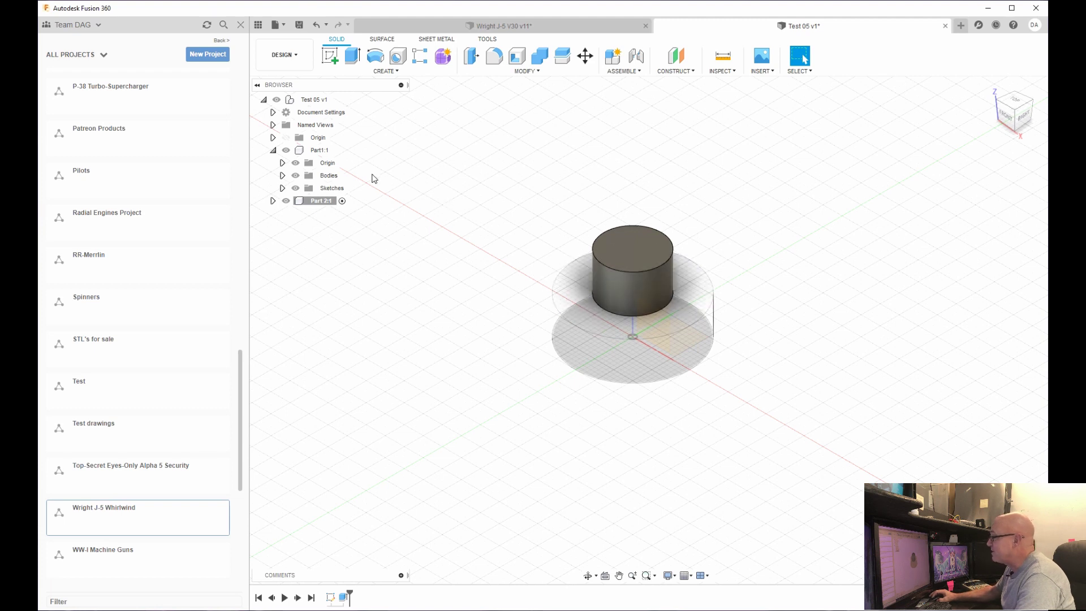
# Activate the top-level design and toggle Part1:1 and Part 2:1 visibility off and back on.
pyautogui.click(339, 100)
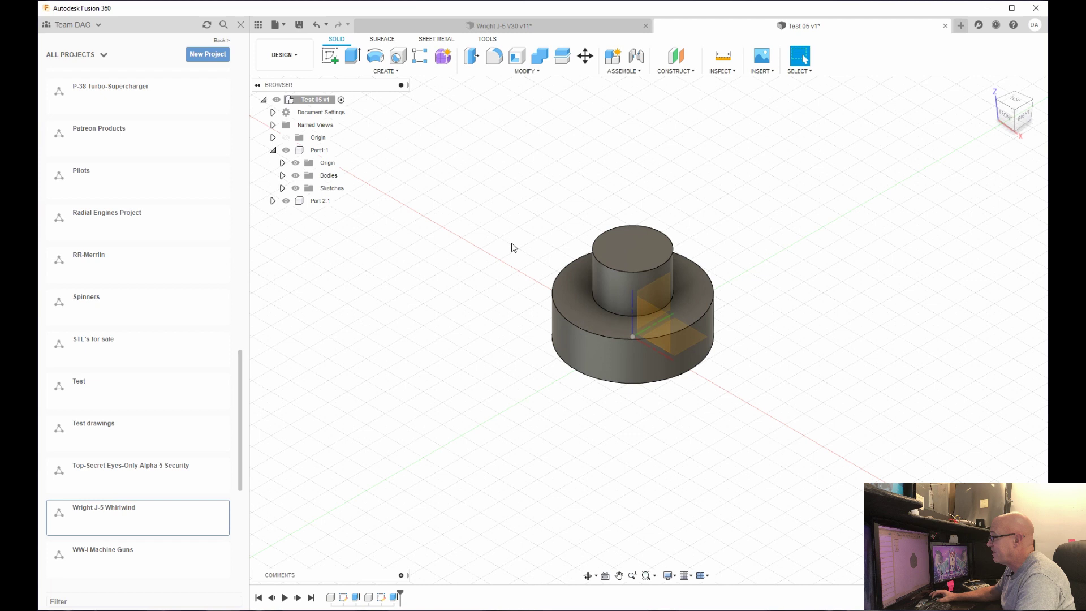
pyautogui.click(286, 151)
pyautogui.click(286, 151)
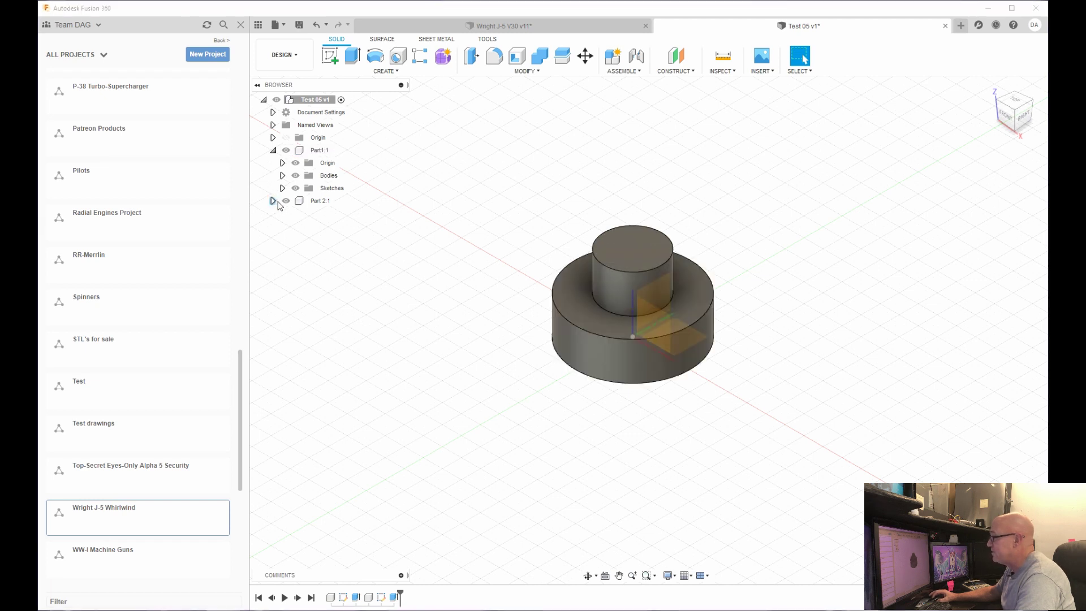
pyautogui.click(286, 201)
pyautogui.click(286, 202)
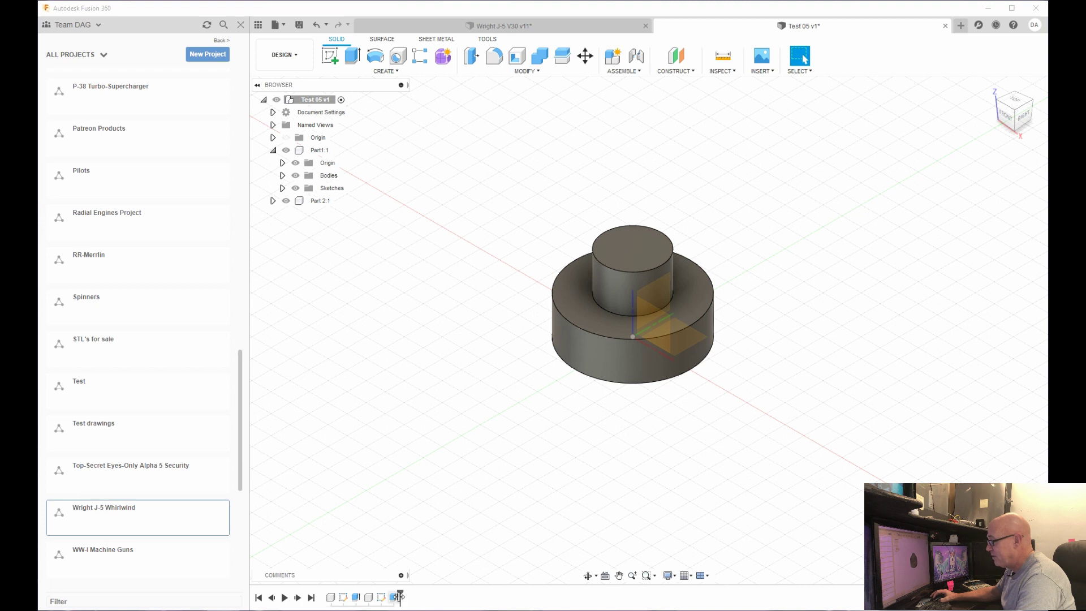
# Roll the timeline back to inspect Part 2's Sketch1, then restore the cylinder extrusion.
pyautogui.moveTo(400, 594); pyautogui.dragTo(375, 594)
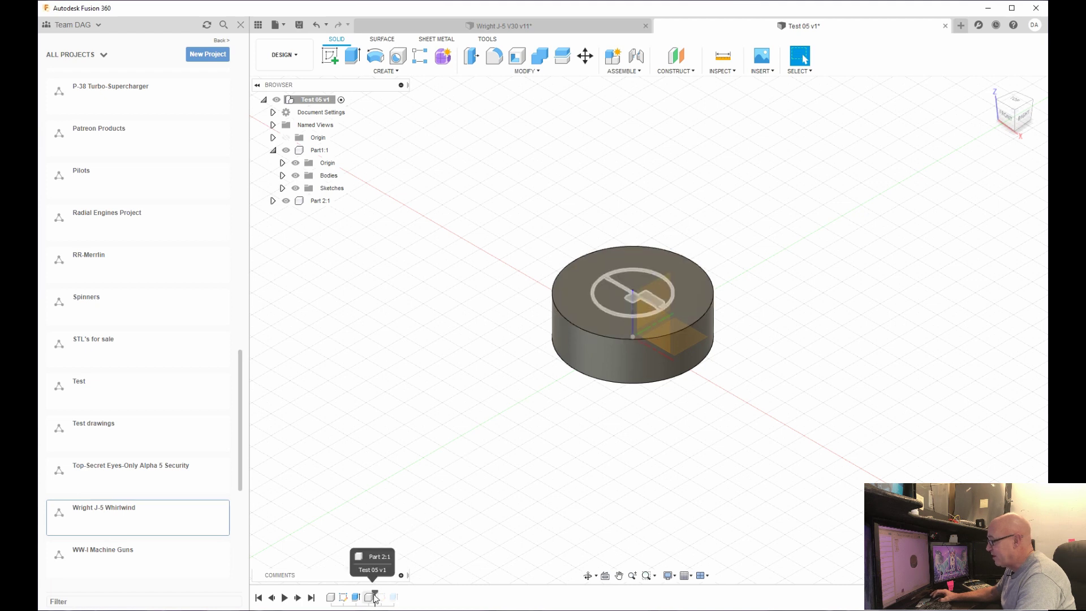
pyautogui.moveTo(375, 595); pyautogui.dragTo(389, 594)
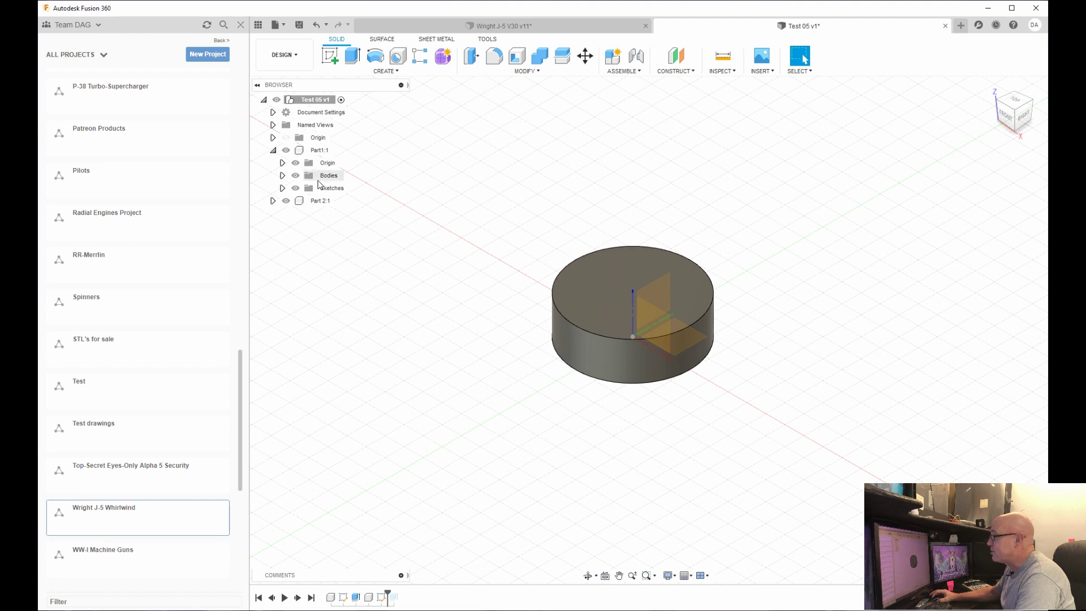
pyautogui.click(273, 202)
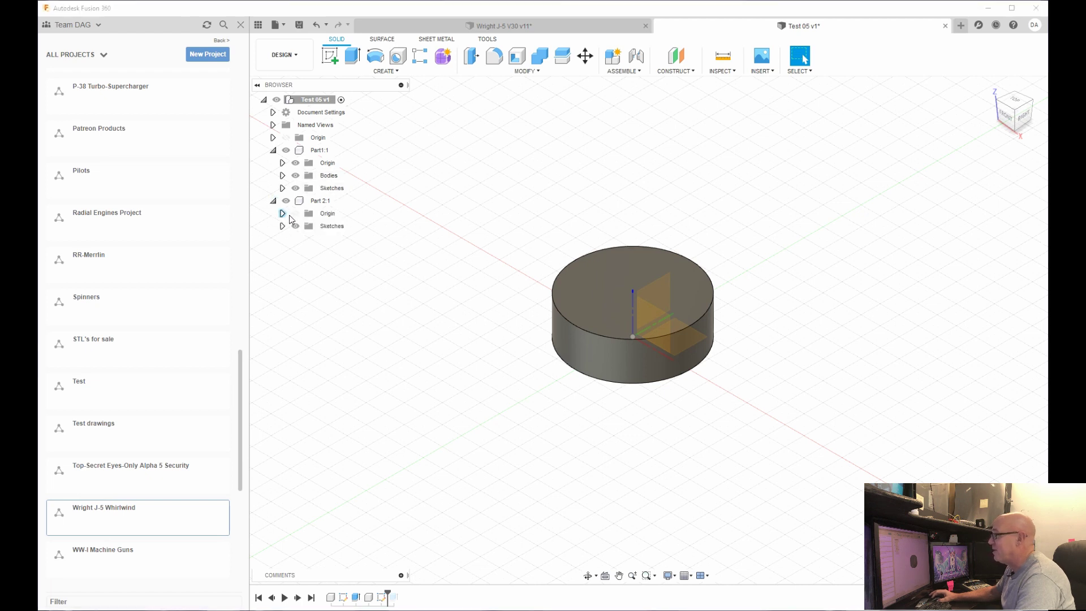
pyautogui.click(282, 225)
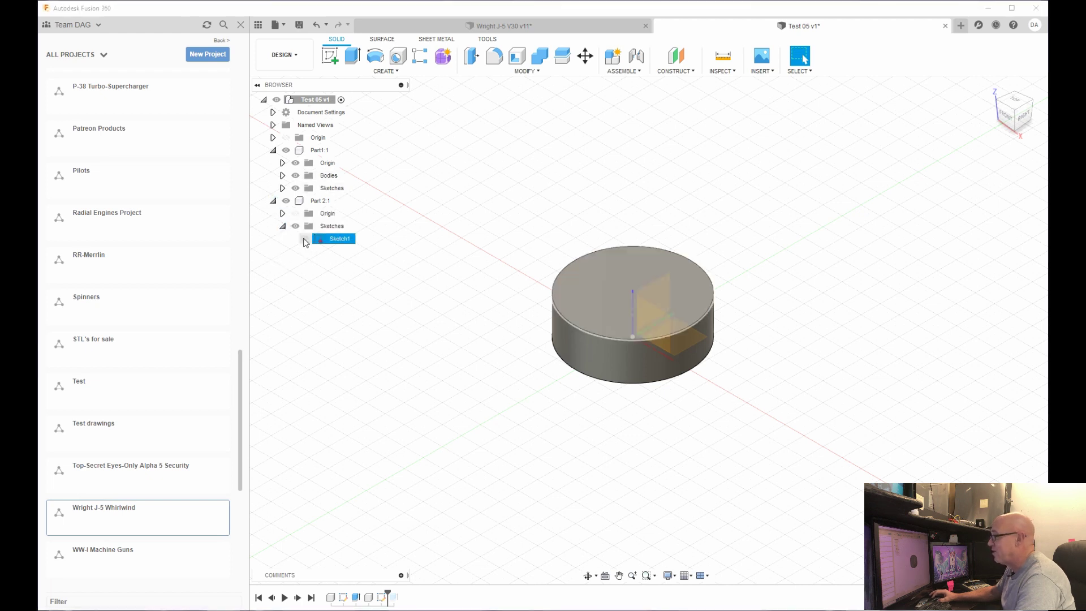
pyautogui.click(304, 238)
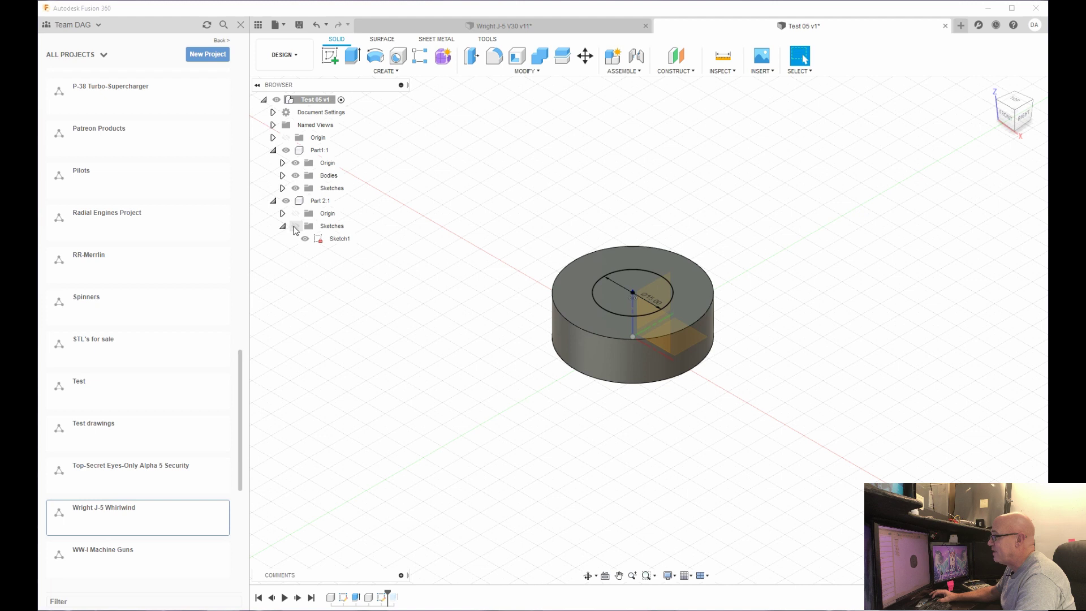
pyautogui.click(294, 226)
pyautogui.click(273, 201)
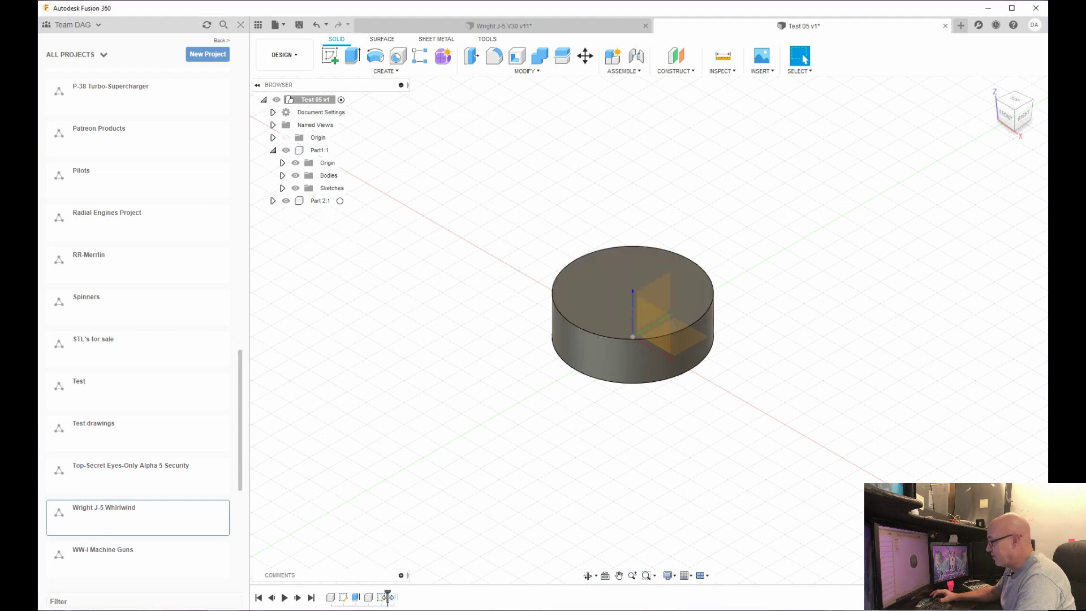
pyautogui.moveTo(387, 595); pyautogui.dragTo(400, 595)
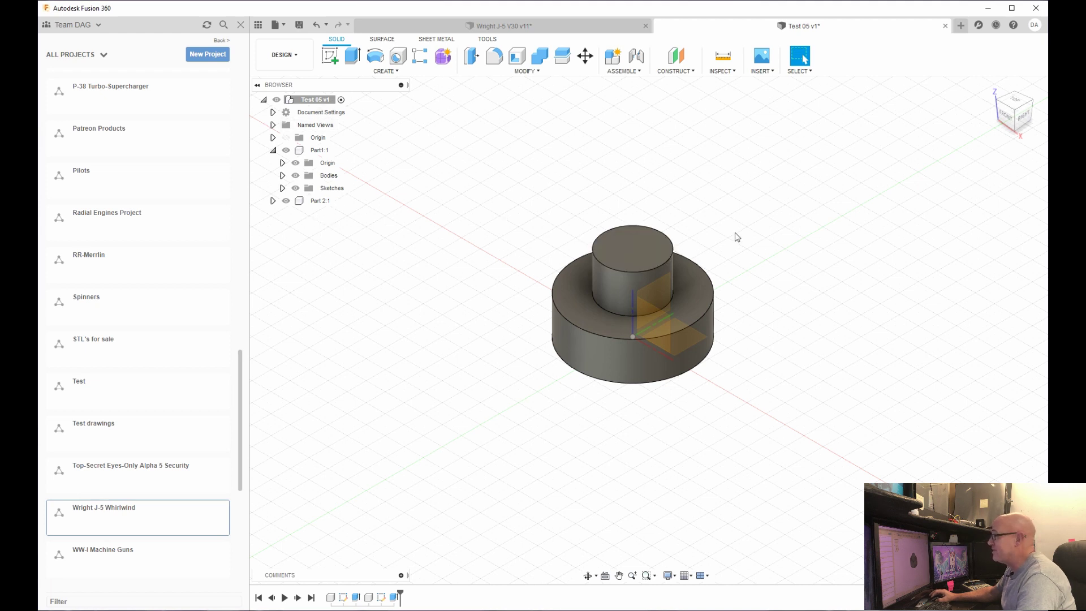
# Activate Part 2:1 and start a sketch on the cylinder's top face.
pyautogui.click(342, 201)
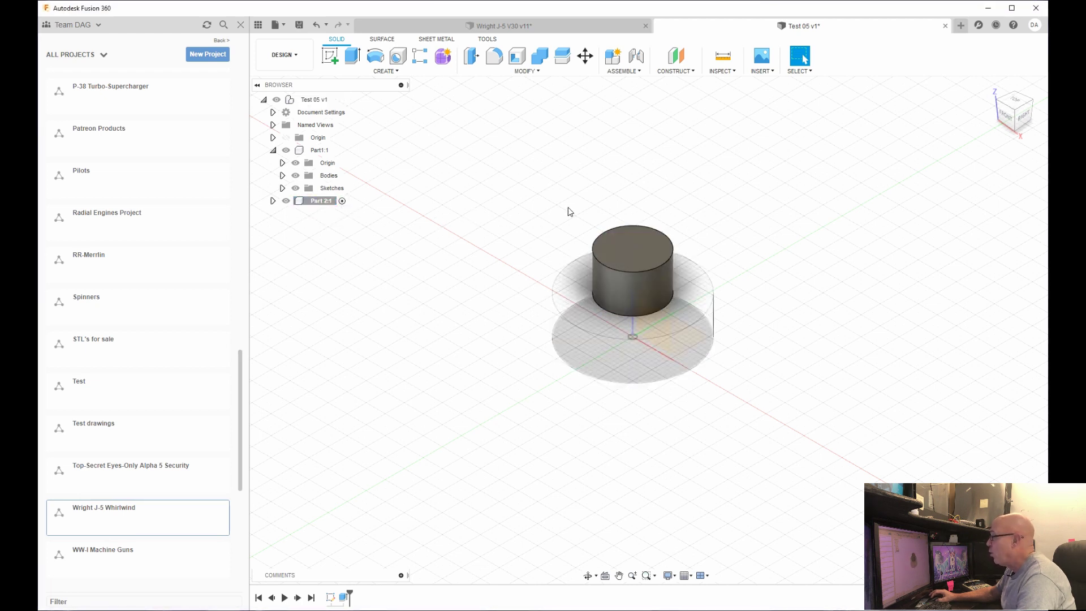
pyautogui.rightClick(633, 255)
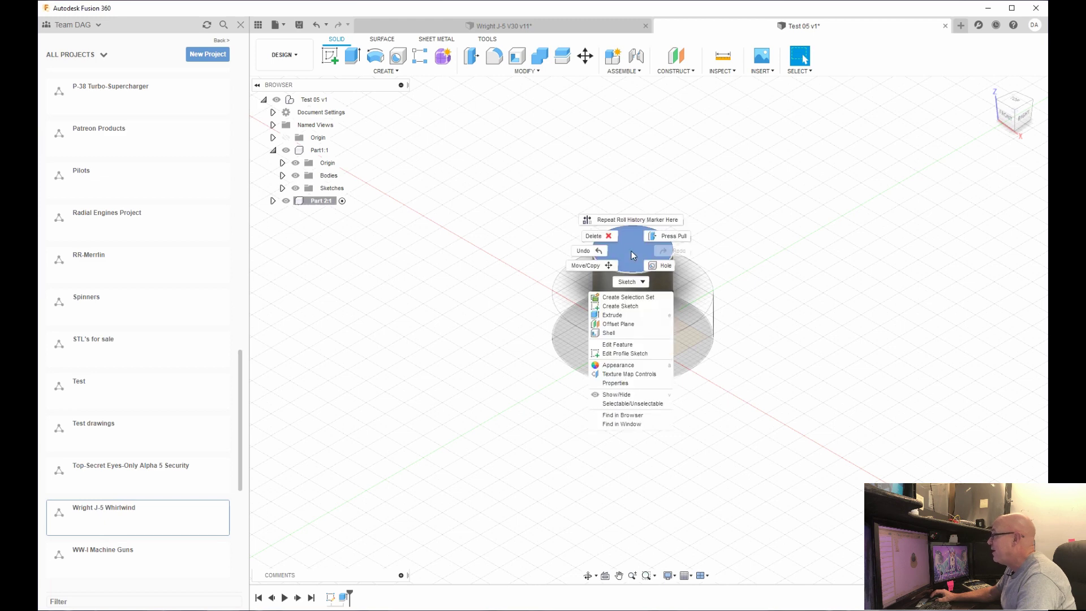
pyautogui.click(622, 307)
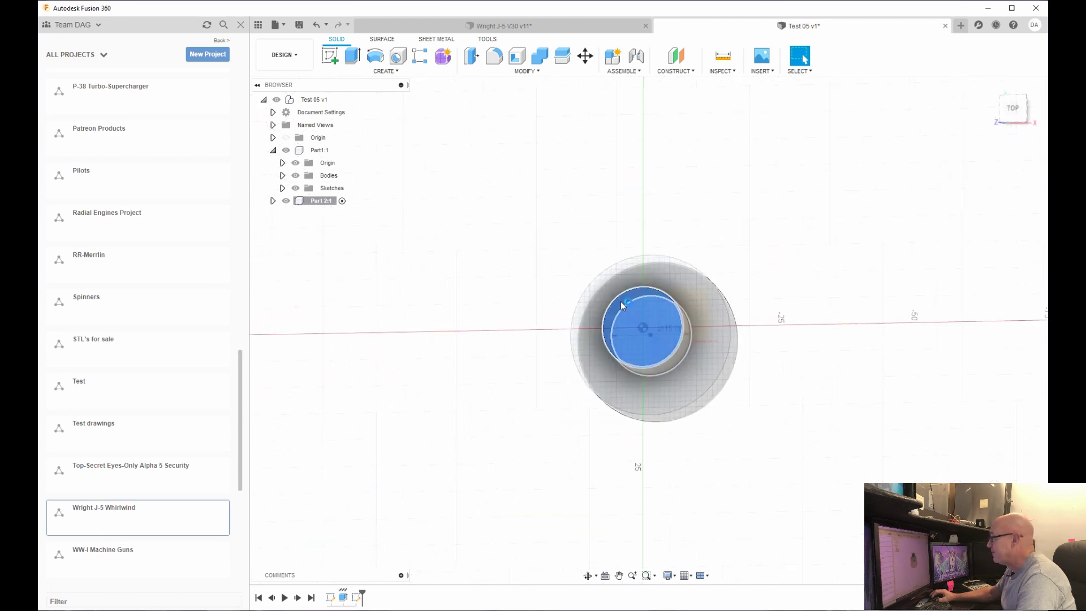
# Draw a vertical line across the 15 mm circle through its centre and finish the sketch.
pyautogui.press('s')
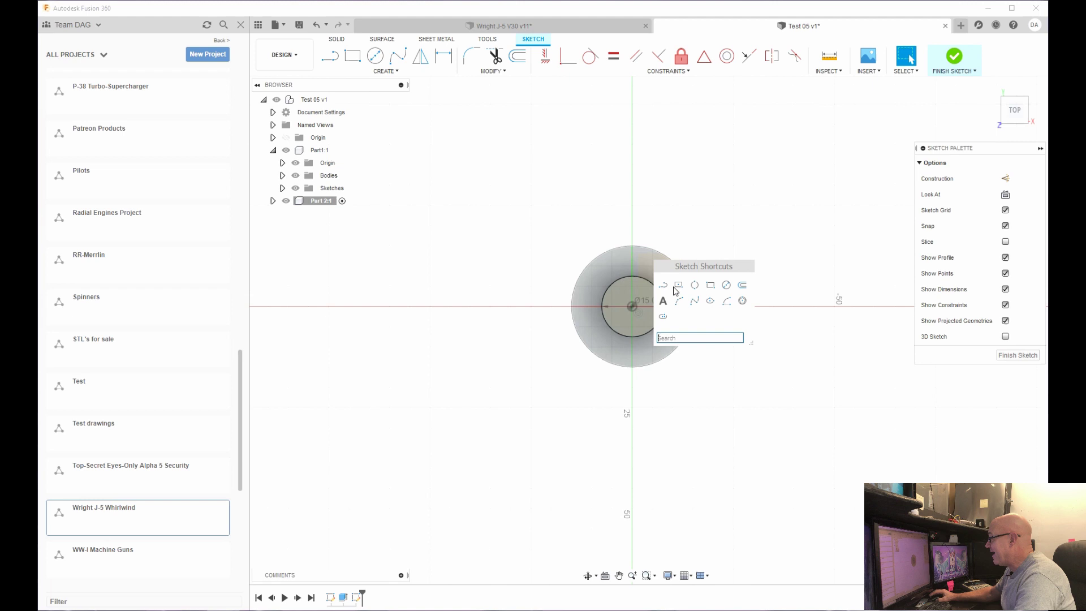
pyautogui.click(662, 282)
pyautogui.scroll(2, 648, 289)
pyautogui.scroll(2, 638, 285)
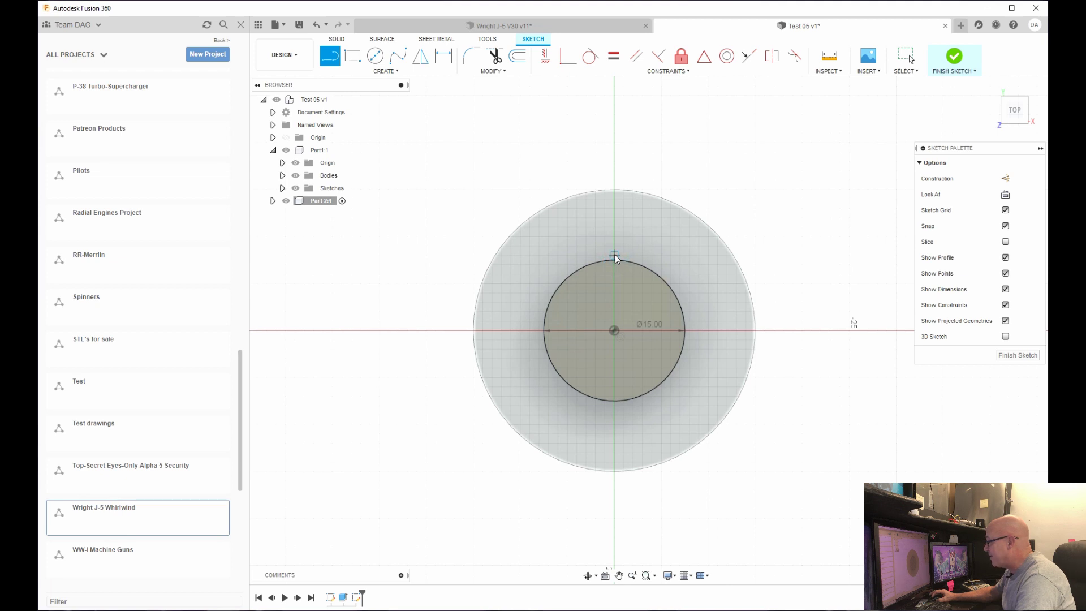
pyautogui.click(615, 259)
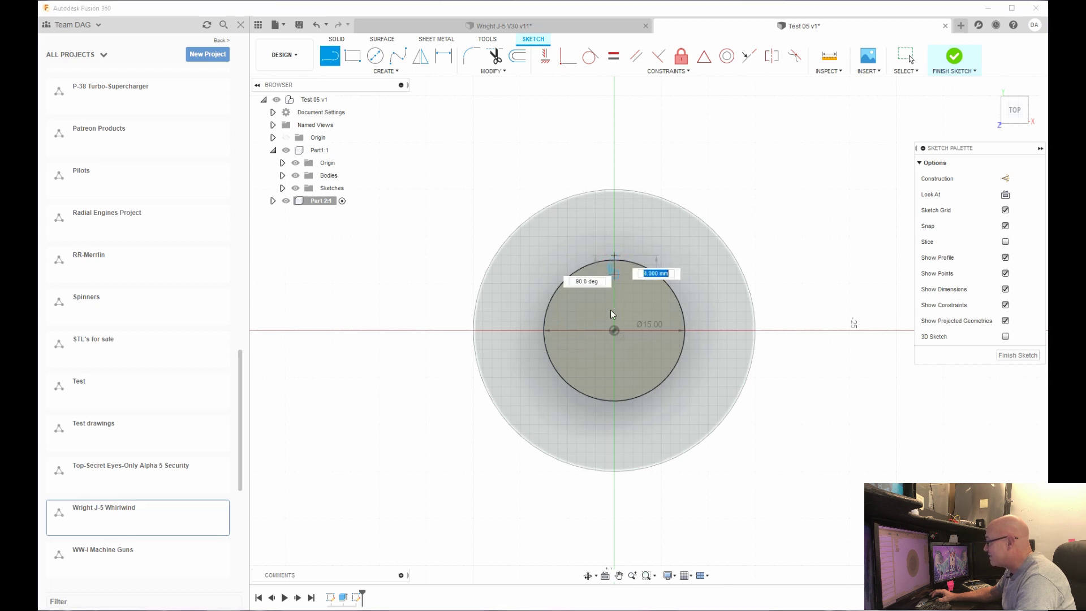
pyautogui.click(616, 411)
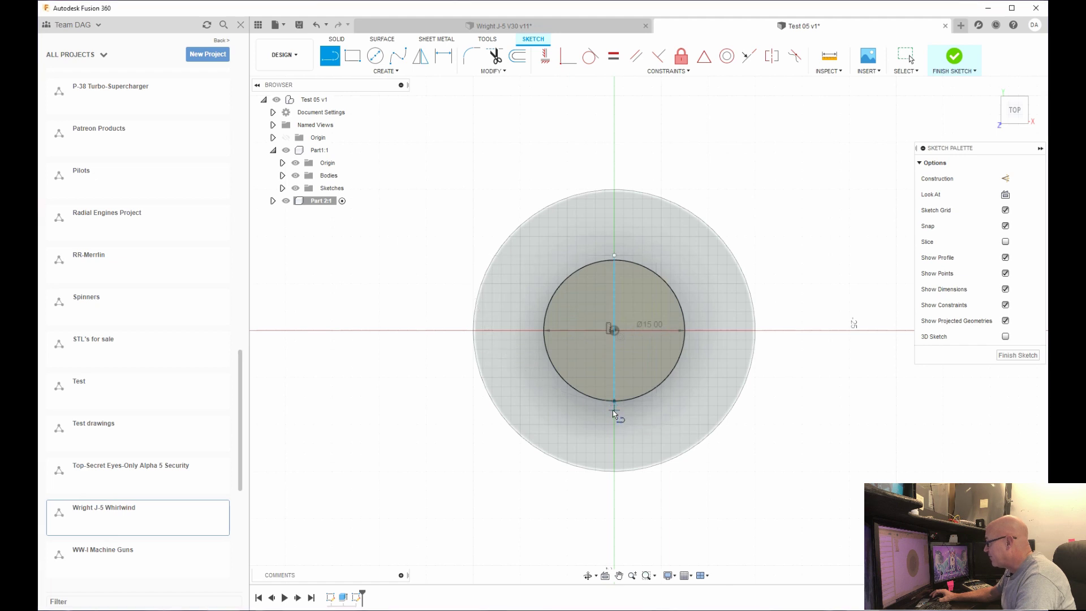
pyautogui.press('Escape')
pyautogui.click(615, 371)
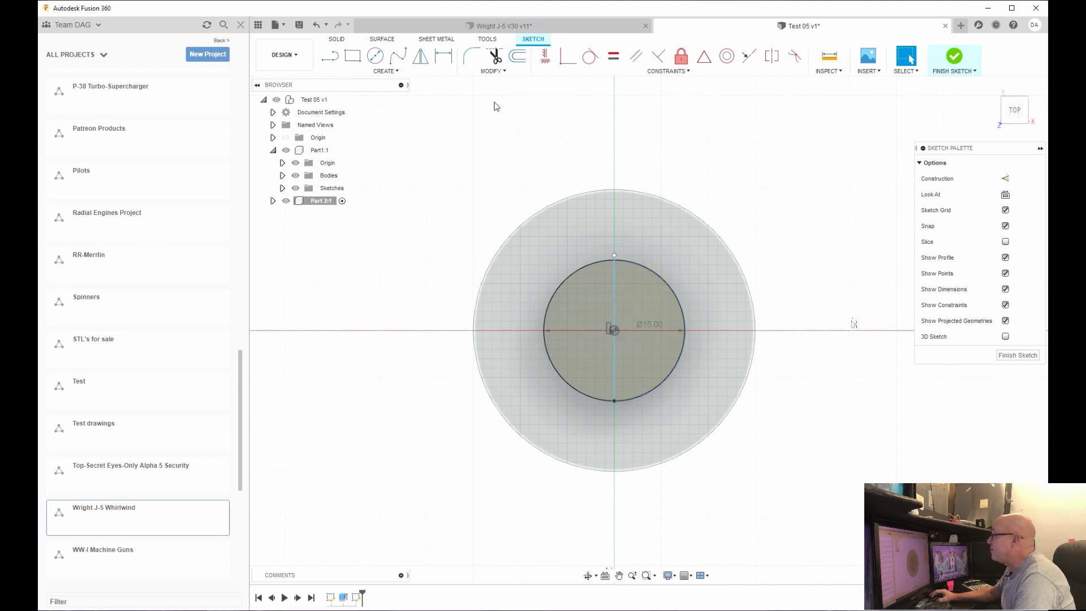
pyautogui.click(1017, 355)
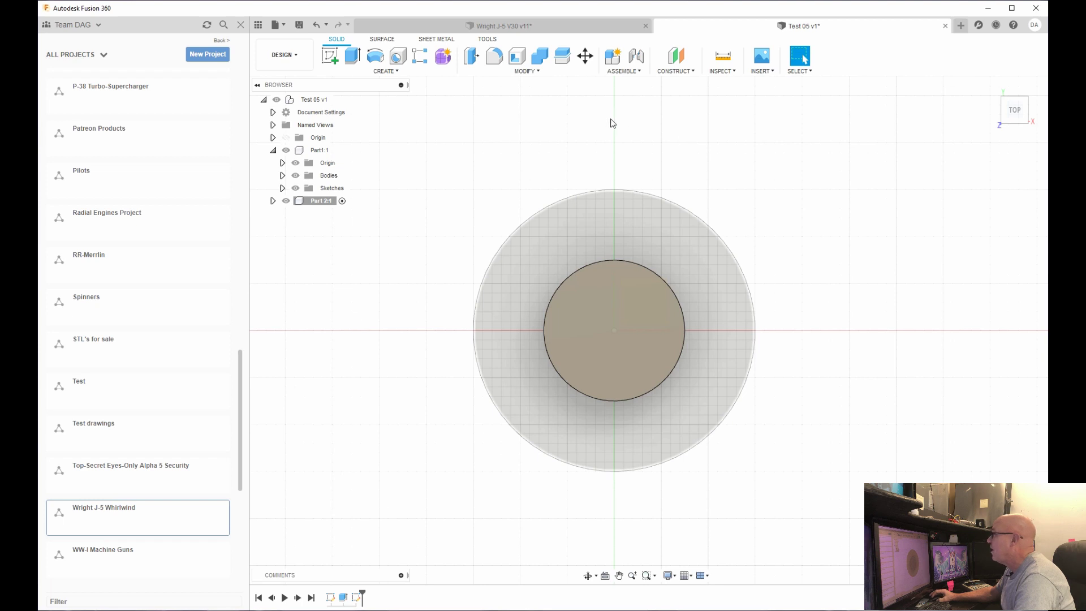
# Show Part 2:1's sketches and create a construction plane at 45 degrees through the sketch line.
pyautogui.click(273, 201)
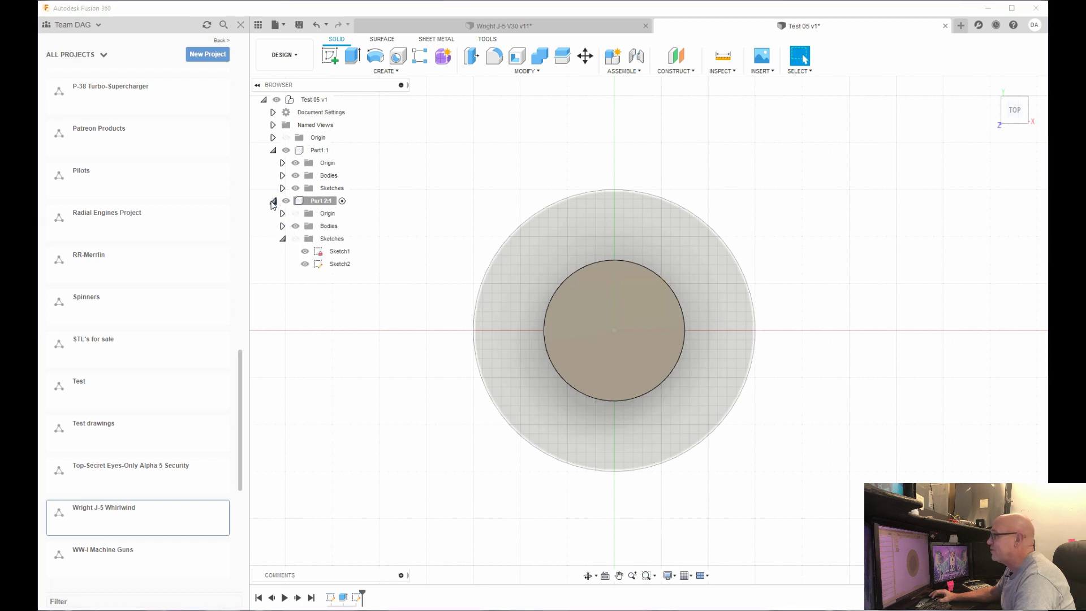
pyautogui.click(295, 238)
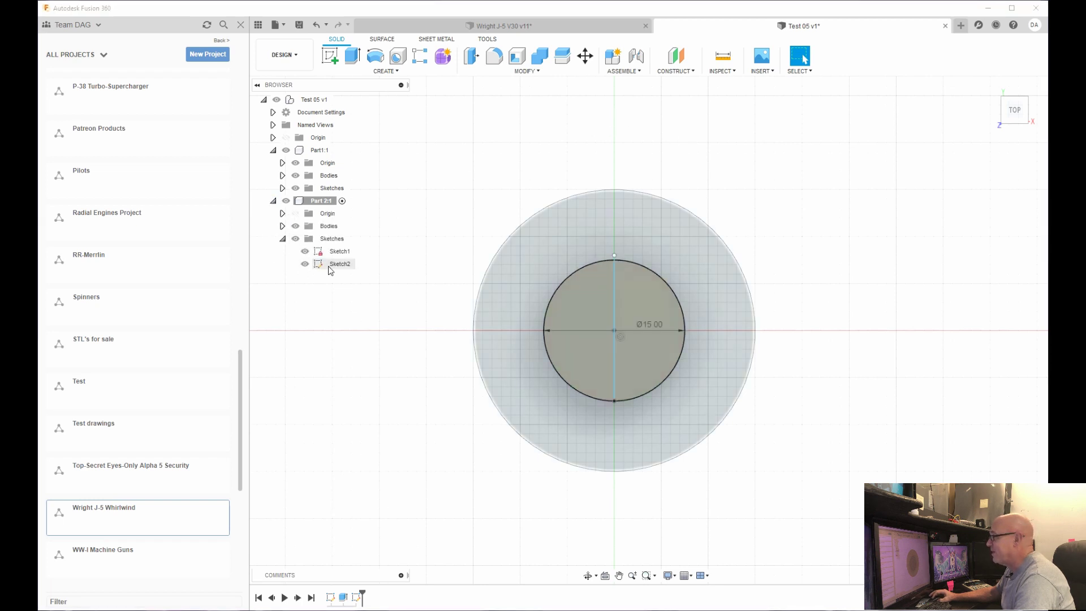
pyautogui.click(680, 75)
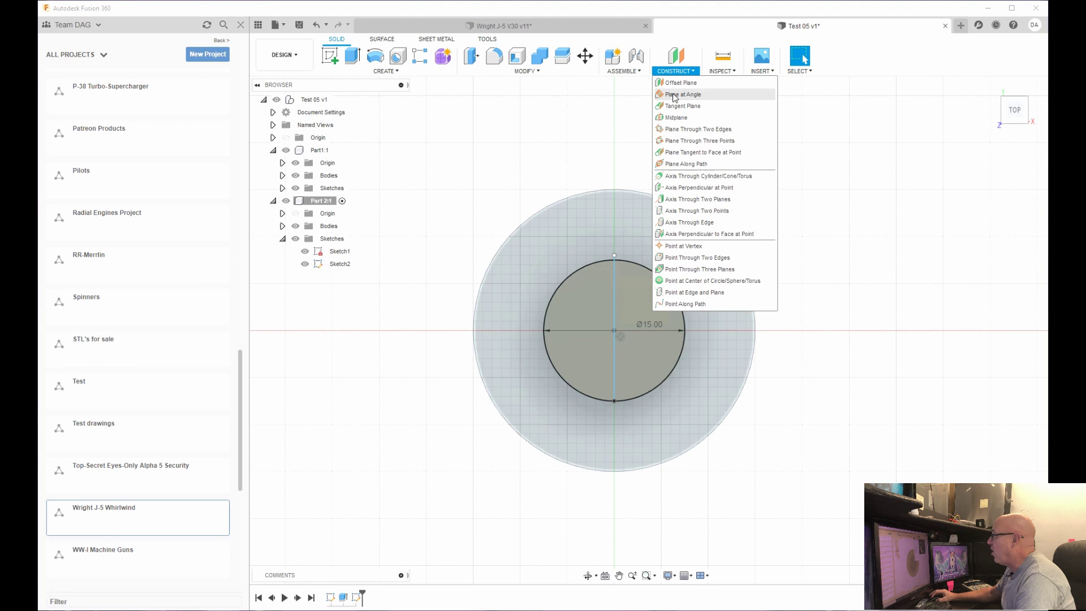
pyautogui.click(674, 95)
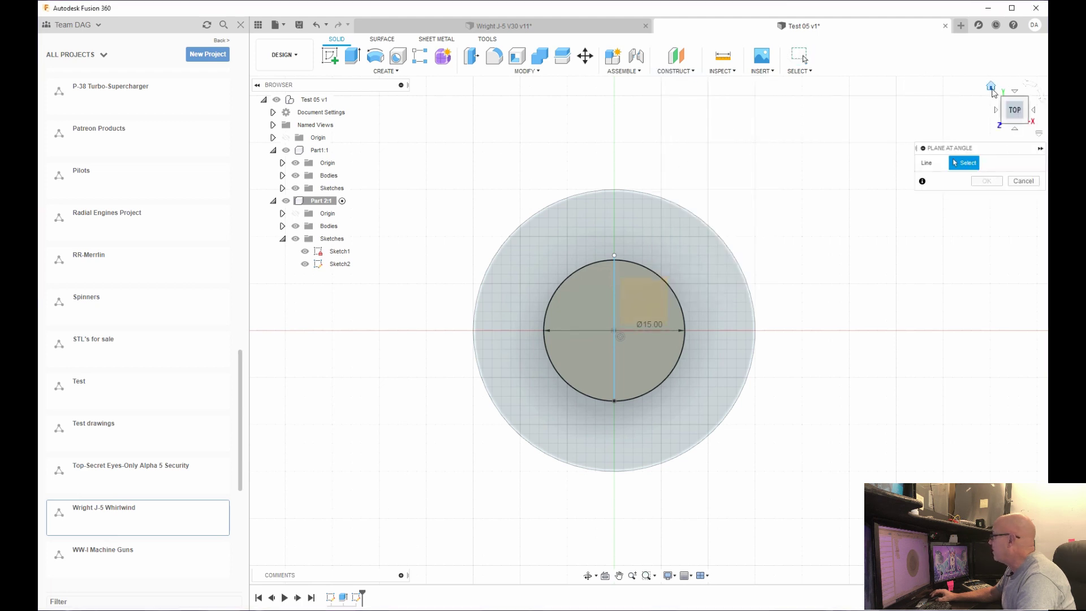
pyautogui.click(989, 86)
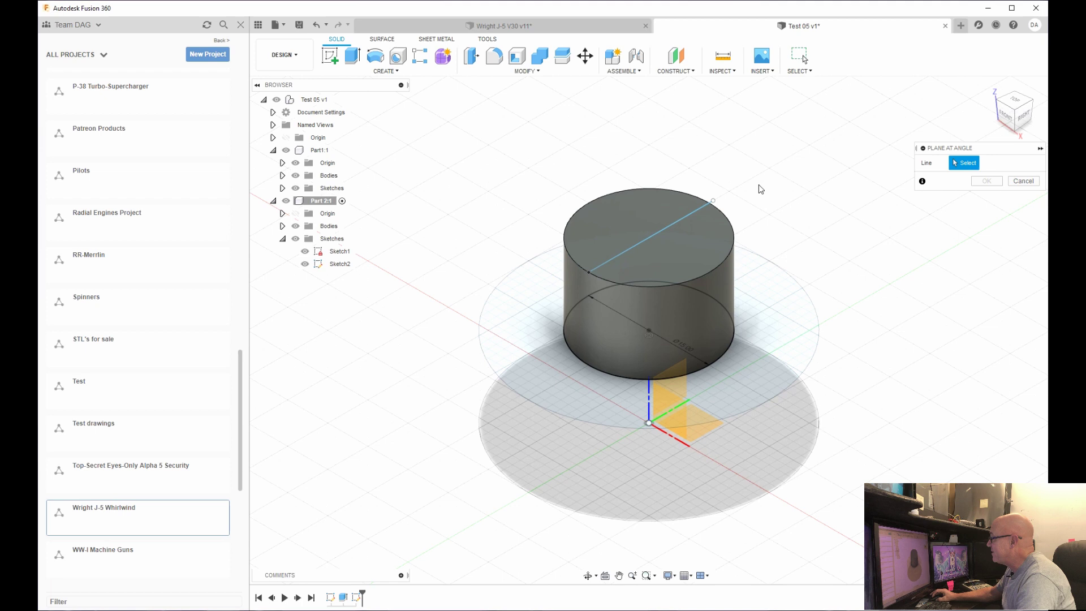
pyautogui.click(693, 210)
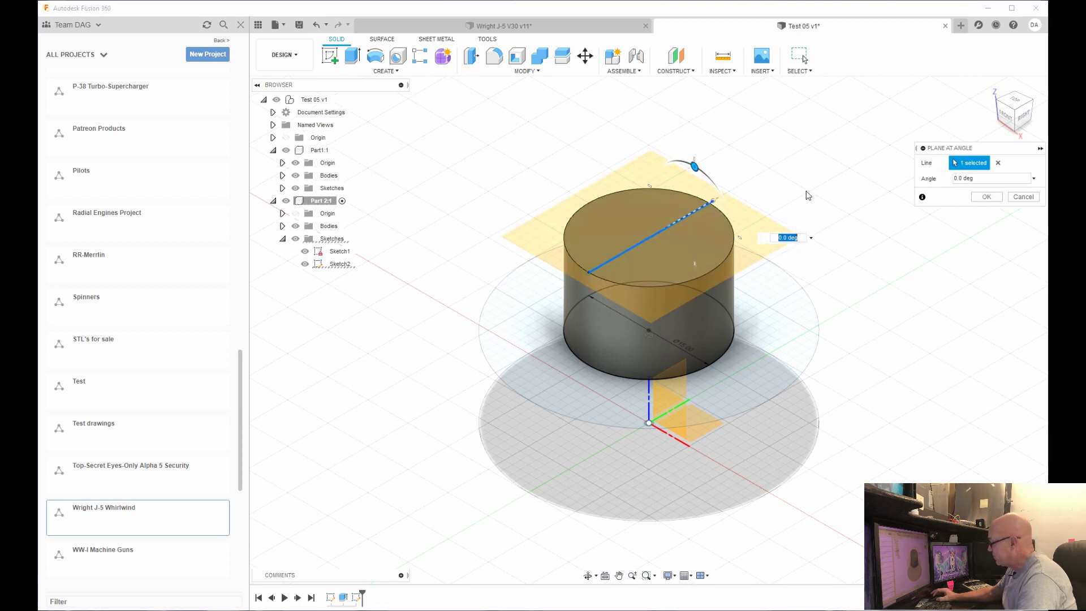
pyautogui.write('45')
pyautogui.press('Return')
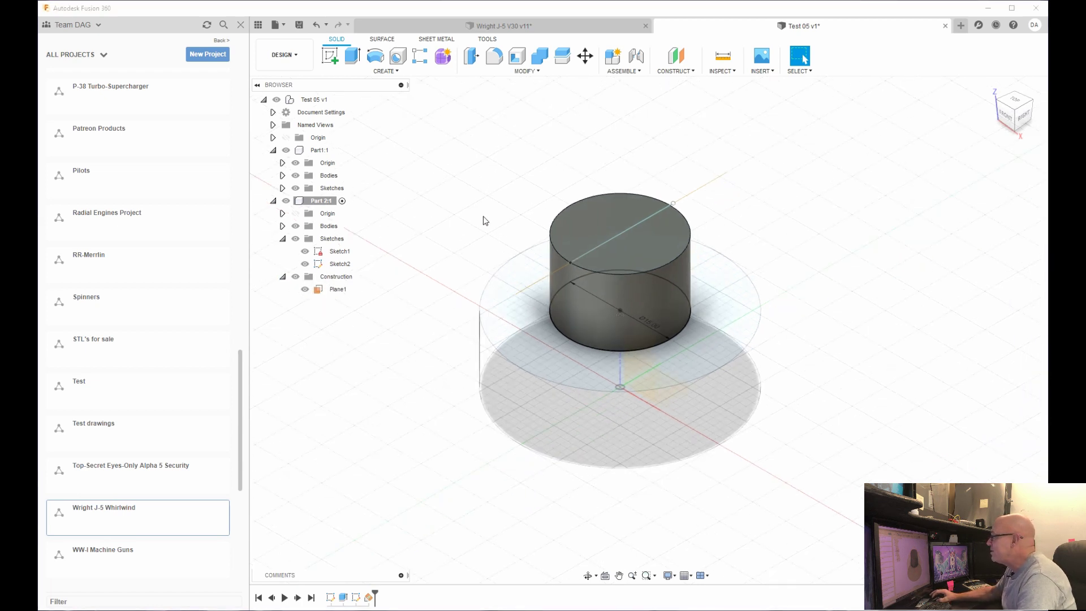
# Orbit around the cylinder to view the angled plane and select it.
pyautogui.keyDown('shift'); pyautogui.moveTo(496, 213); pyautogui.dragTo(581, 217, button='middle'); pyautogui.keyUp('shift')
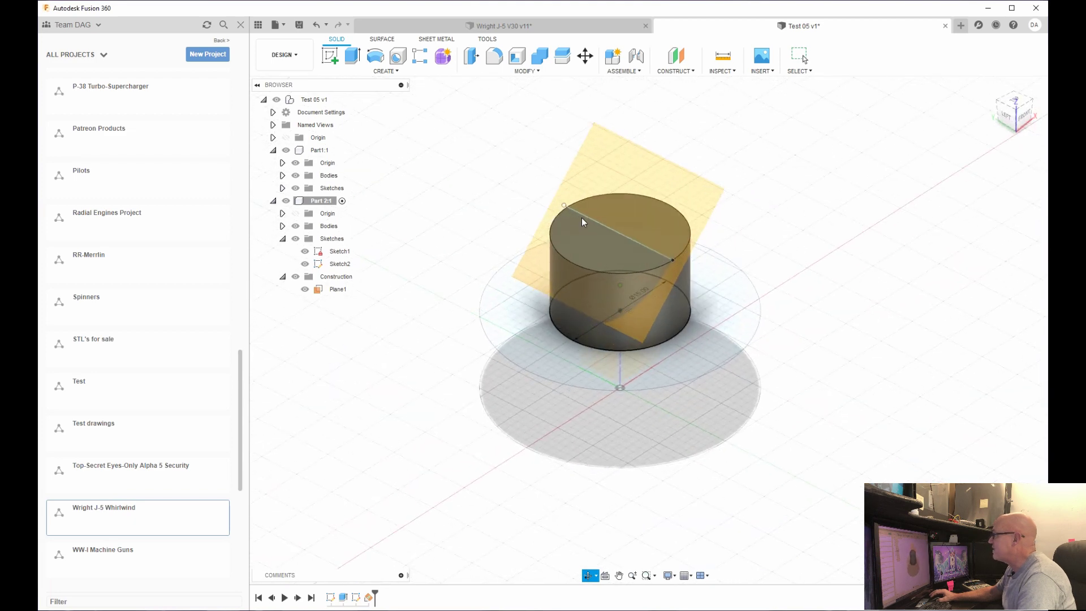
pyautogui.press('Escape')
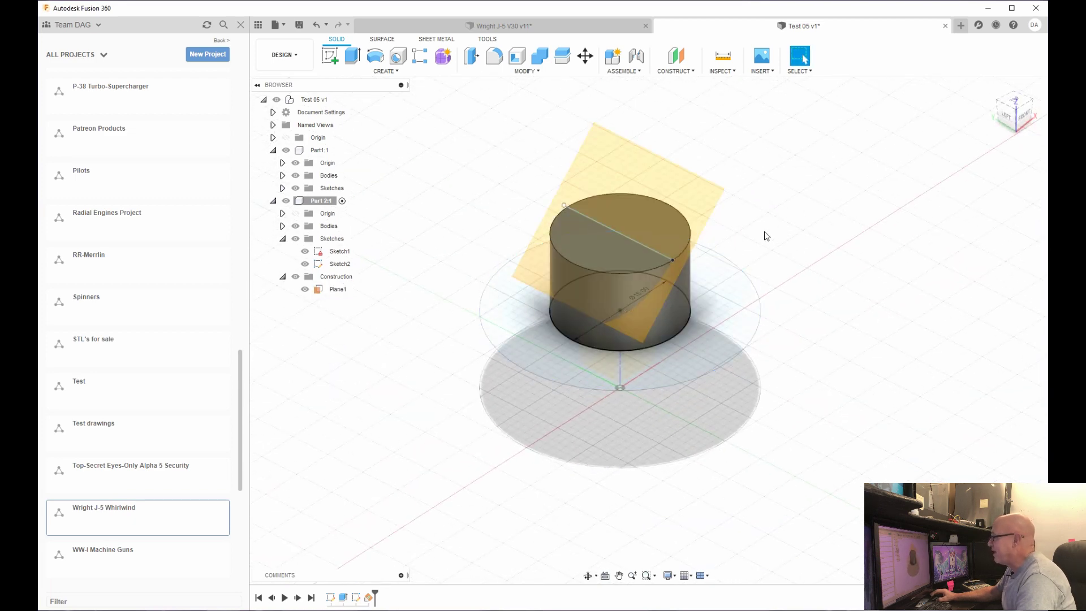
pyautogui.keyDown('shift'); pyautogui.moveTo(767, 236); pyautogui.dragTo(865, 220, button='middle'); pyautogui.keyUp('shift')
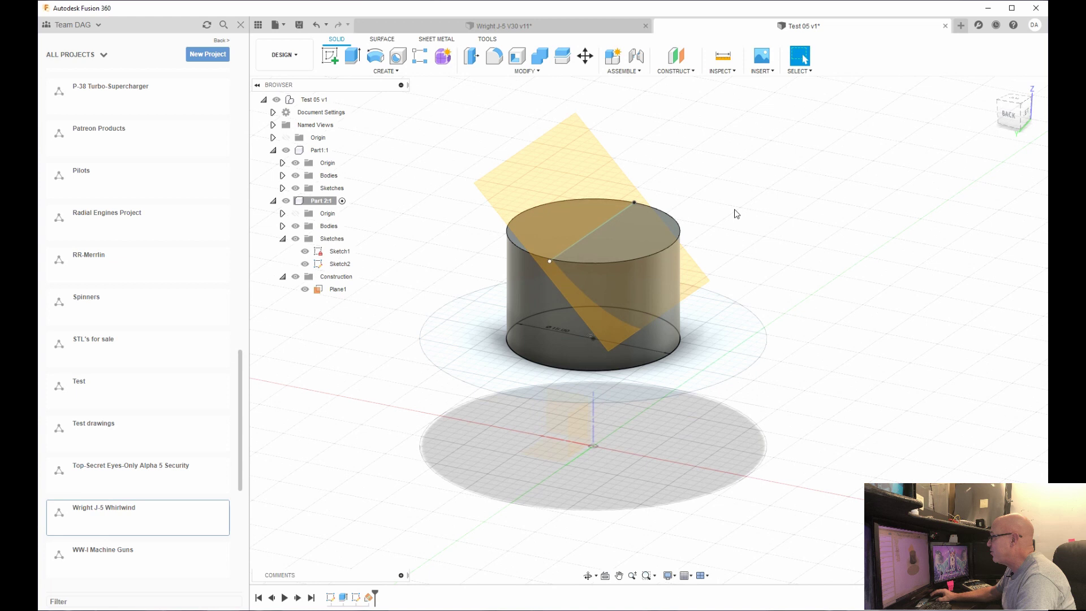
pyautogui.scroll(2, 730, 209)
pyautogui.click(546, 194)
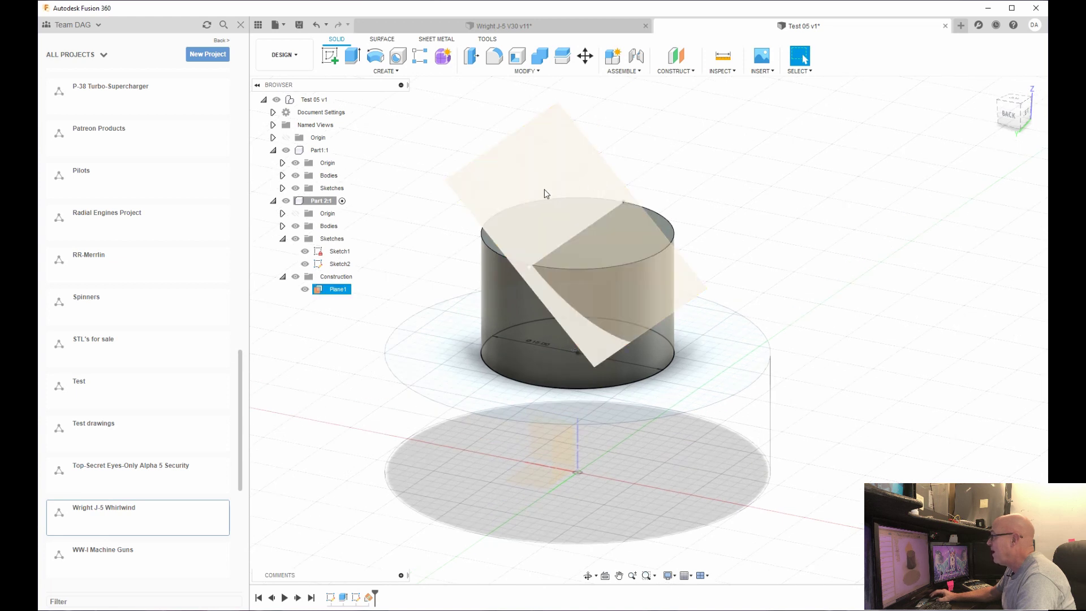
# Start a sketch on the angled plane and draw a 5 mm circle centred on its origin.
pyautogui.rightClick(541, 201)
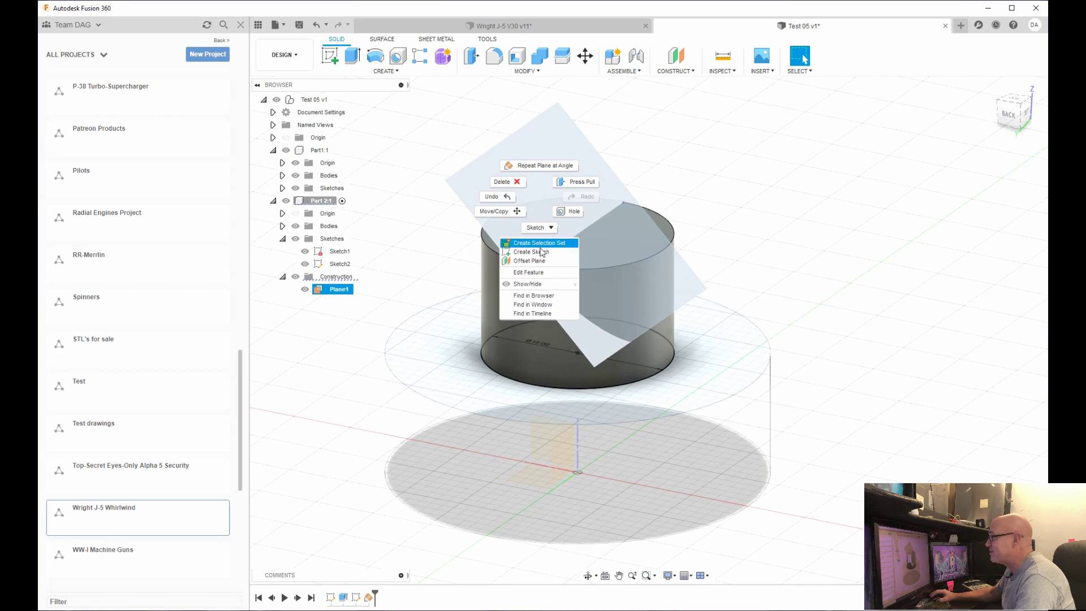
pyautogui.click(541, 253)
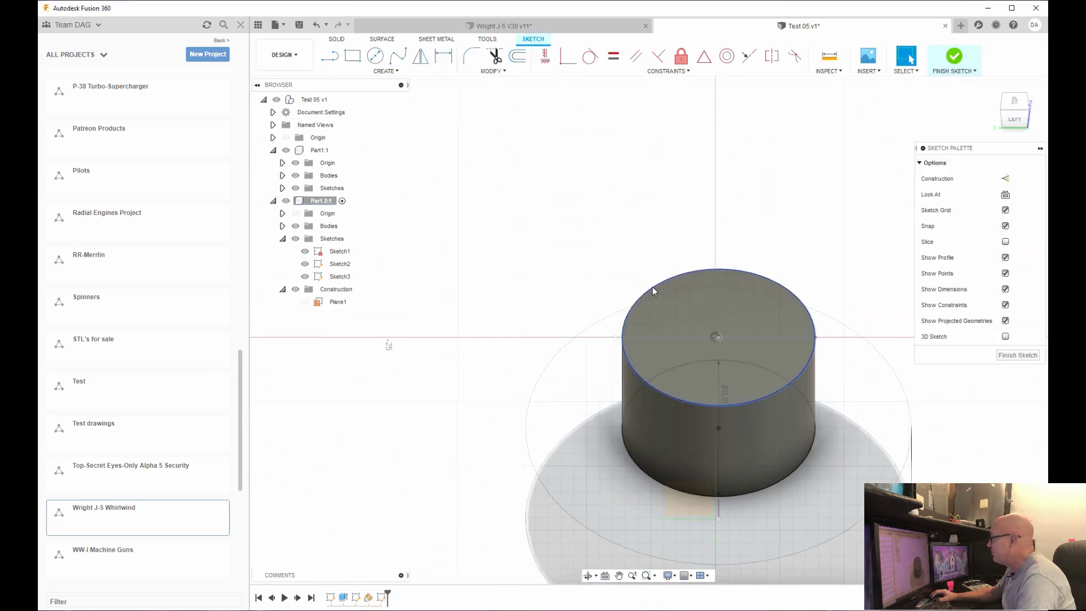
pyautogui.press('s')
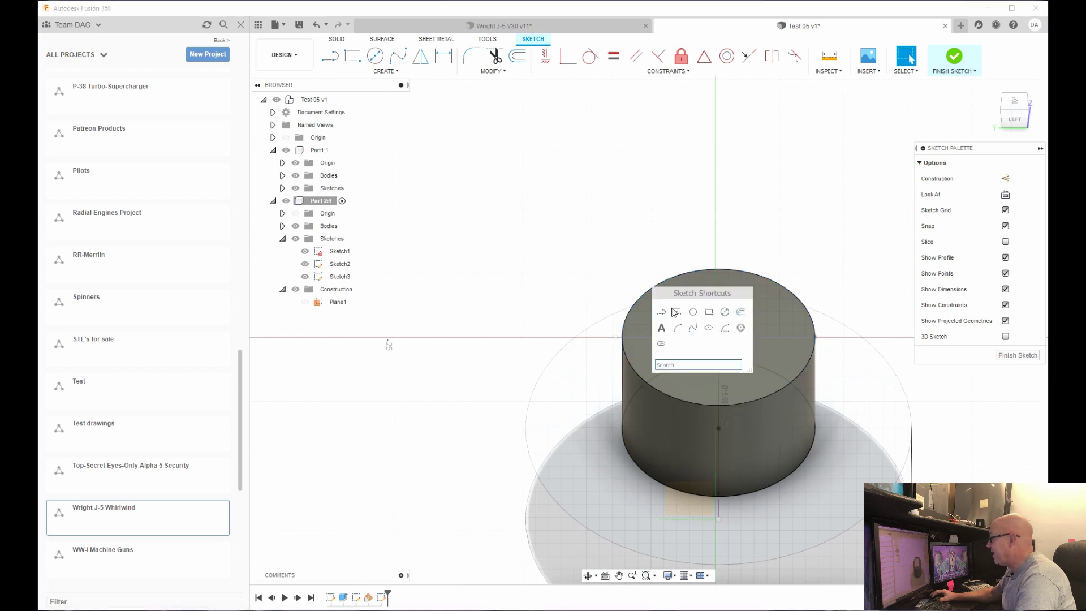
pyautogui.click(724, 312)
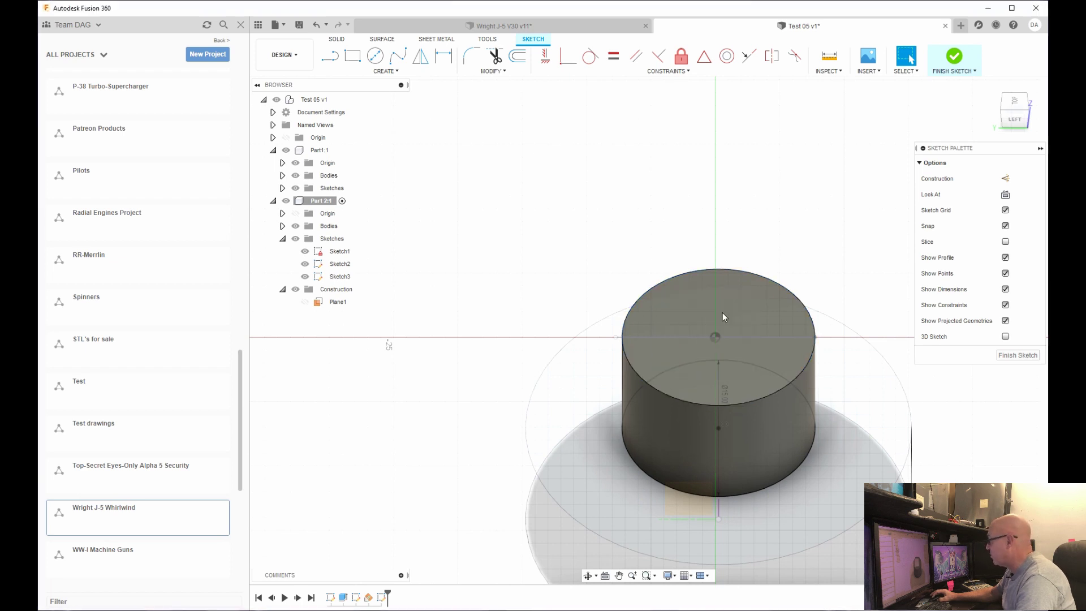
pyautogui.click(716, 337)
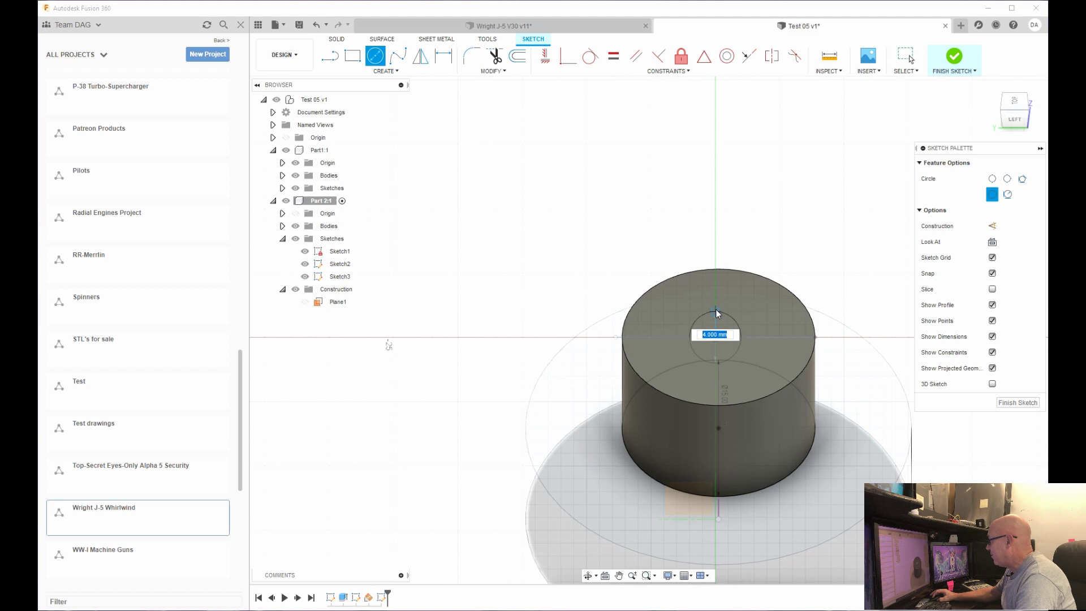
pyautogui.write('10')
pyautogui.press('Tab')
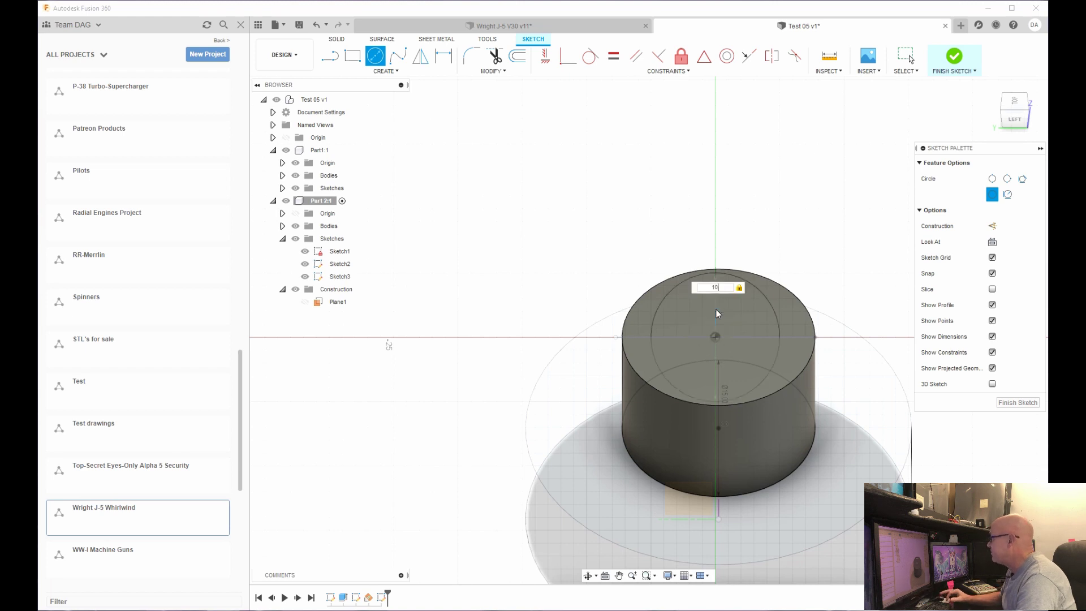
pyautogui.press('BackSpace')
pyautogui.press('BackSpace')
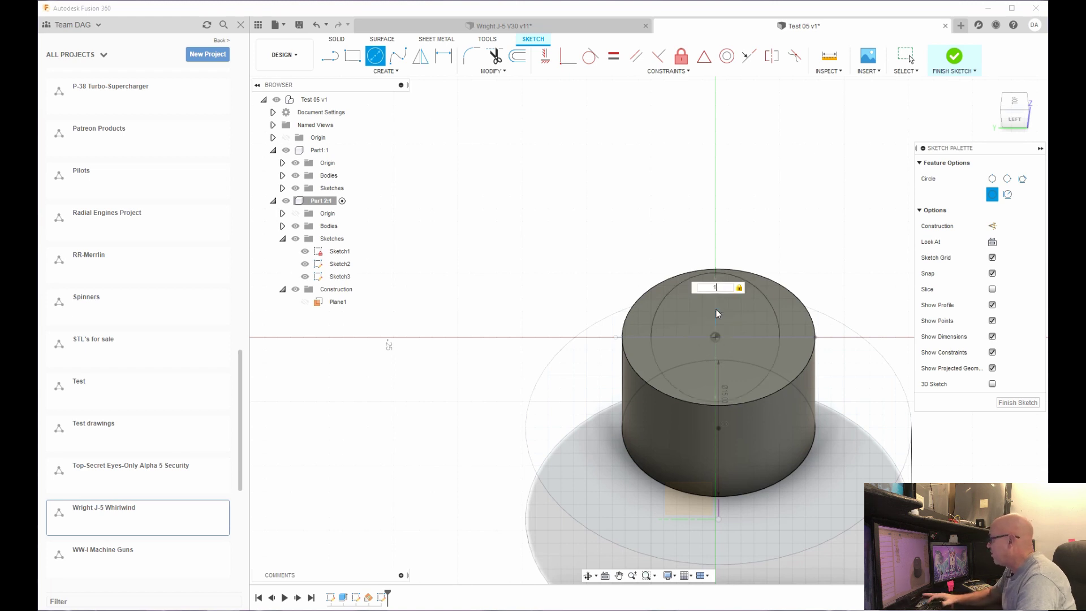
pyautogui.write('5')
pyautogui.press('Return')
pyautogui.press('Escape')
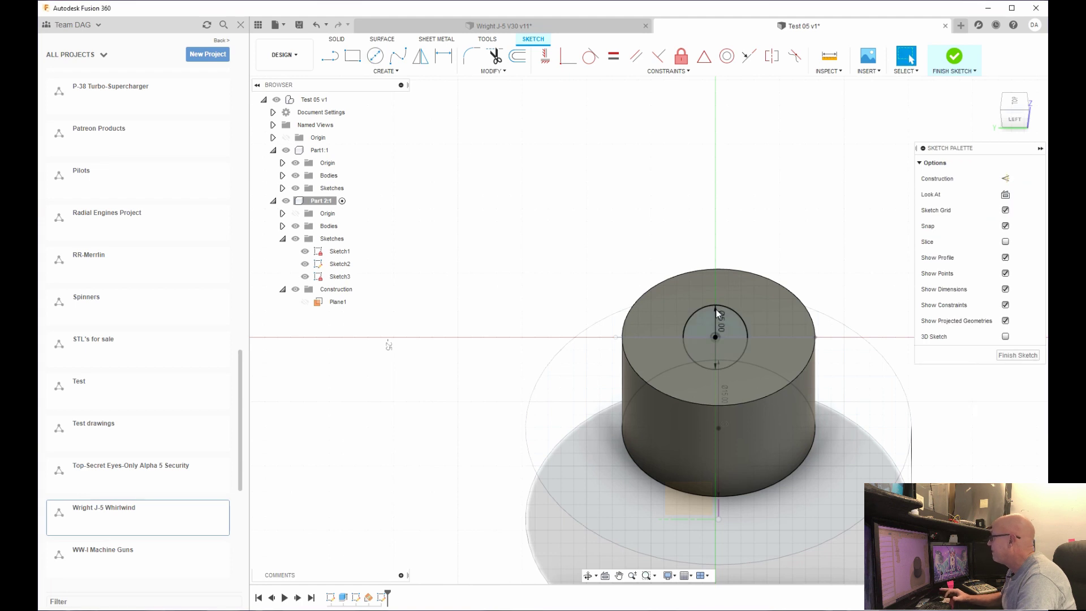
# Zoom and orbit to a tilted view of the new circle.
pyautogui.scroll(-2, 735, 293)
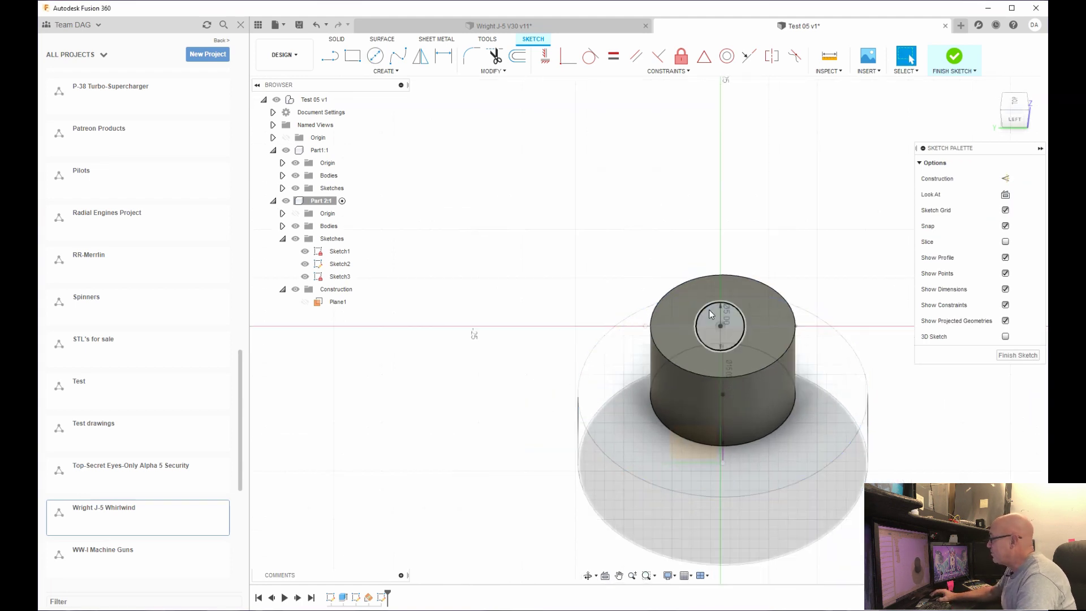
pyautogui.keyDown('shift'); pyautogui.moveTo(711, 314); pyautogui.dragTo(770, 288, button='middle'); pyautogui.keyUp('shift')
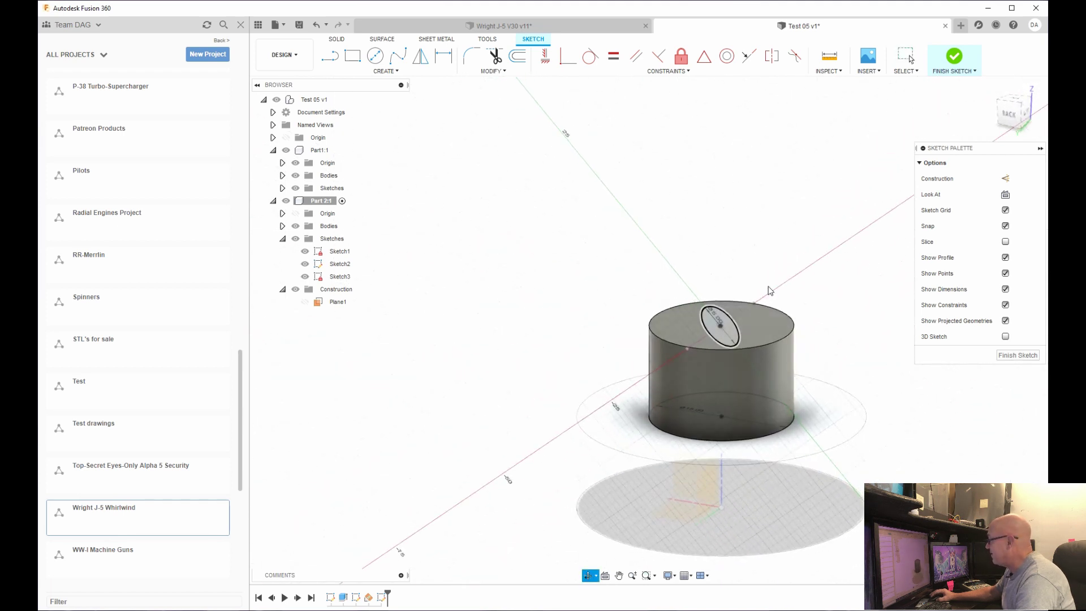
pyautogui.scroll(4, 678, 335)
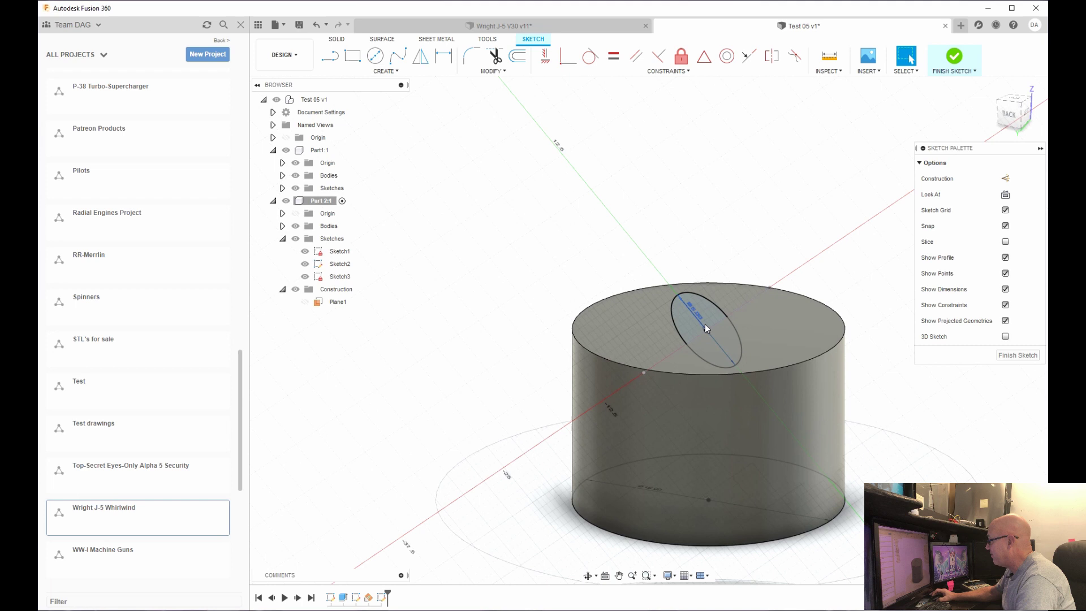
# Extrude the circle profile -10 mm as a cut, then reopen Sketch3 for editing.
pyautogui.click(686, 322)
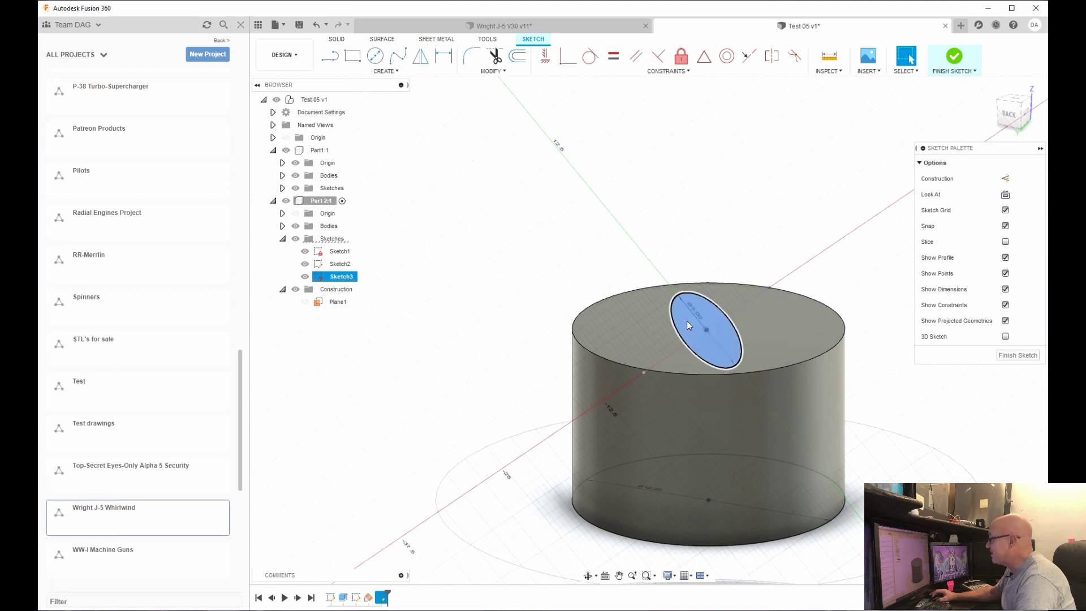
pyautogui.write('e')
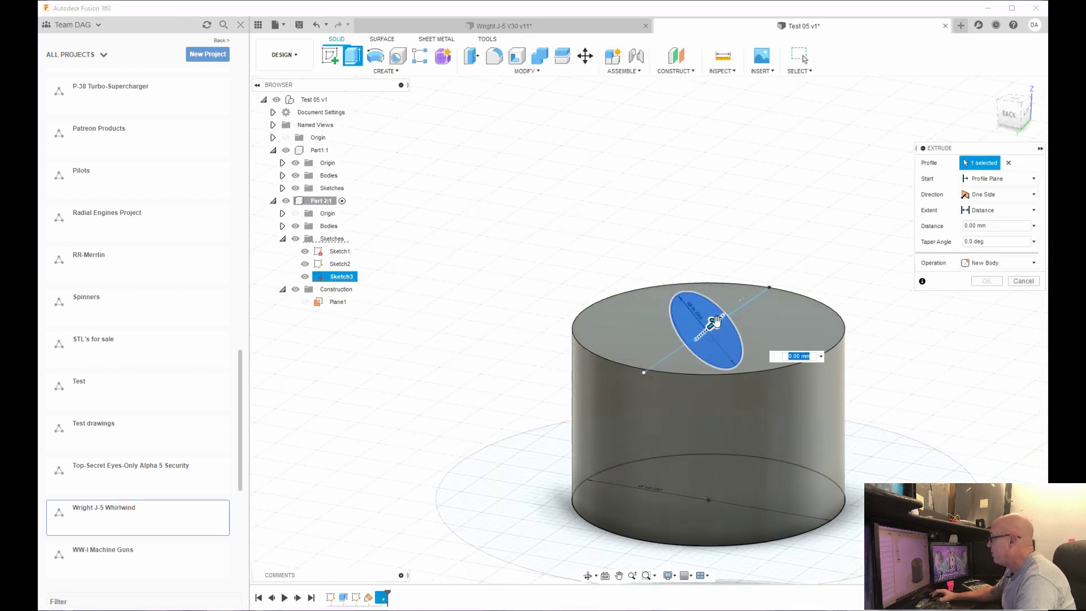
pyautogui.write('-10')
pyautogui.press('Return')
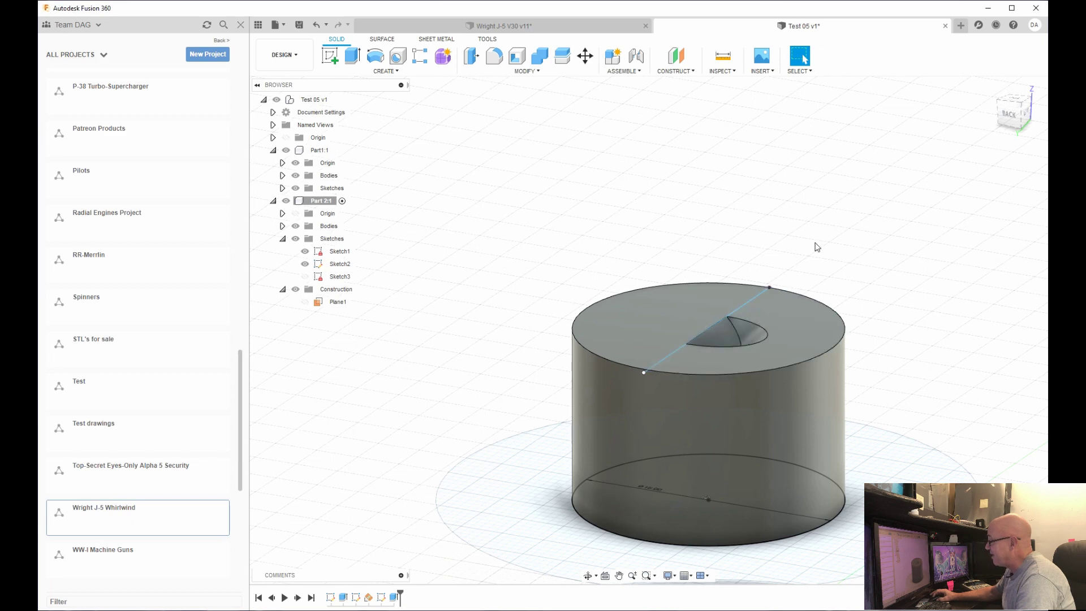
pyautogui.doubleClick(735, 310)
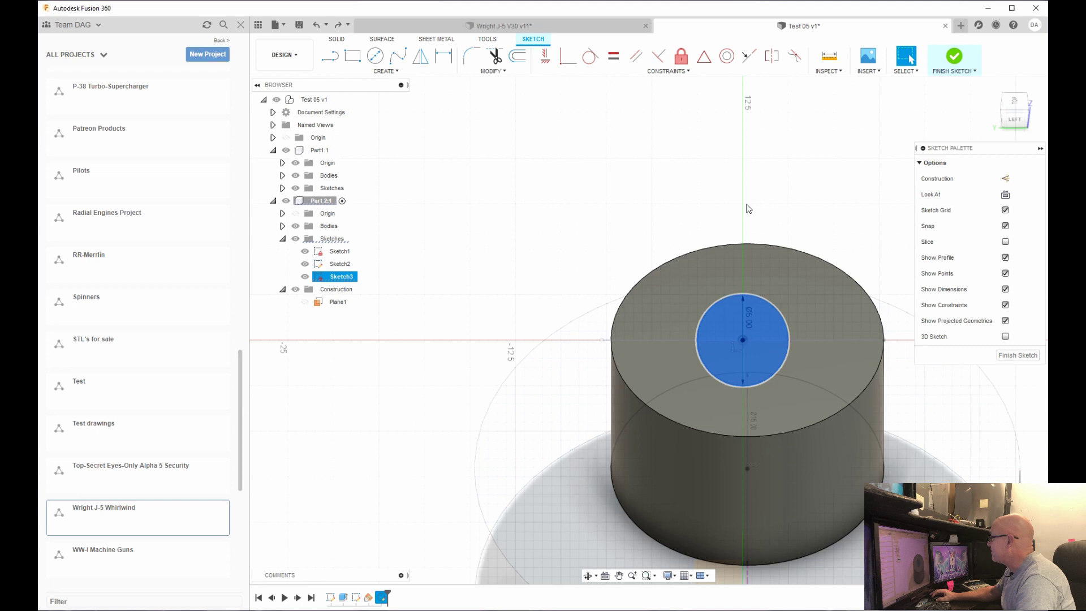
# Extrude the circle 10 mm on two sides with a 2.50 mm second side, joined to the body.
pyautogui.moveTo(749, 202)
pyautogui.keyDown('shift'); pyautogui.mouseDown(button='middle')
pyautogui.moveTo(783, 184)
pyautogui.moveTo(791, 199)
pyautogui.mouseUp(button='middle'); pyautogui.keyUp('shift')
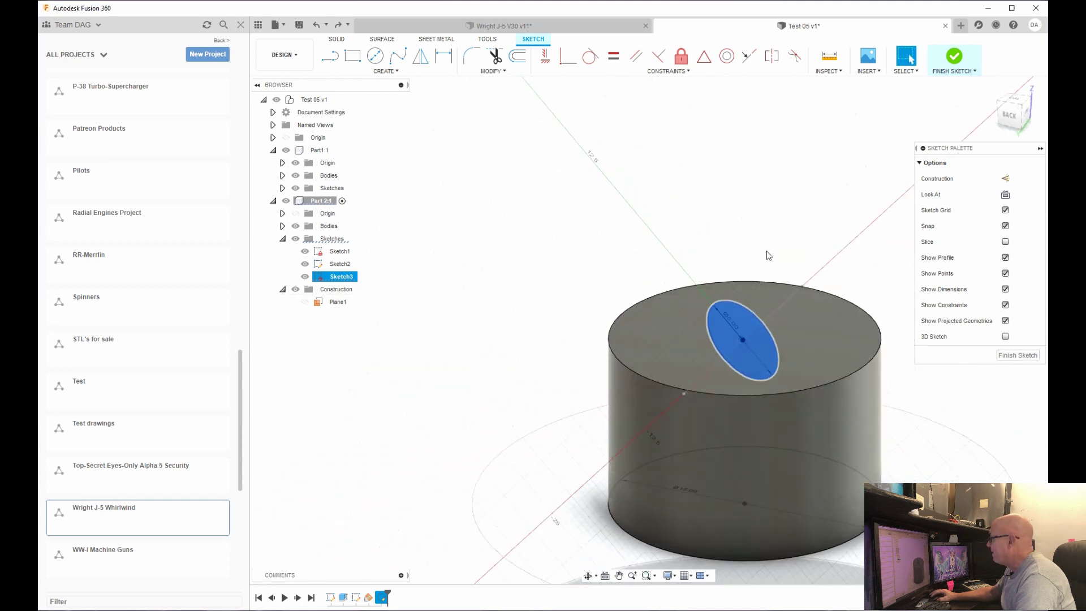
pyautogui.press('e')
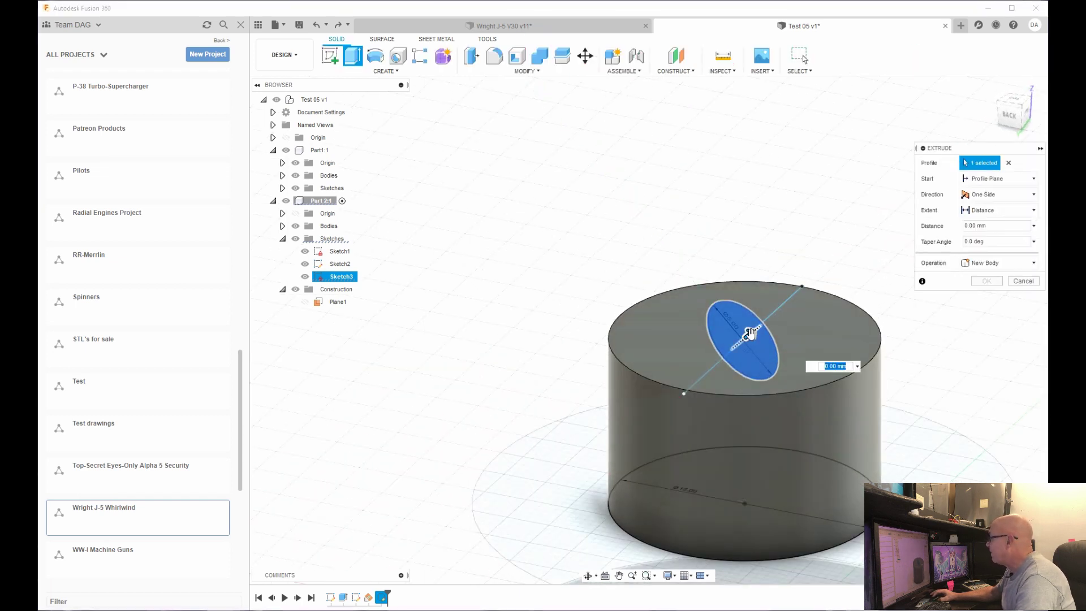
pyautogui.moveTo(750, 333); pyautogui.dragTo(873, 245)
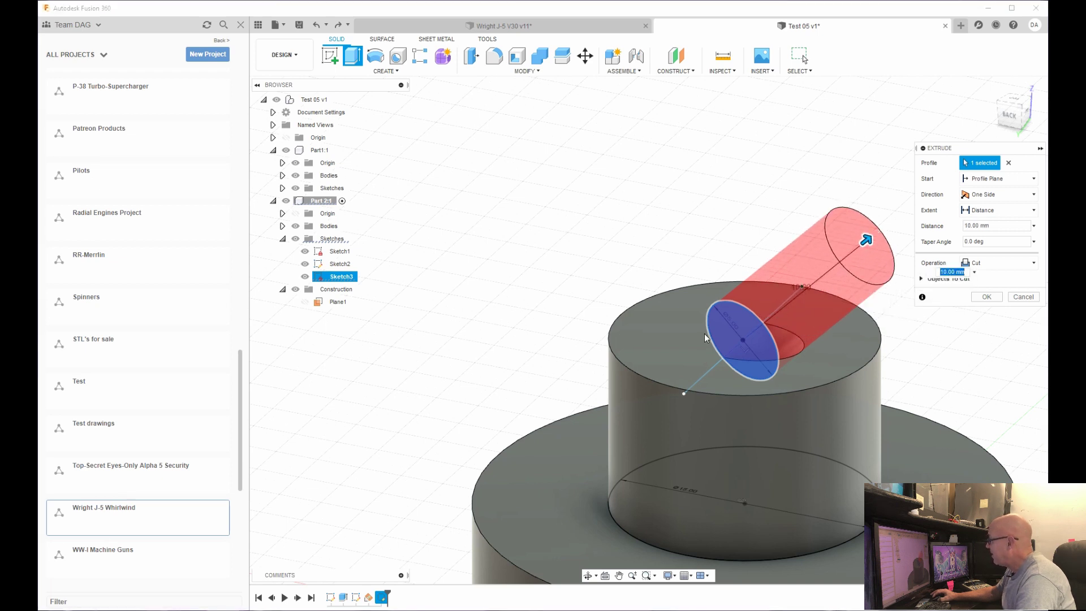
pyautogui.moveTo(687, 345)
pyautogui.keyDown('shift'); pyautogui.mouseDown(button='middle')
pyautogui.moveTo(705, 337)
pyautogui.moveTo(695, 339)
pyautogui.mouseUp(button='middle'); pyautogui.keyUp('shift')
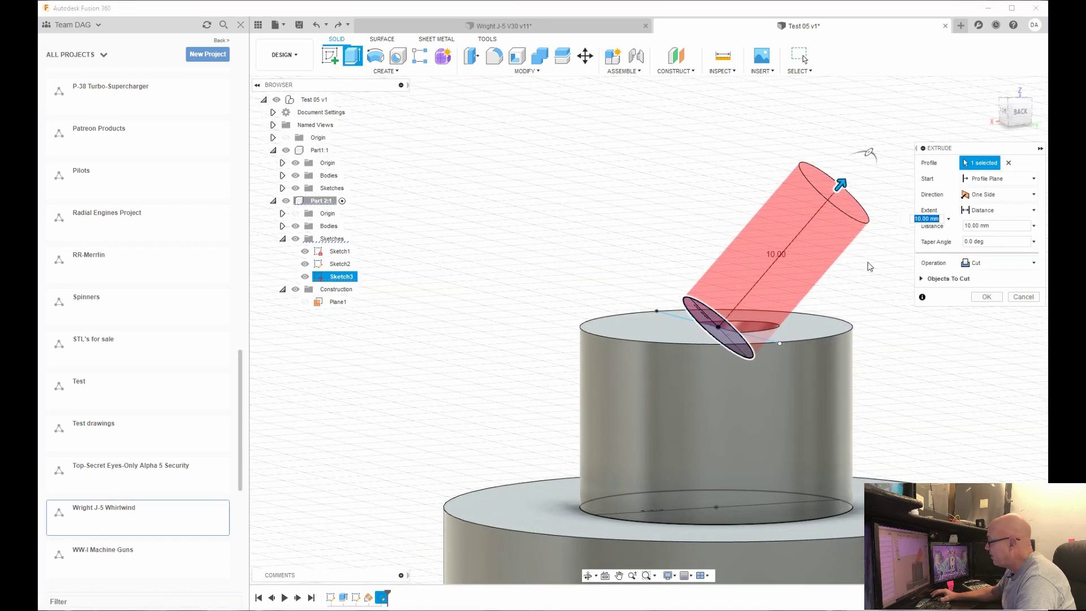
pyautogui.click(991, 195)
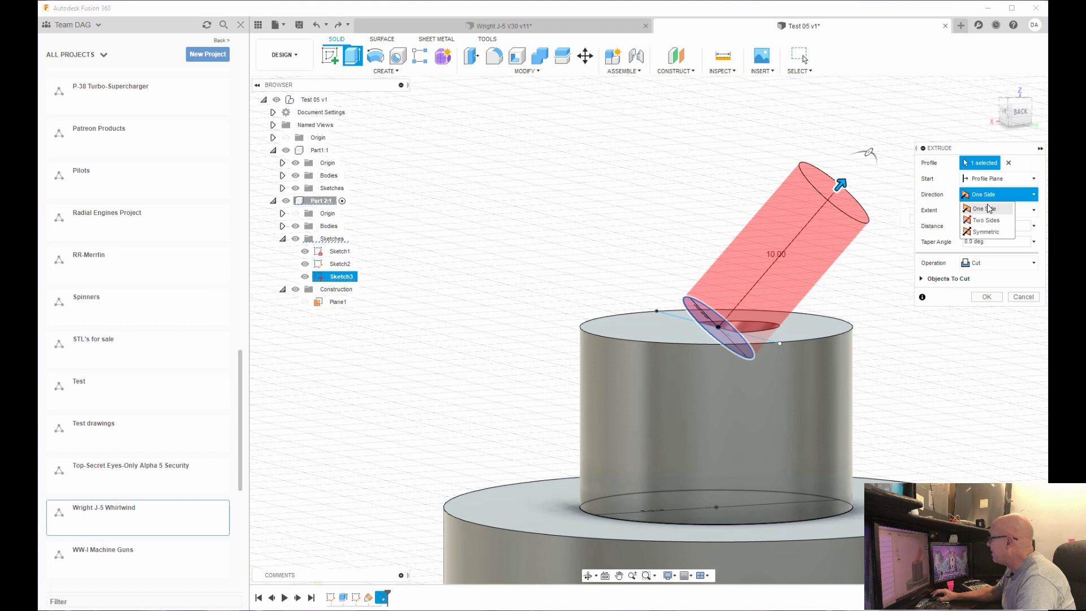
pyautogui.click(988, 222)
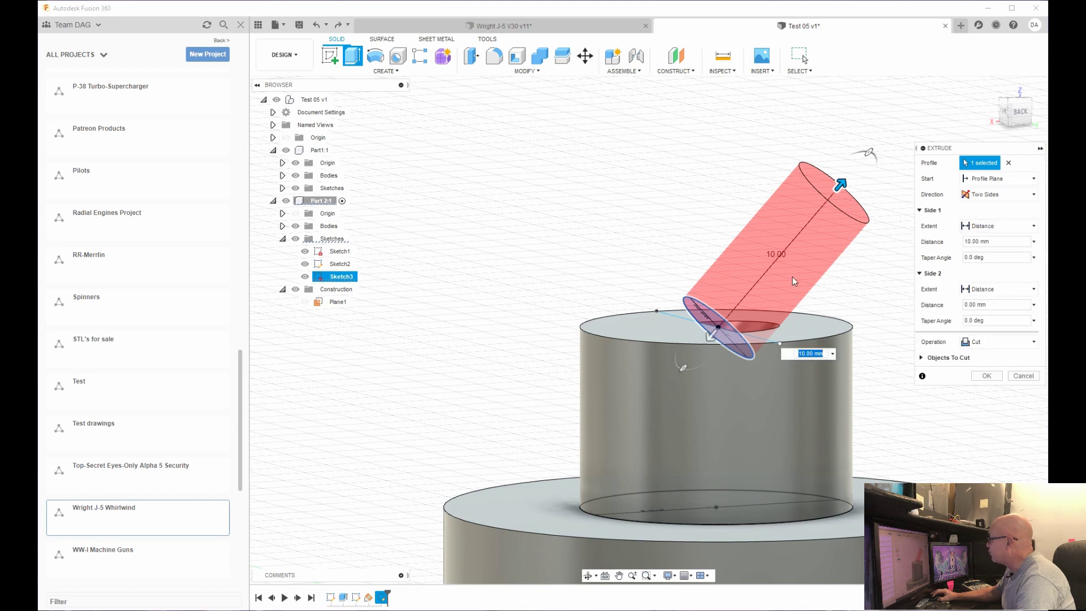
pyautogui.moveTo(707, 339); pyautogui.dragTo(677, 365)
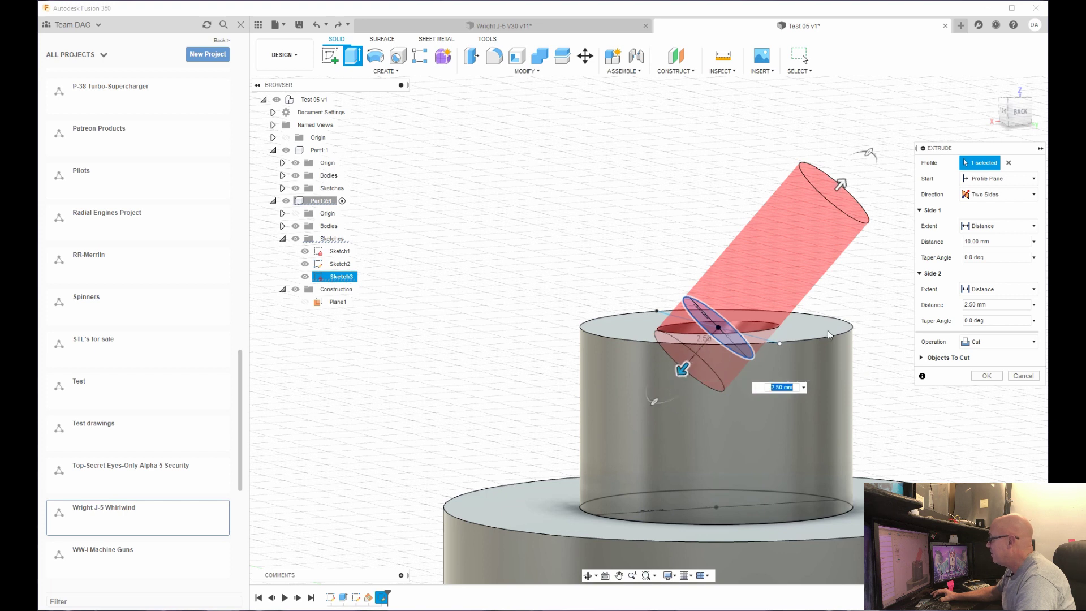
pyautogui.click(986, 342)
pyautogui.click(980, 356)
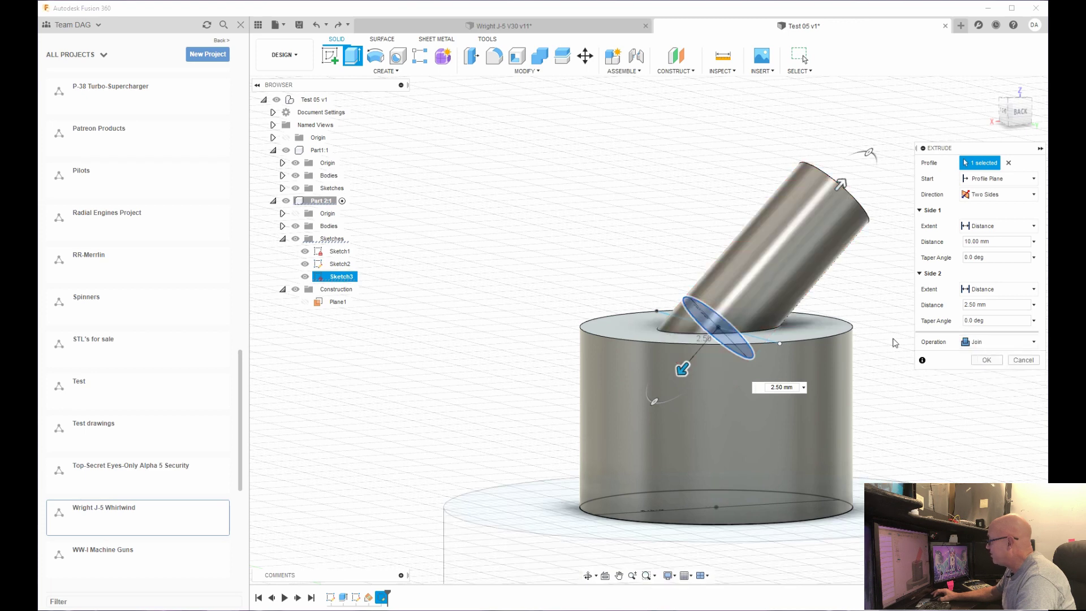
# Adjust the view slightly and switch to the Wright J-5 engine design.
pyautogui.scroll(-3, 625, 298)
pyautogui.keyDown('shift'); pyautogui.moveTo(625, 297); pyautogui.dragTo(614, 300, button='middle'); pyautogui.keyUp('shift')
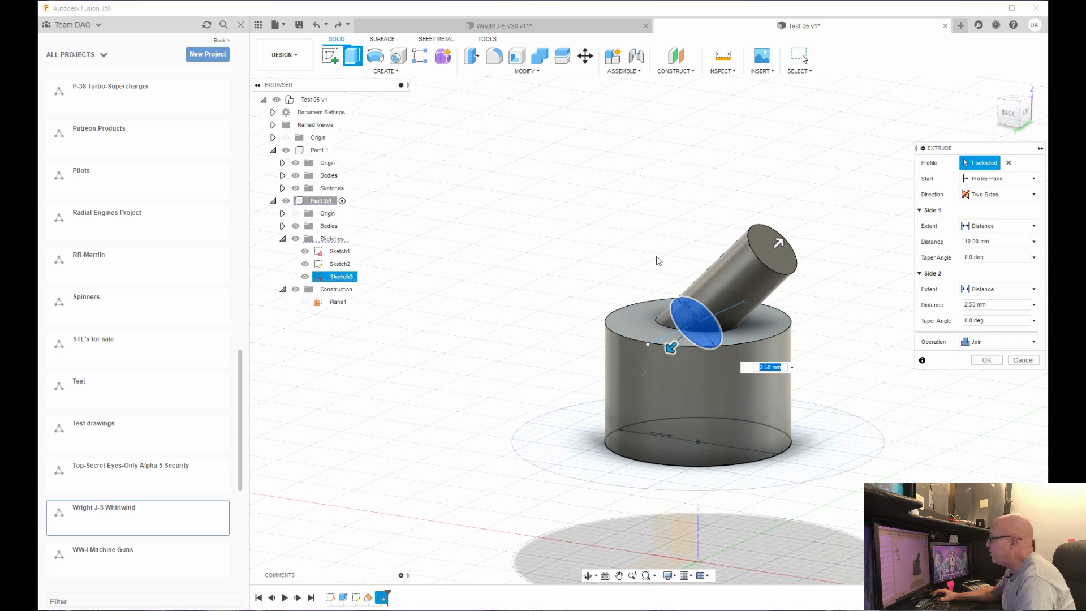
pyautogui.keyDown('shift'); pyautogui.moveTo(658, 245); pyautogui.dragTo(661, 260, button='middle'); pyautogui.keyUp('shift')
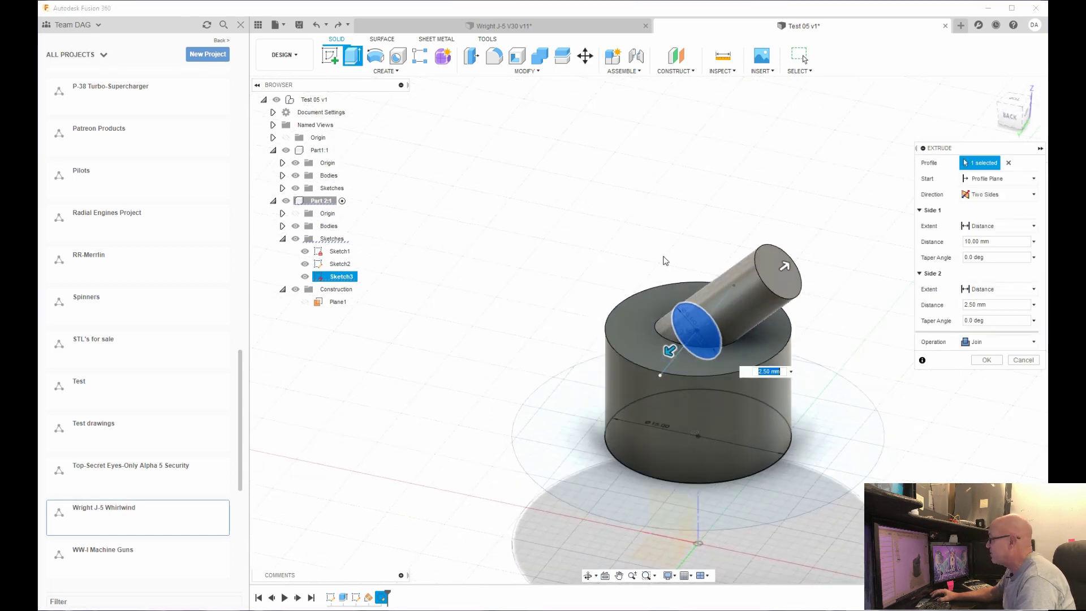
pyautogui.click(546, 26)
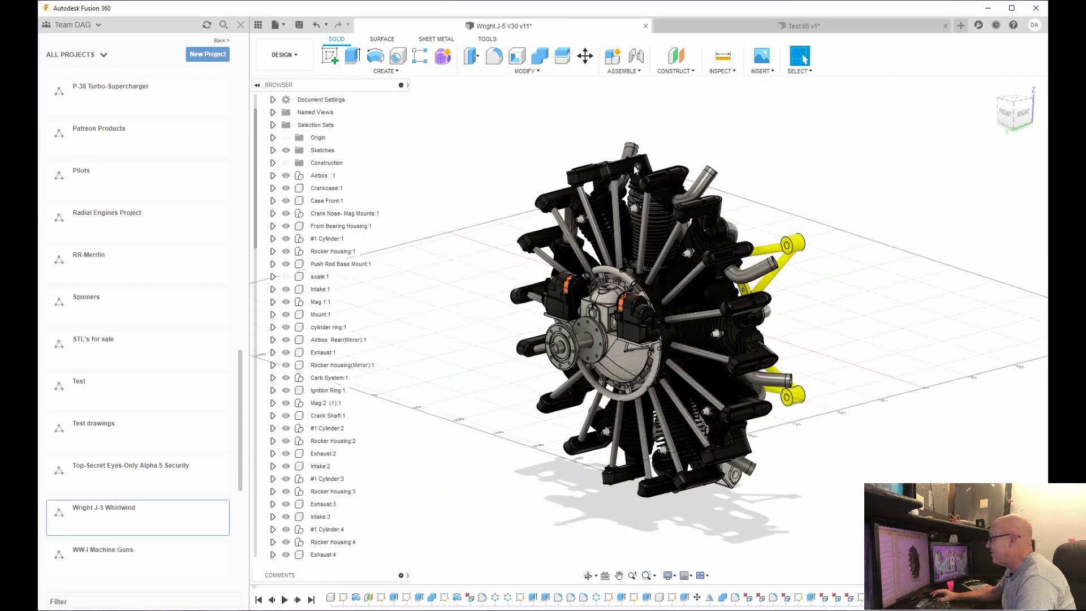
# Return to the Test 05 v1 design, orbit higher, and toggle Part 2:1's visibility off and on.
pyautogui.click(730, 26)
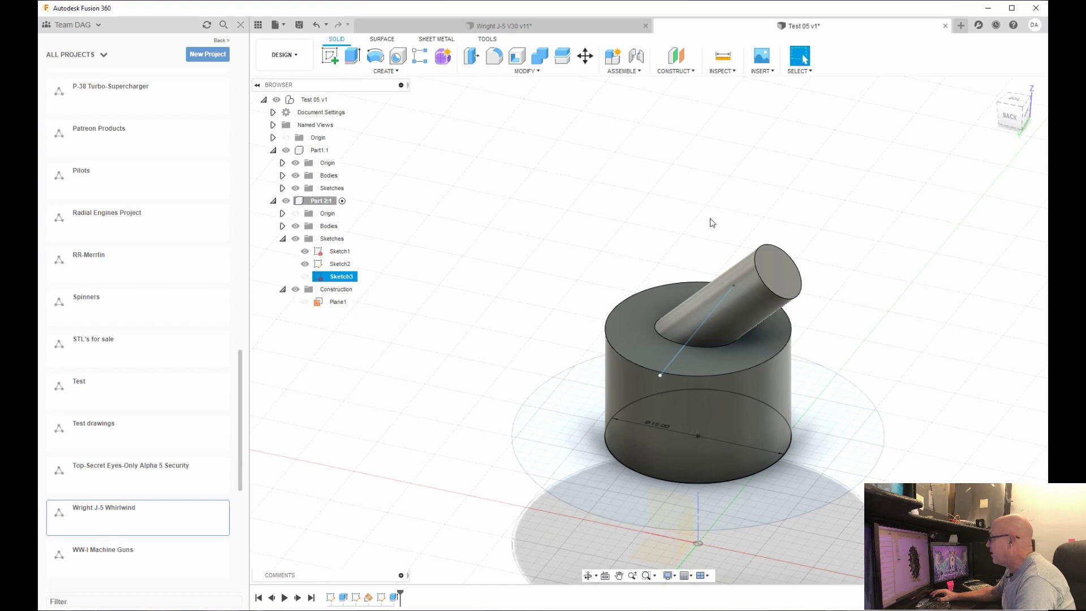
pyautogui.keyDown('shift'); pyautogui.moveTo(721, 202); pyautogui.dragTo(742, 275, button='middle'); pyautogui.keyUp('shift')
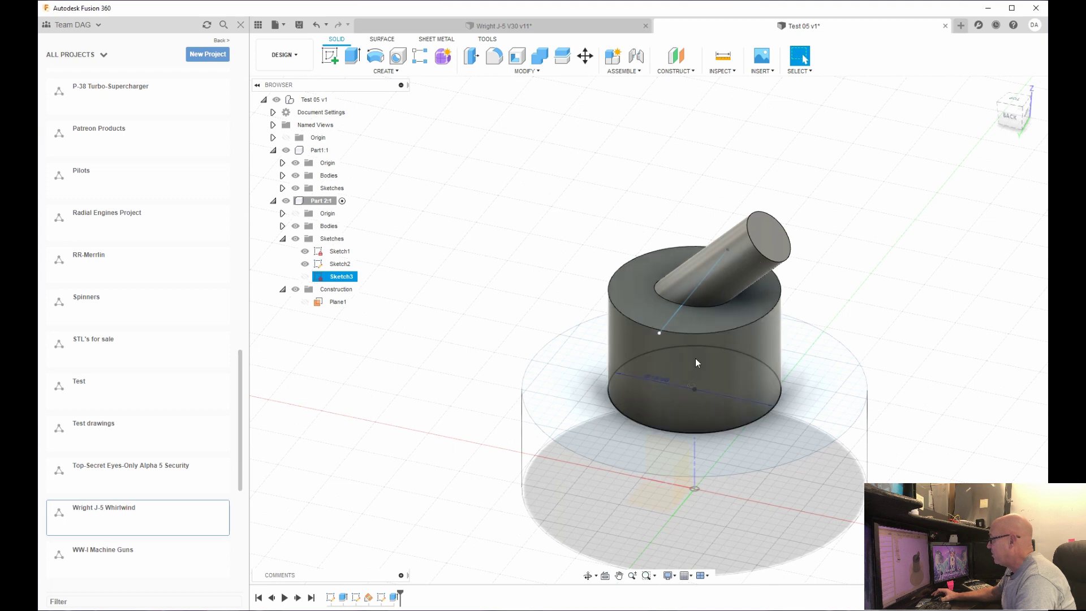
pyautogui.click(286, 200)
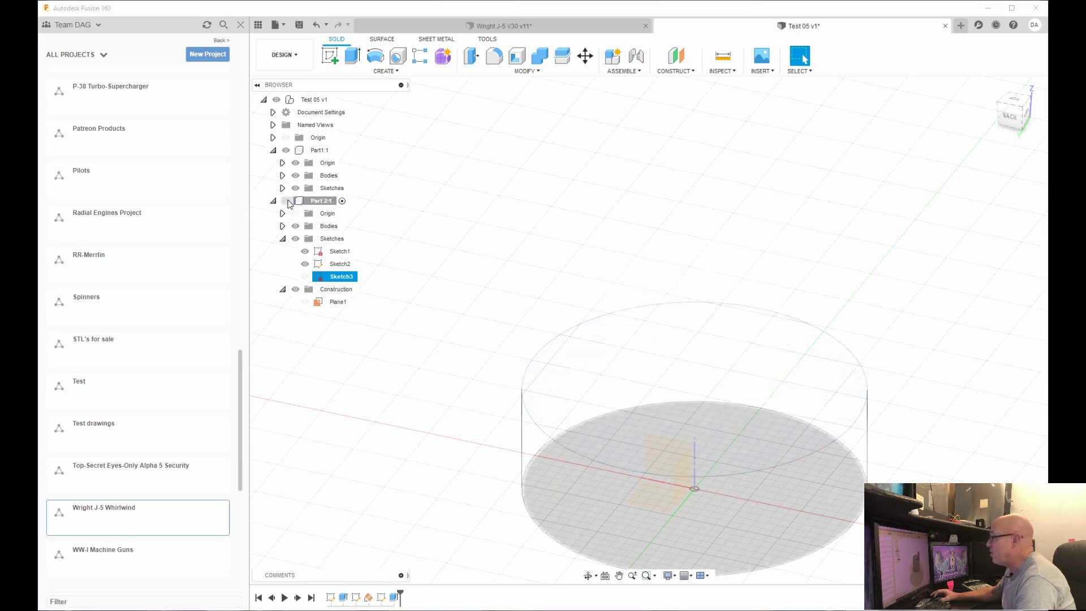
pyautogui.click(285, 200)
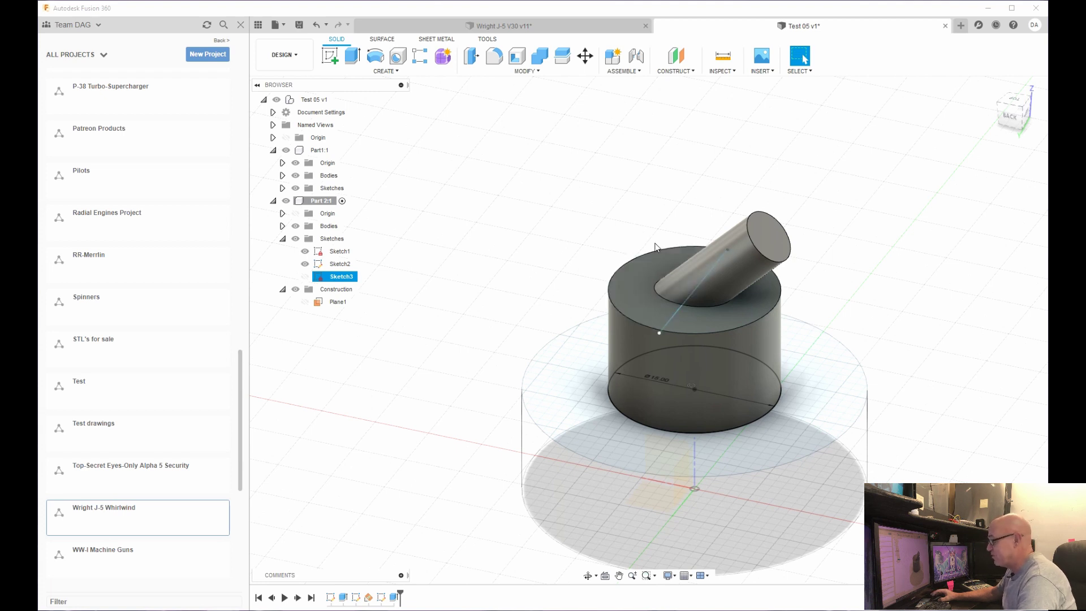
# Undo the angled tube extrusion, Sketch3 and Plane1, finish the sketch, and reframe the view.
pyautogui.press('v')
pyautogui.hotkey('ctrl', 'z')
pyautogui.hotkey('ctrl', 'z')
pyautogui.hotkey('ctrl', 'z')
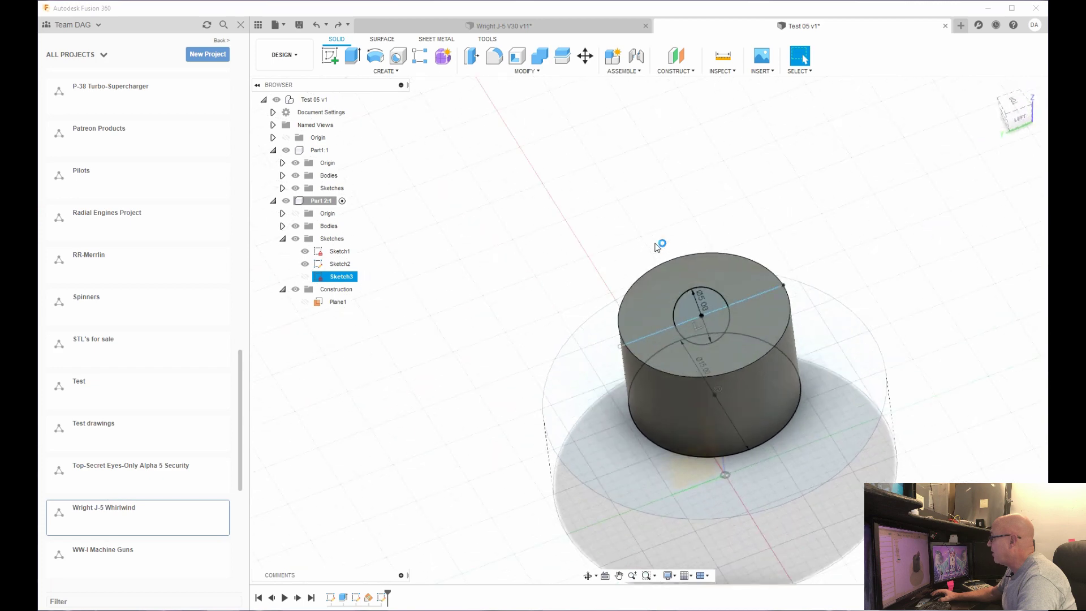
pyautogui.hotkey('ctrl', 'z')
pyautogui.hotkey('ctrl', 'z')
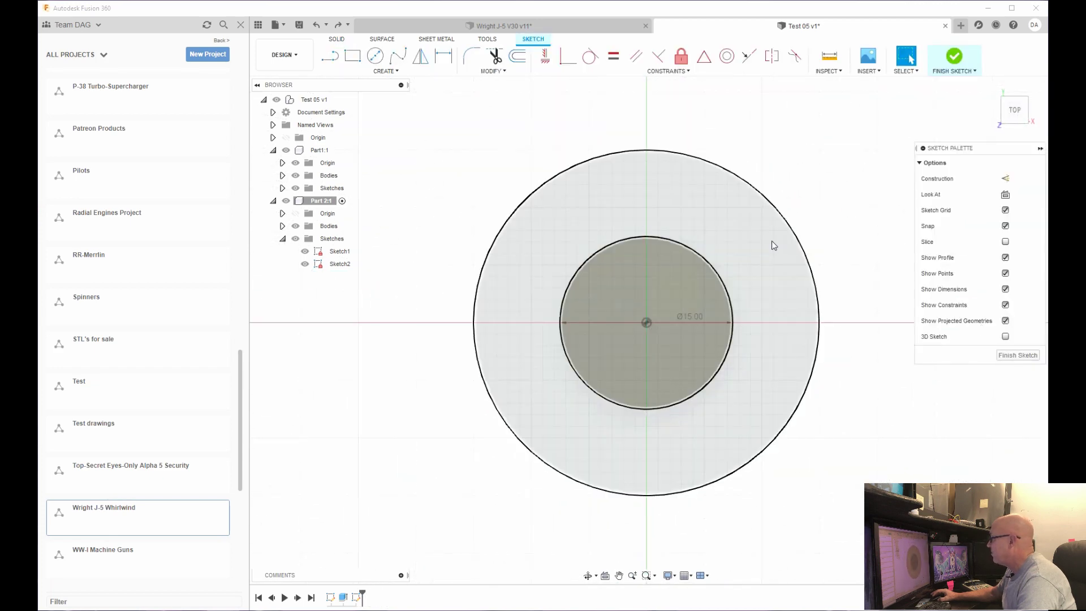
pyautogui.click(1004, 357)
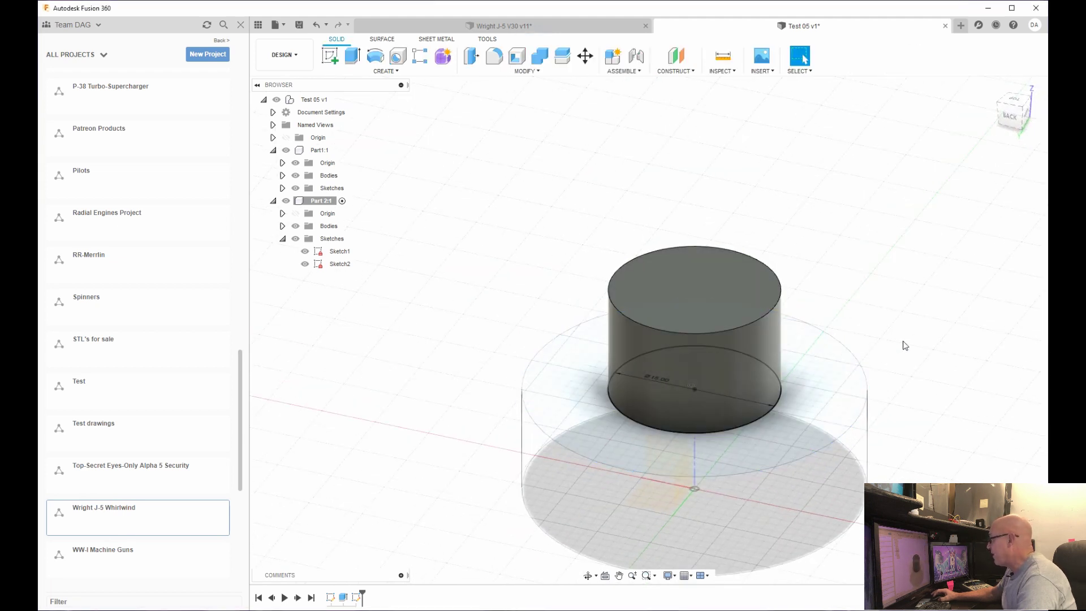
pyautogui.moveTo(756, 391); pyautogui.dragTo(728, 351, button='middle')
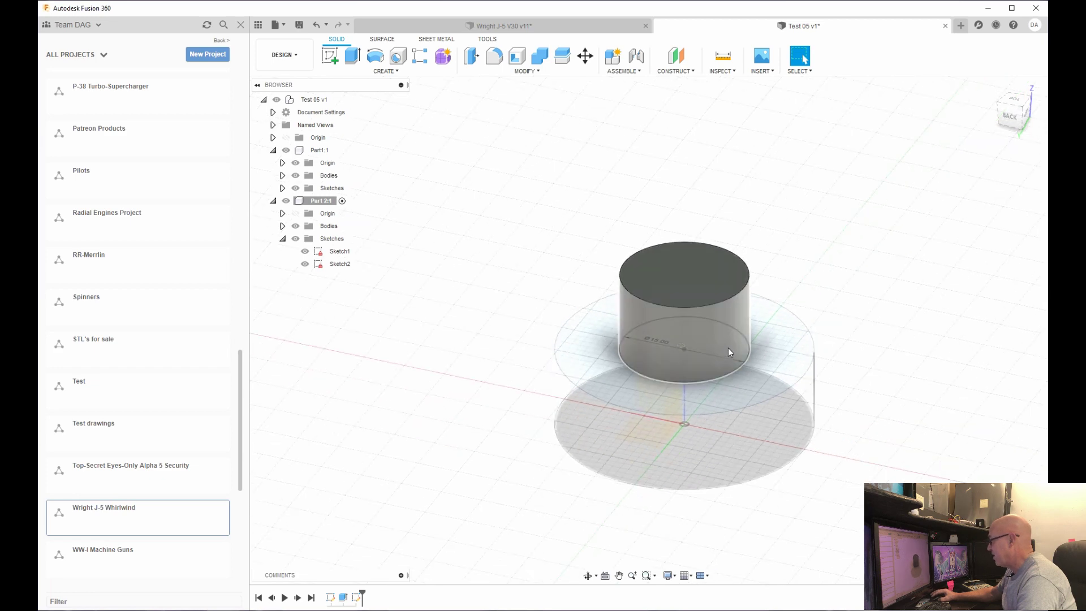
pyautogui.scroll(-2, 594, 254)
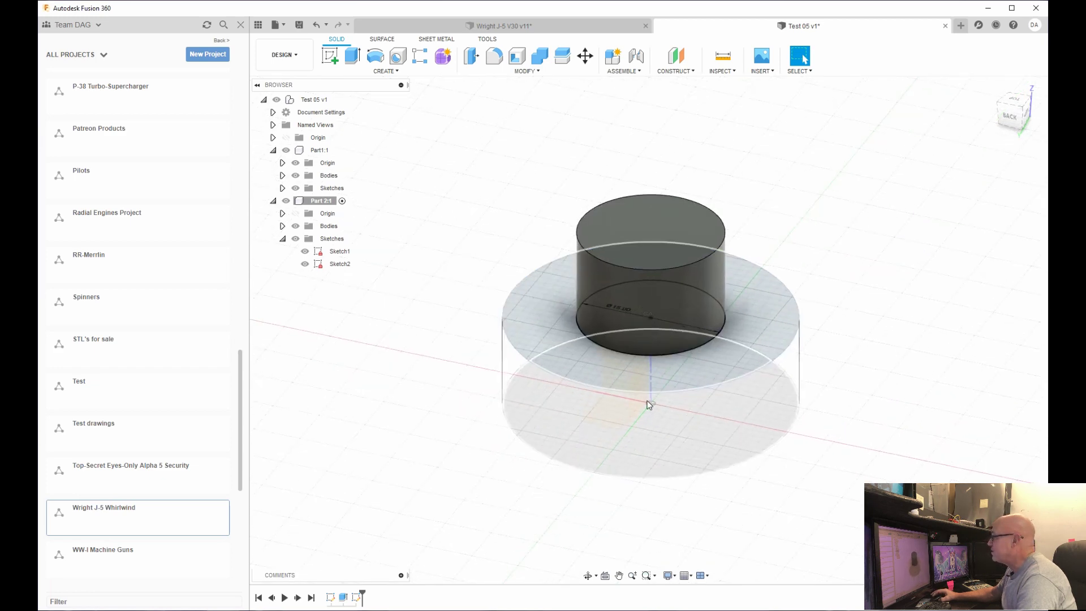
pyautogui.scroll(1, 647, 402)
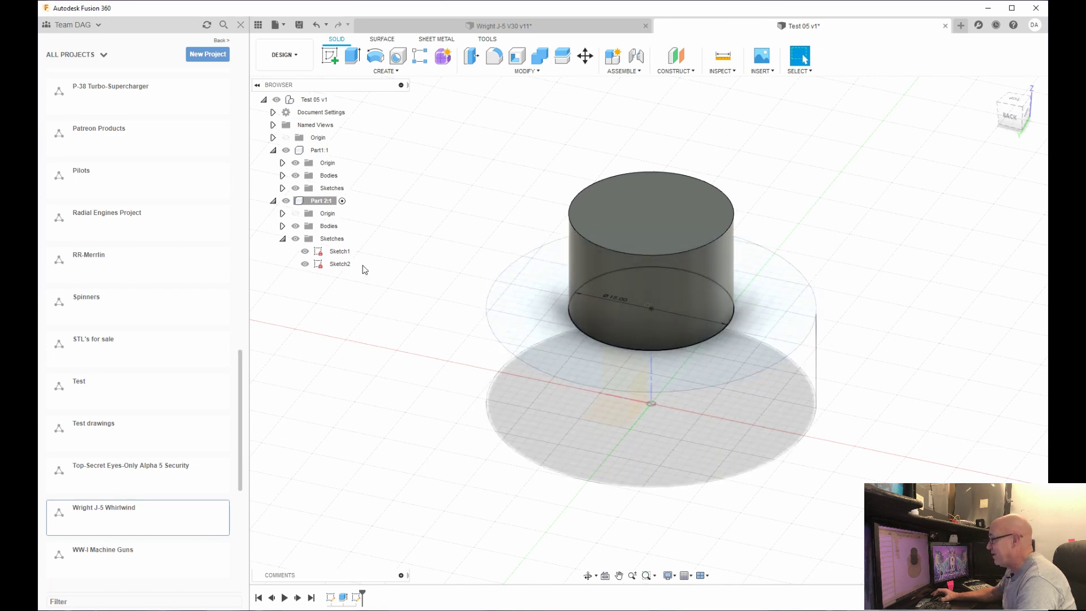
# Show Part 2:1's origin, keep Part 2:1 active, hide Part1:1, and orbit to a low side view.
pyautogui.click(296, 215)
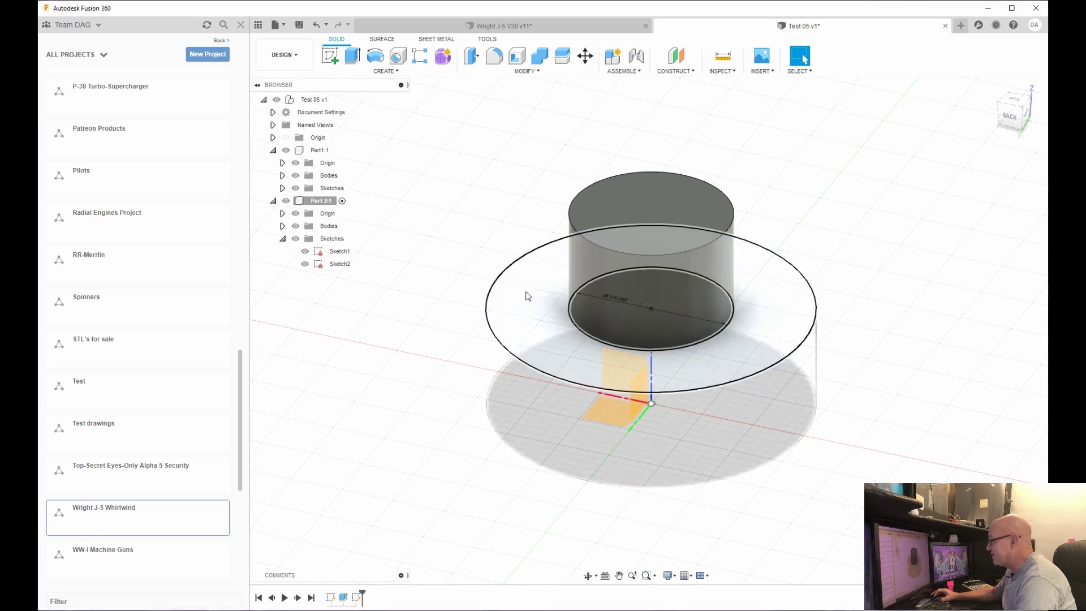
pyautogui.click(322, 150)
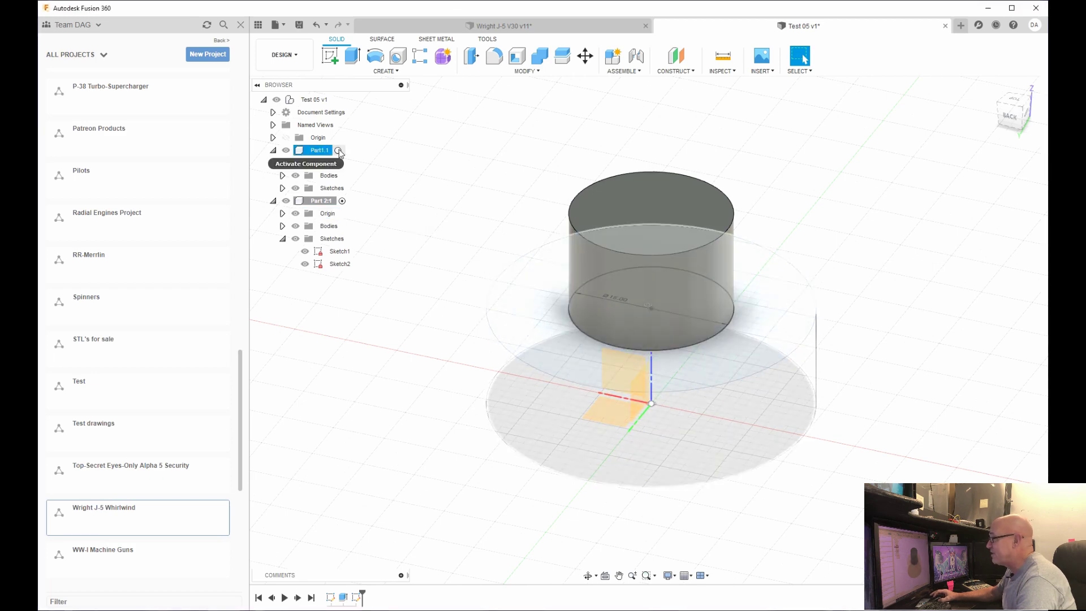
pyautogui.click(339, 151)
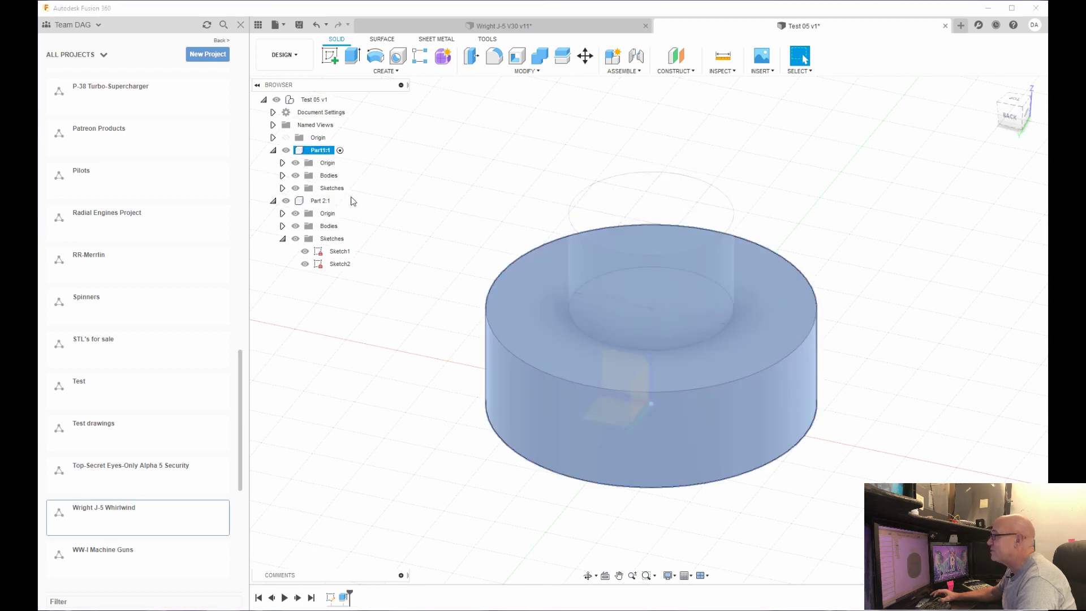
pyautogui.click(340, 201)
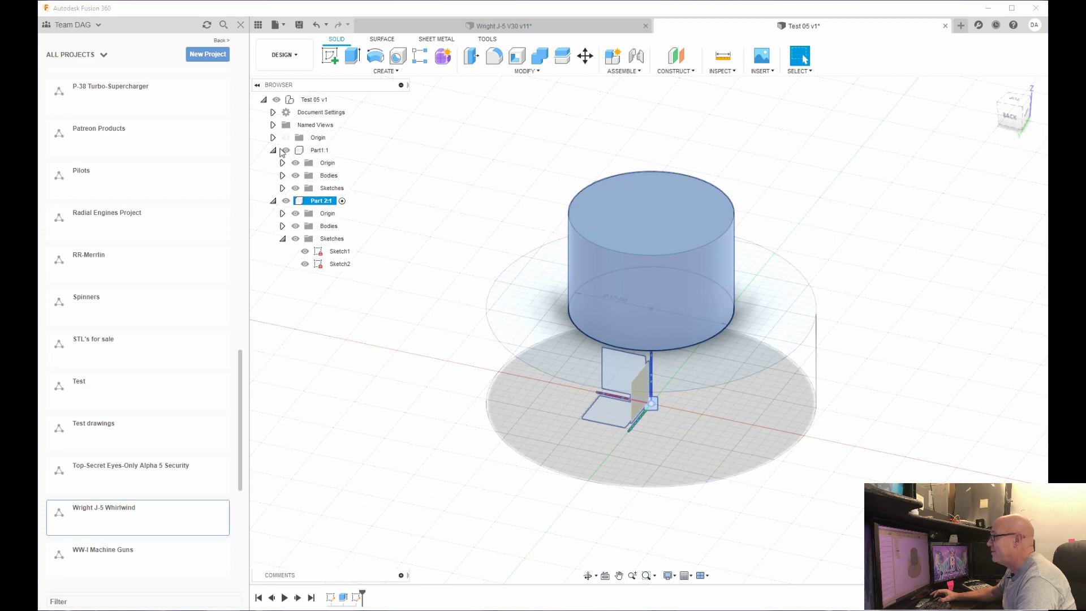
pyautogui.click(285, 151)
pyautogui.click(492, 231)
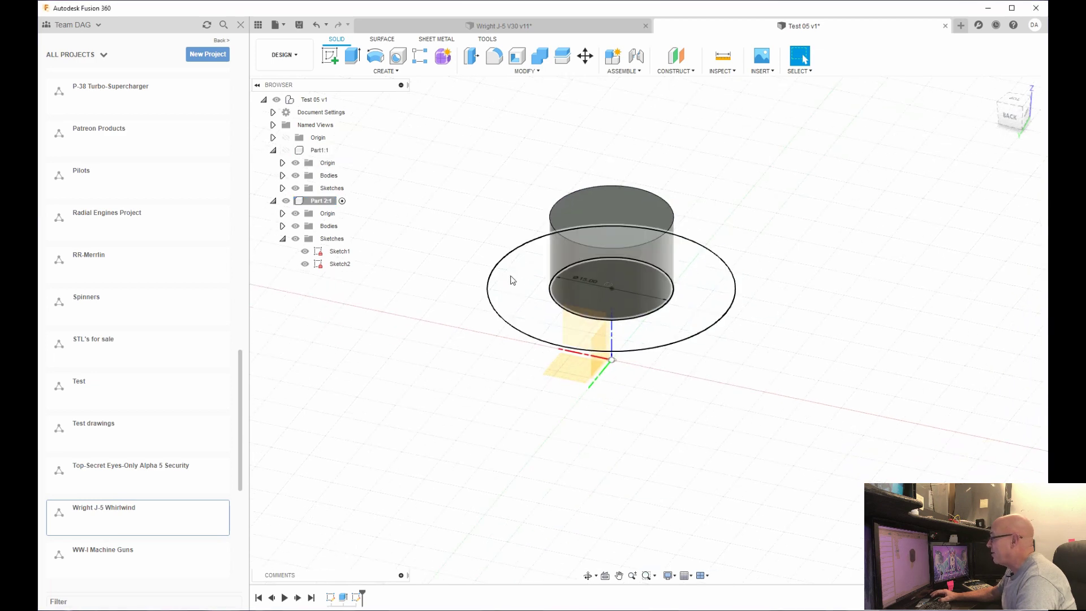
pyautogui.keyDown('shift'); pyautogui.moveTo(512, 280); pyautogui.dragTo(486, 246, button='middle'); pyautogui.keyUp('shift')
pyautogui.press('Escape')
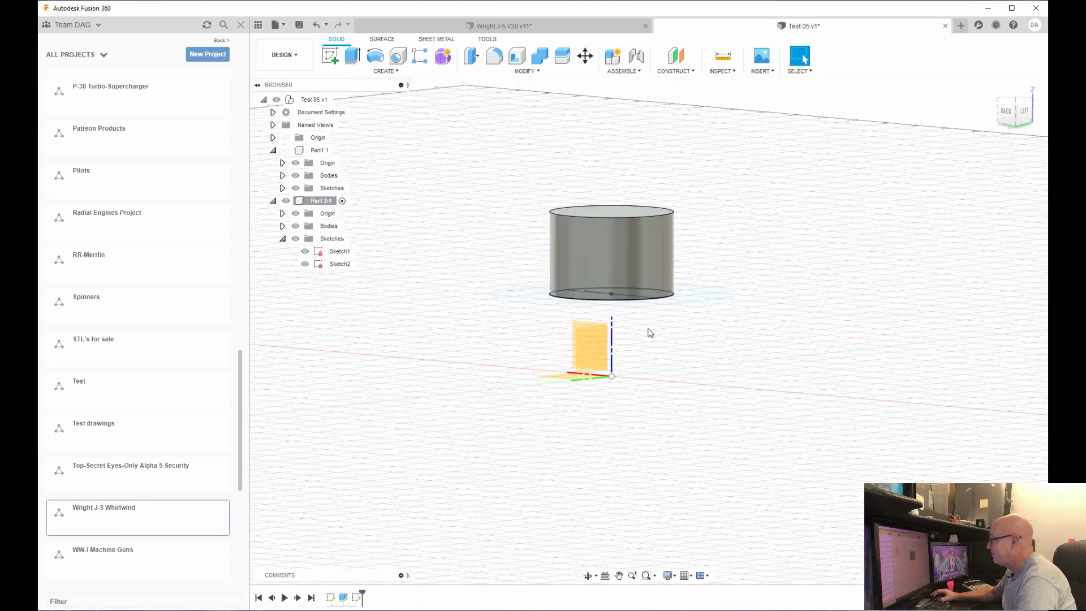
# Start a new sketch on the vertical origin plane.
pyautogui.rightClick(588, 349)
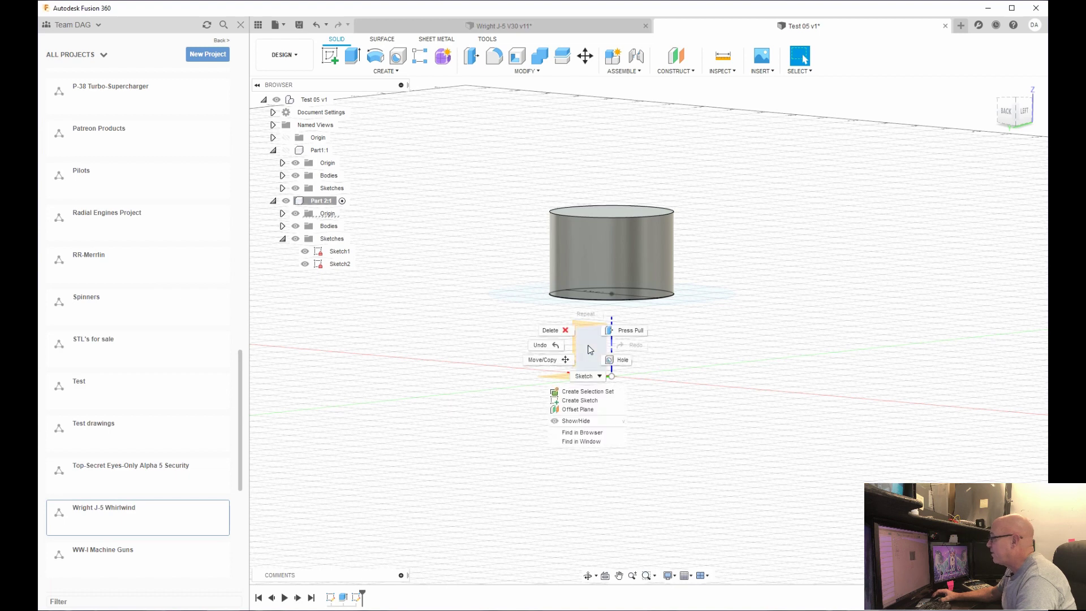
pyautogui.click(588, 400)
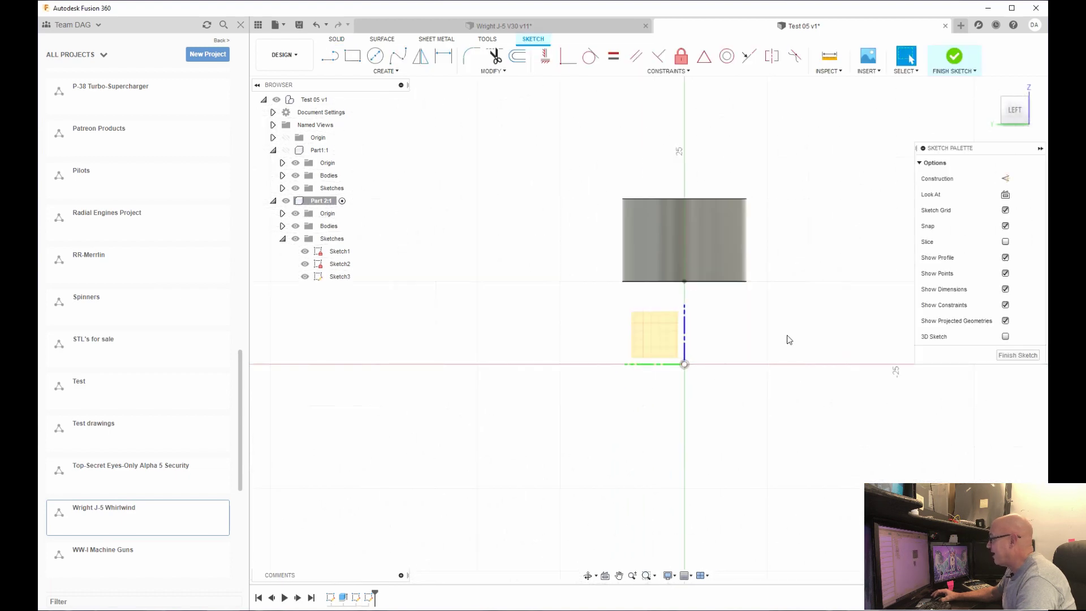
pyautogui.scroll(3, 660, 207)
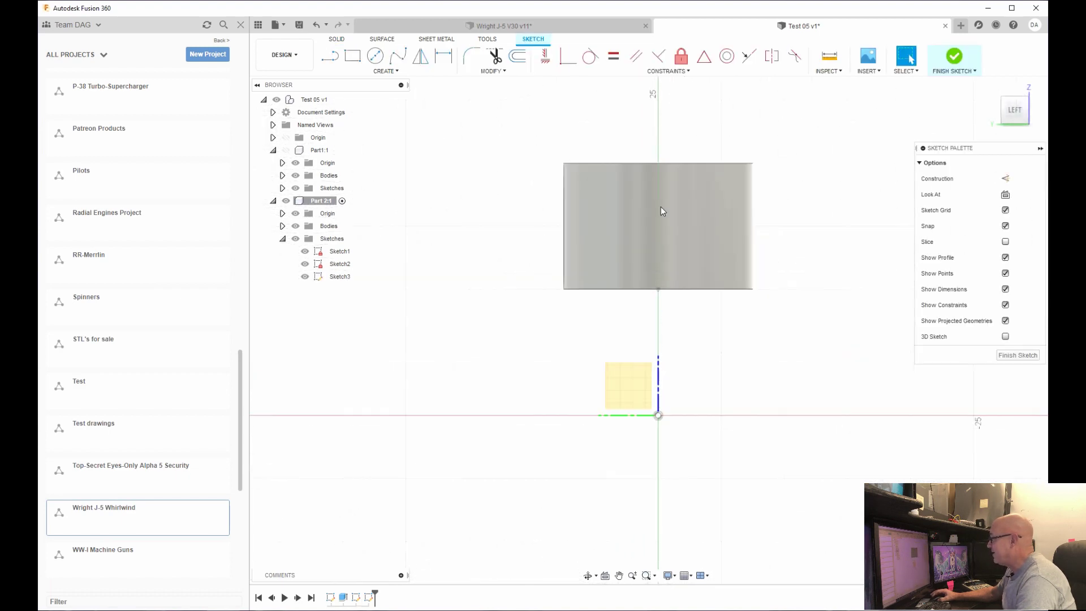
# Draw a 2.5 mm diameter circle centred on the vertical axis, correcting the initial 10 mm entry.
pyautogui.press('s')
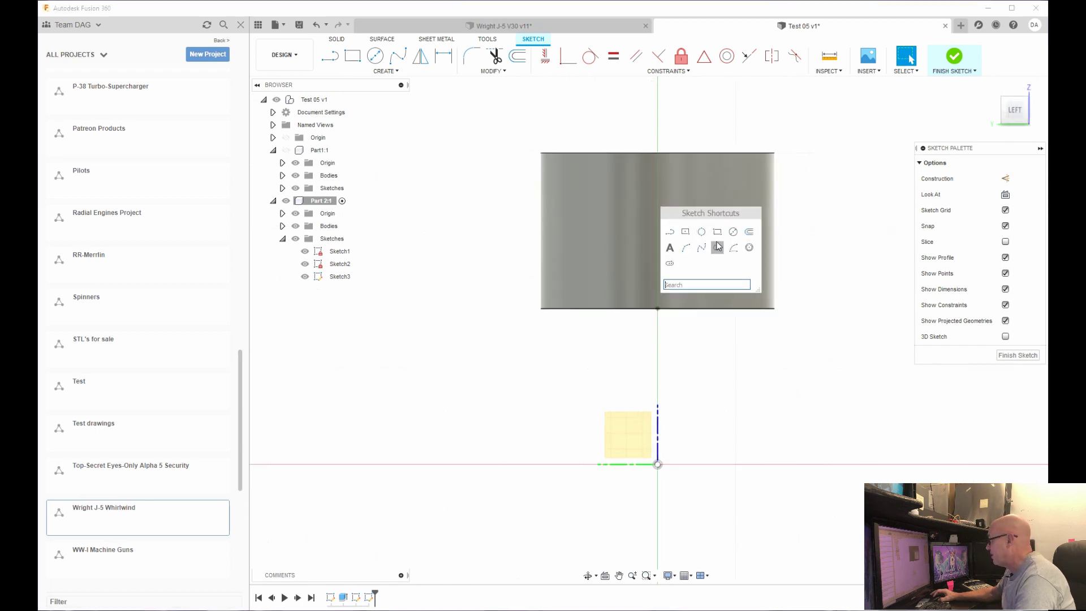
pyautogui.click(733, 233)
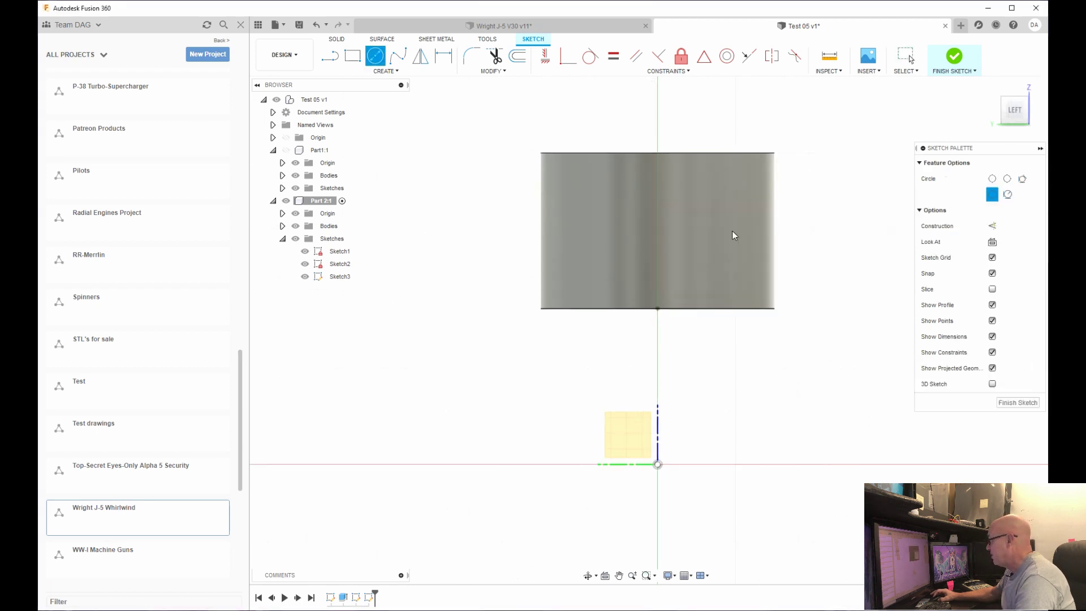
pyautogui.click(657, 232)
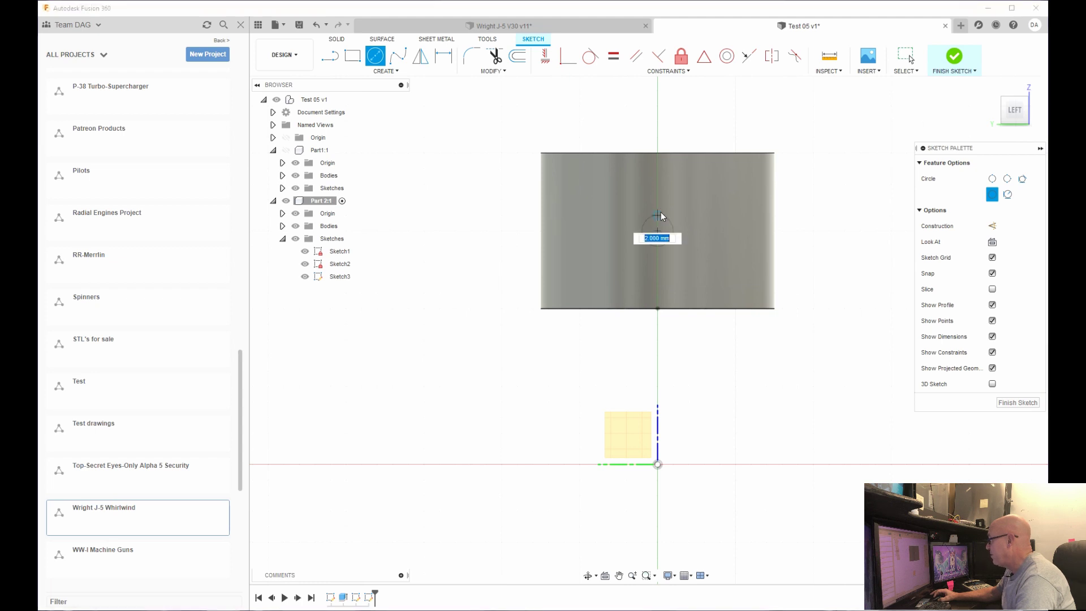
pyautogui.write('10')
pyautogui.press('Tab')
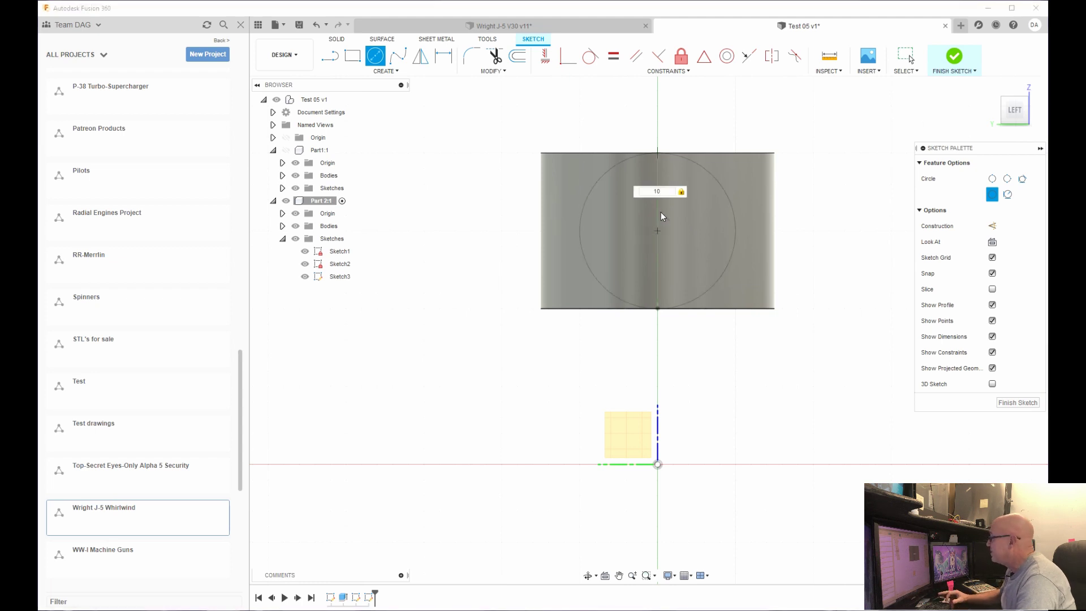
pyautogui.press('BackSpace')
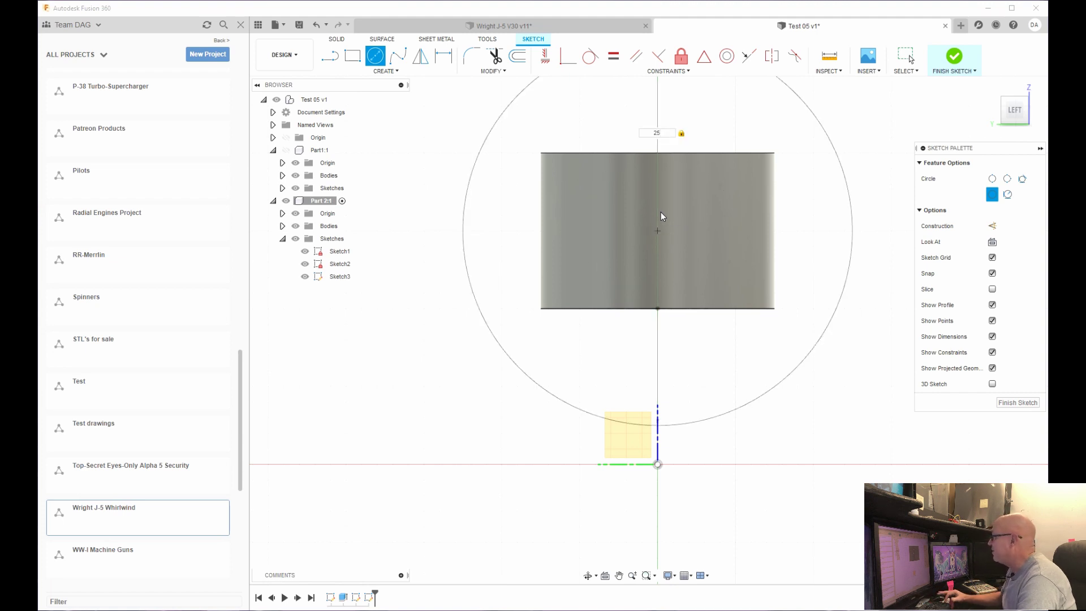
pyautogui.press('BackSpace')
pyautogui.press('BackSpace')
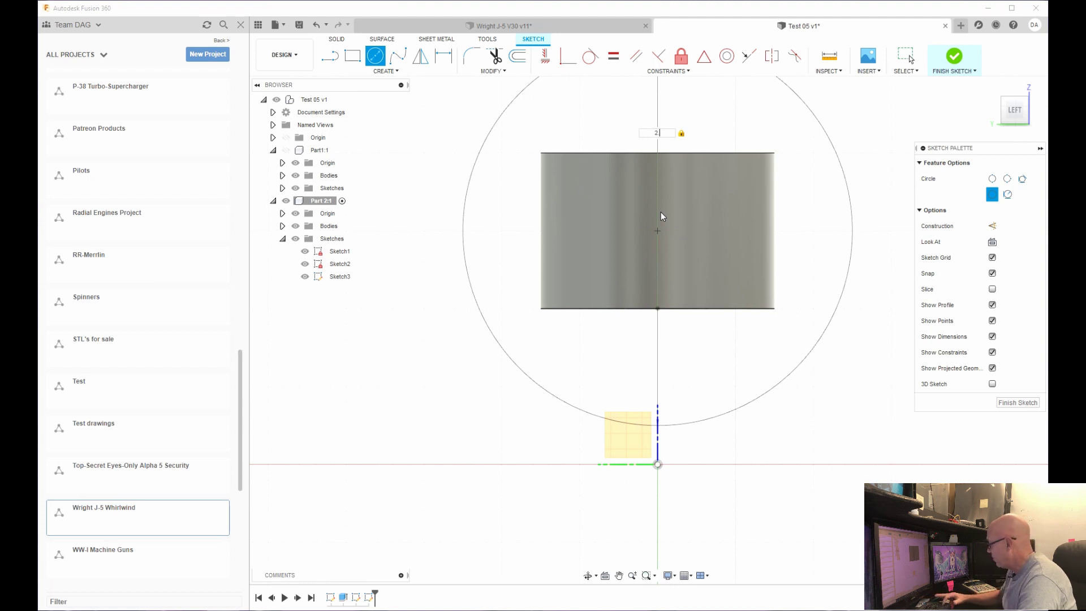
pyautogui.write('2.5')
pyautogui.press('Return')
pyautogui.press('Escape')
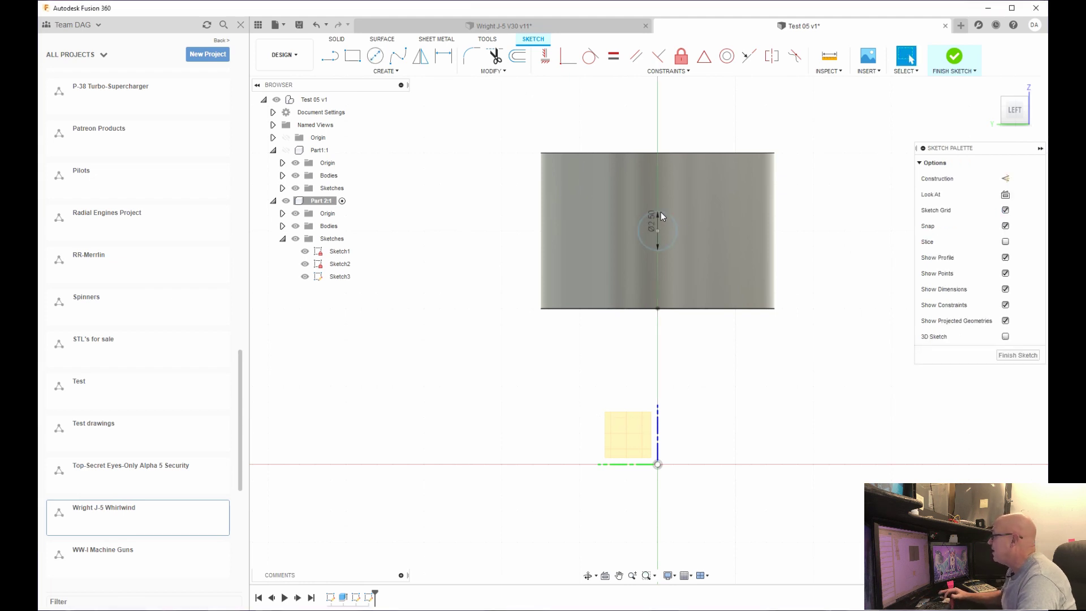
pyautogui.keyDown('shift'); pyautogui.moveTo(660, 212); pyautogui.dragTo(655, 242, button='middle'); pyautogui.keyUp('shift')
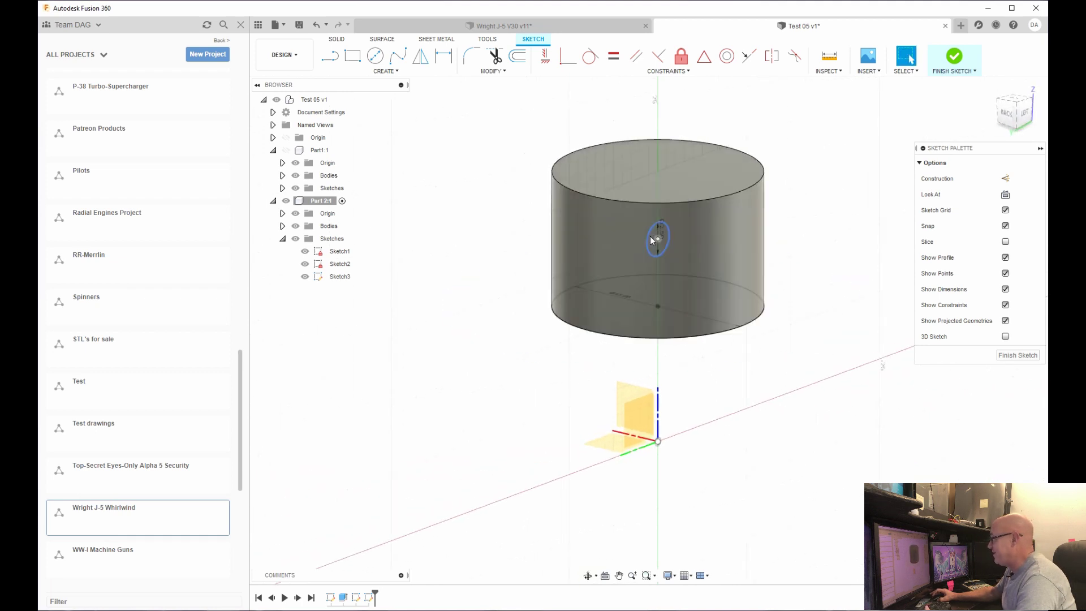
# Try extruding the small circle 15 mm as a tube joined to the cylinder.
pyautogui.click(283, 226)
pyautogui.click(304, 239)
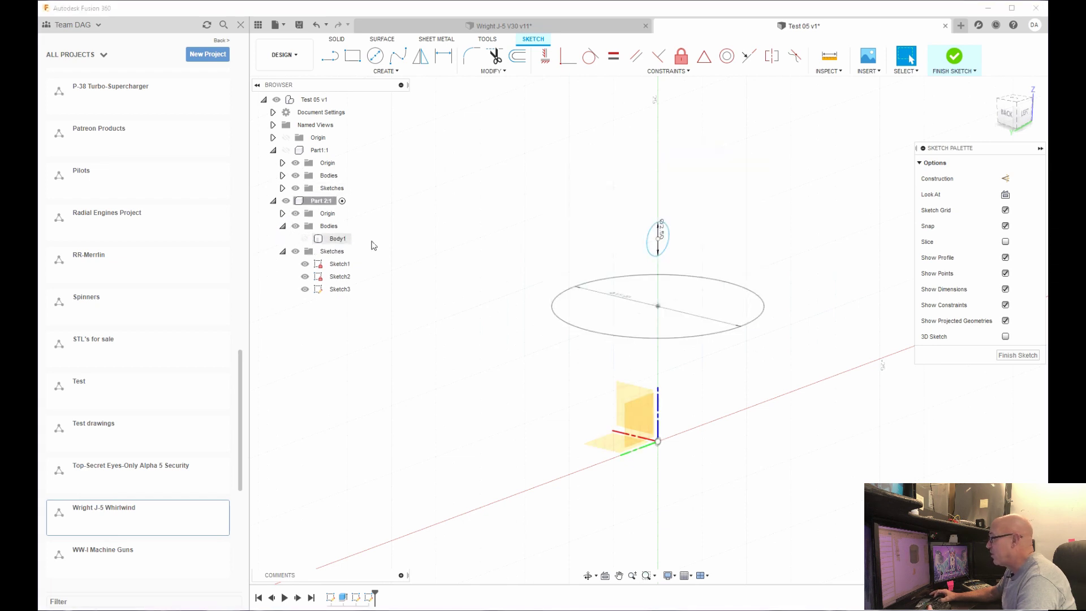
pyautogui.click(655, 242)
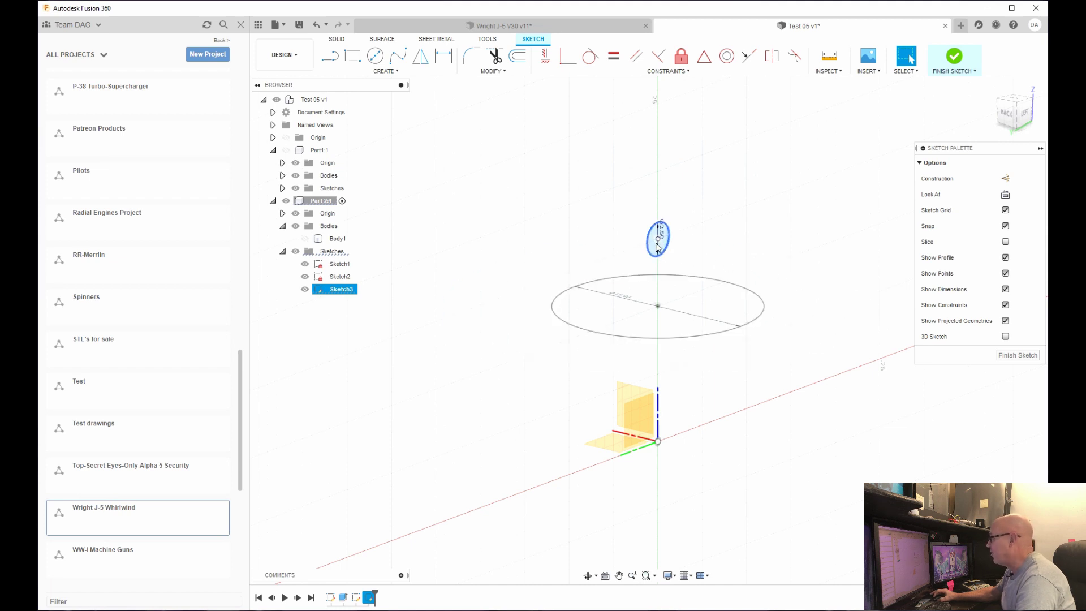
pyautogui.press('e')
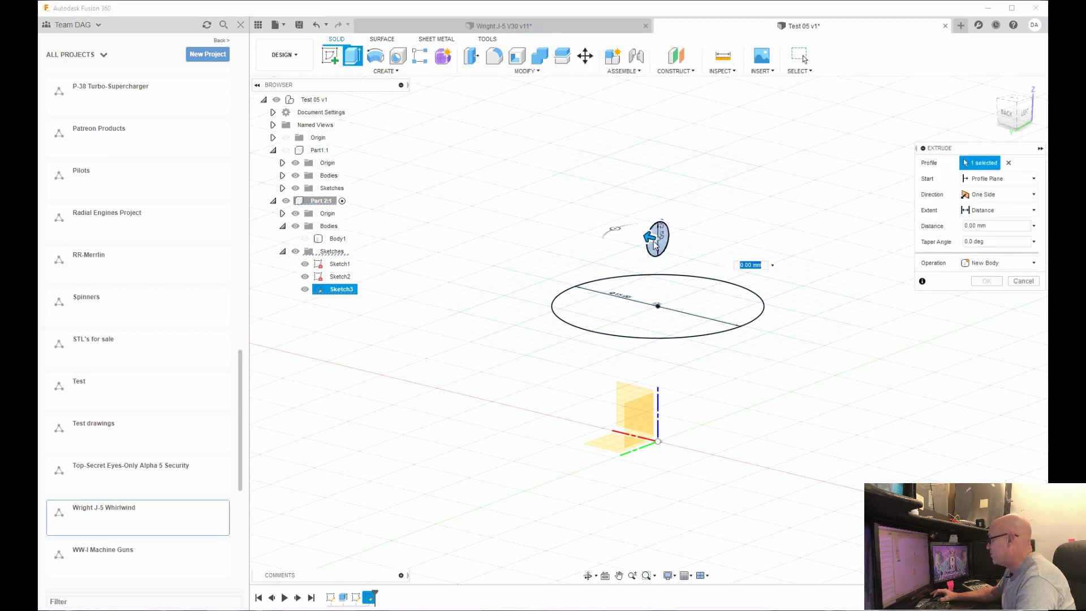
pyautogui.moveTo(655, 245); pyautogui.dragTo(690, 277)
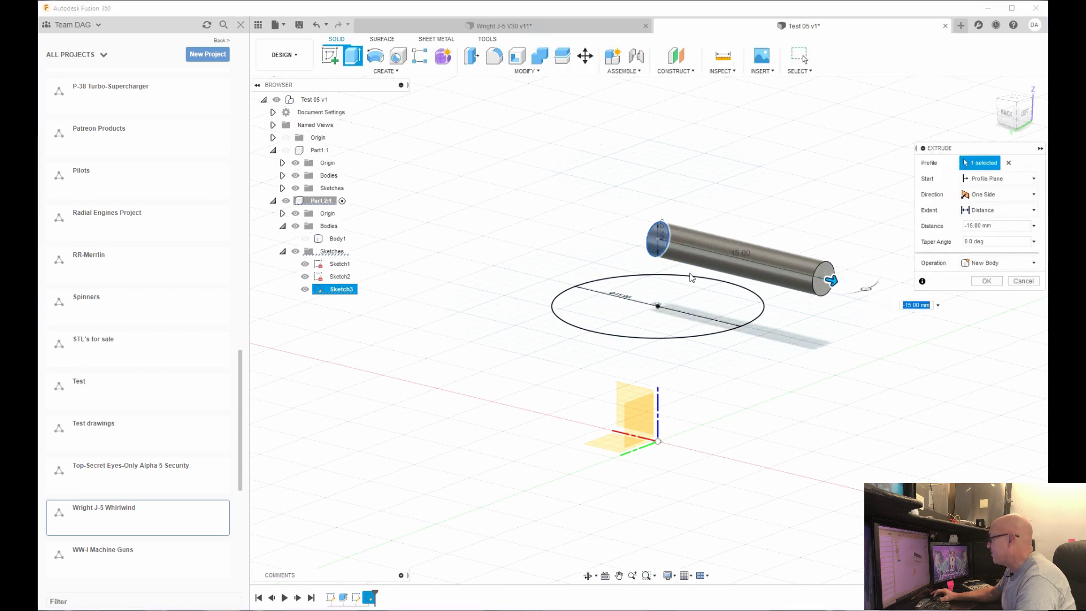
pyautogui.click(305, 238)
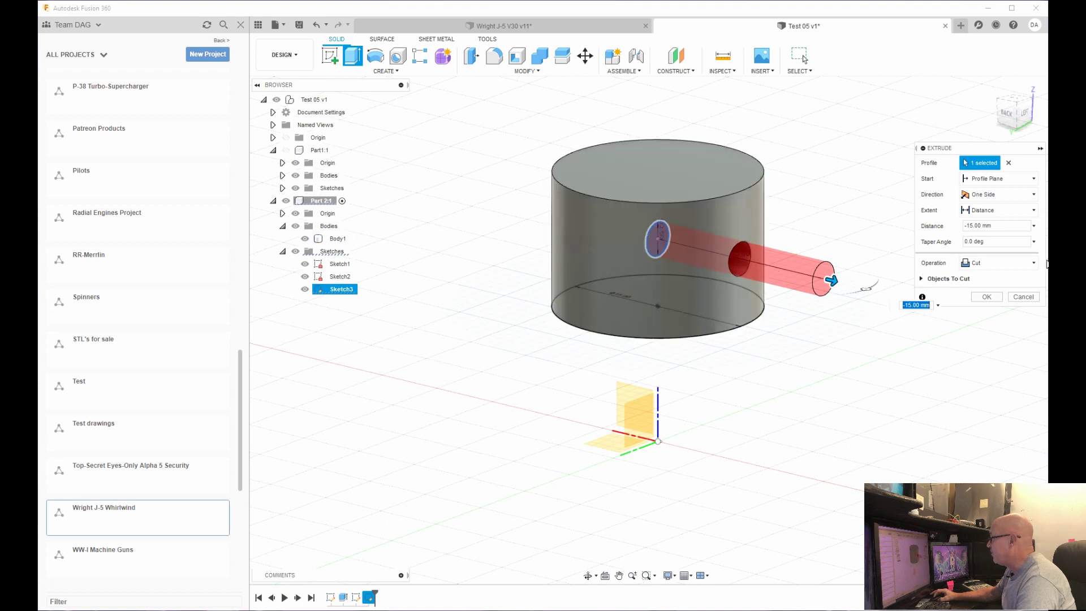
pyautogui.click(987, 264)
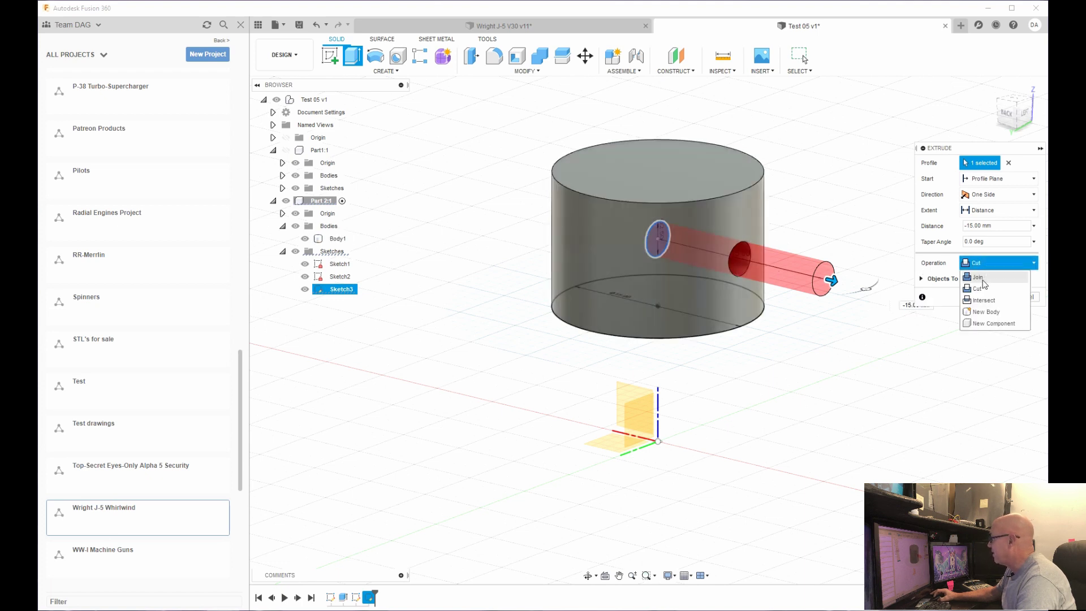
pyautogui.click(983, 278)
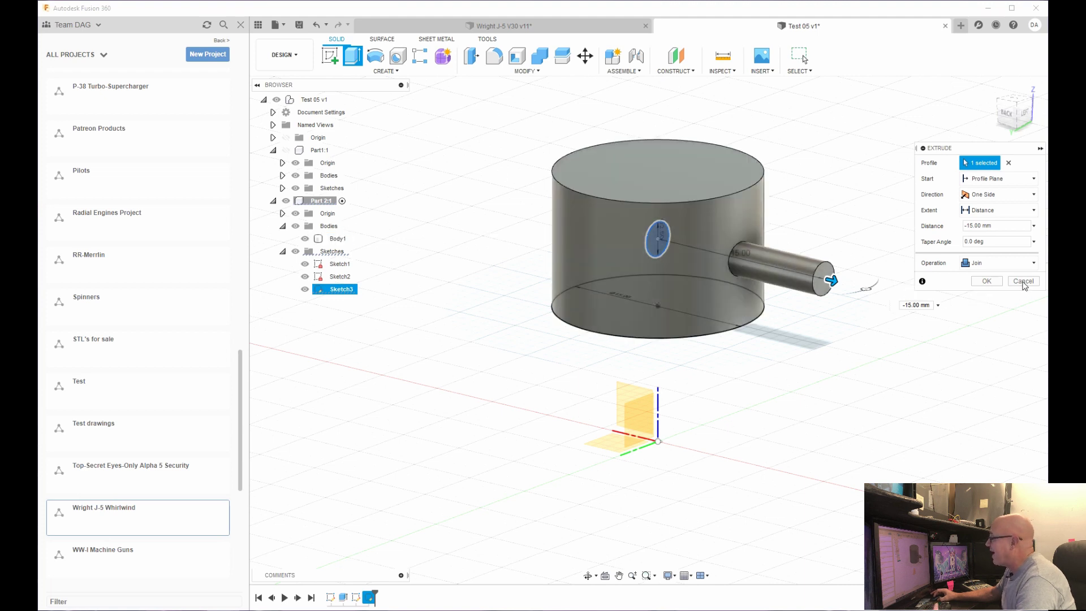
# Cancel the tube extrusion and undo until Sketch3 is removed.
pyautogui.click(1023, 281)
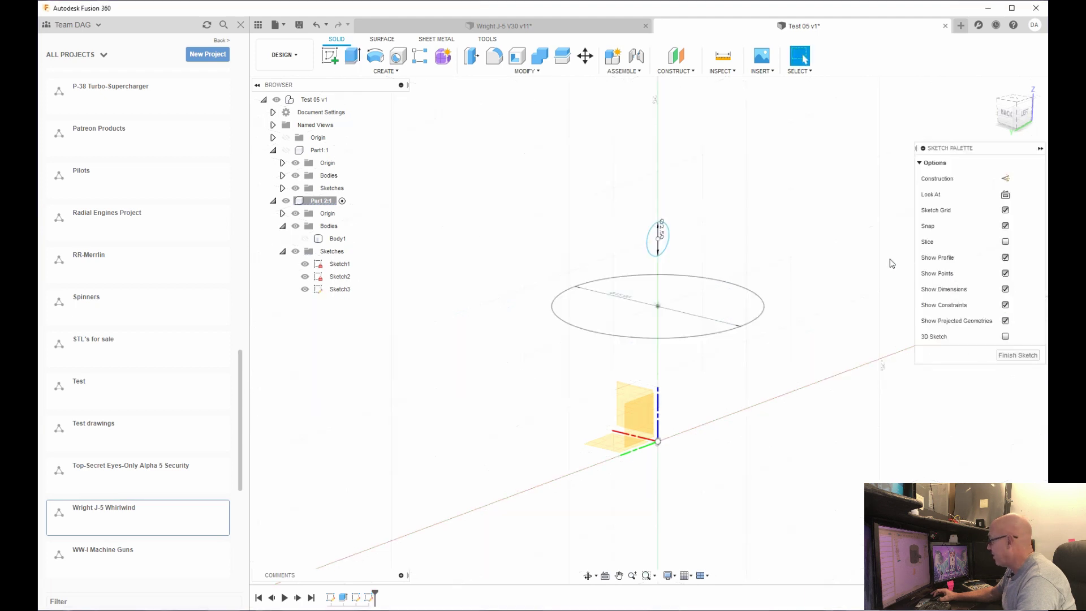
pyautogui.hotkey('ctrl', 'z')
pyautogui.hotkey('ctrl', 'z')
pyautogui.hotkey('ctrl', 'z')
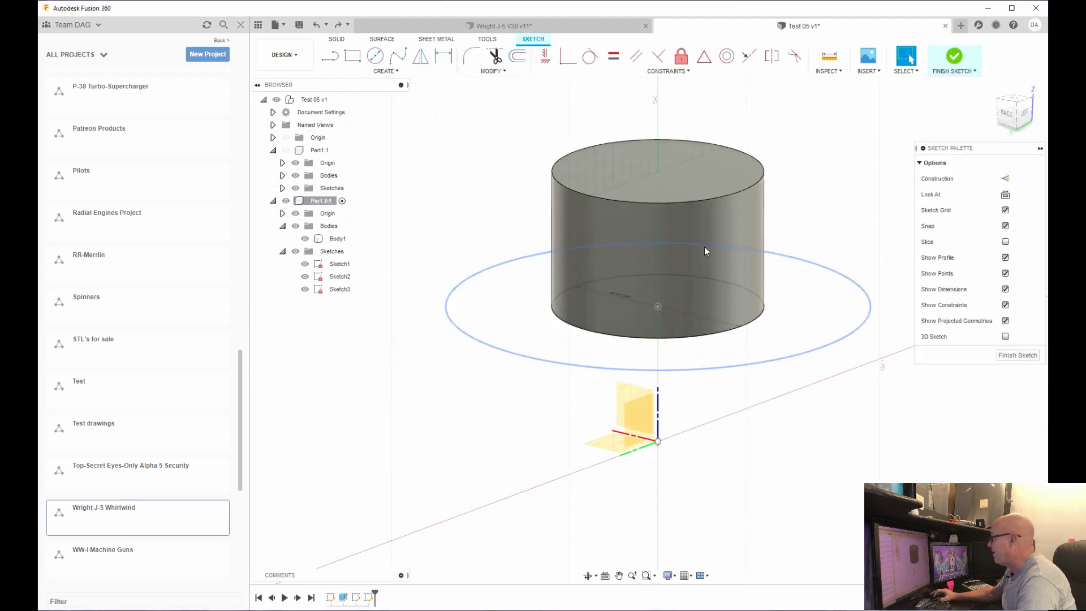
pyautogui.hotkey('ctrl', 'z')
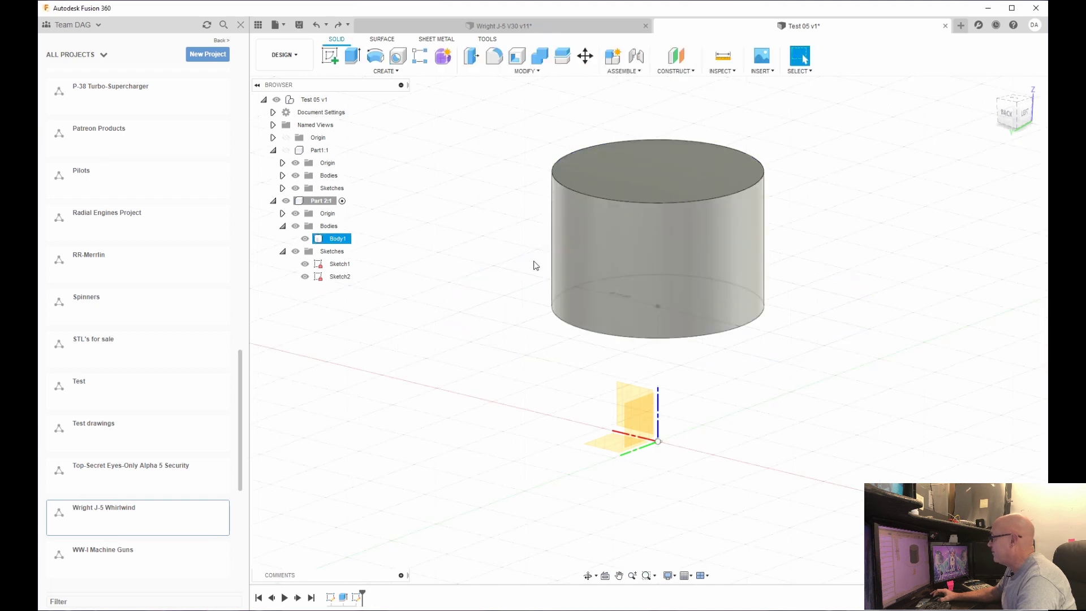
# Create Plane1, an offset construction plane 9 mm from the vertical origin plane.
pyautogui.rightClick(642, 421)
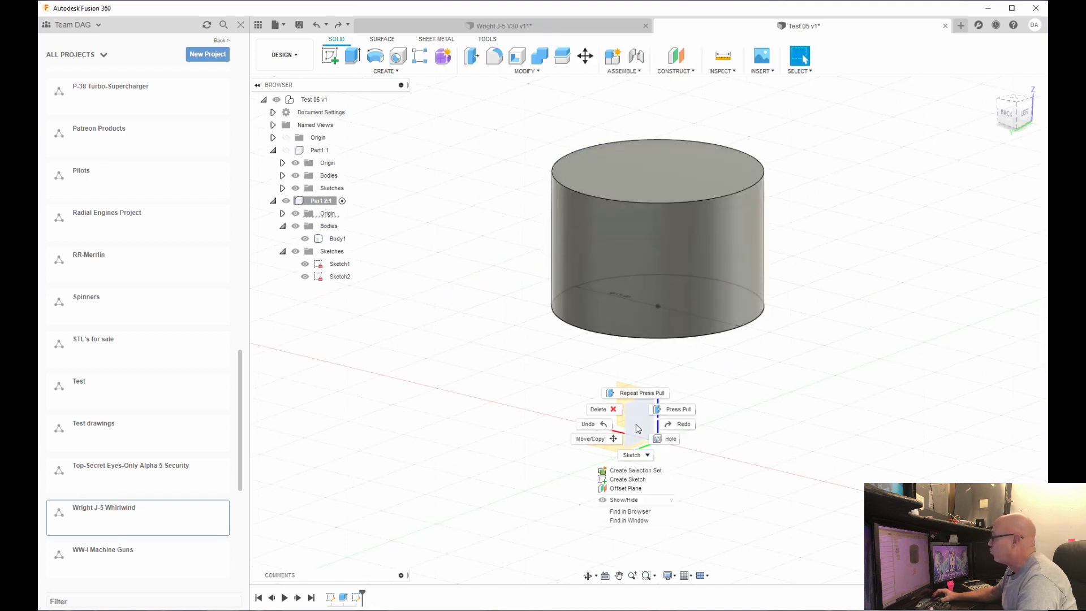
pyautogui.click(628, 490)
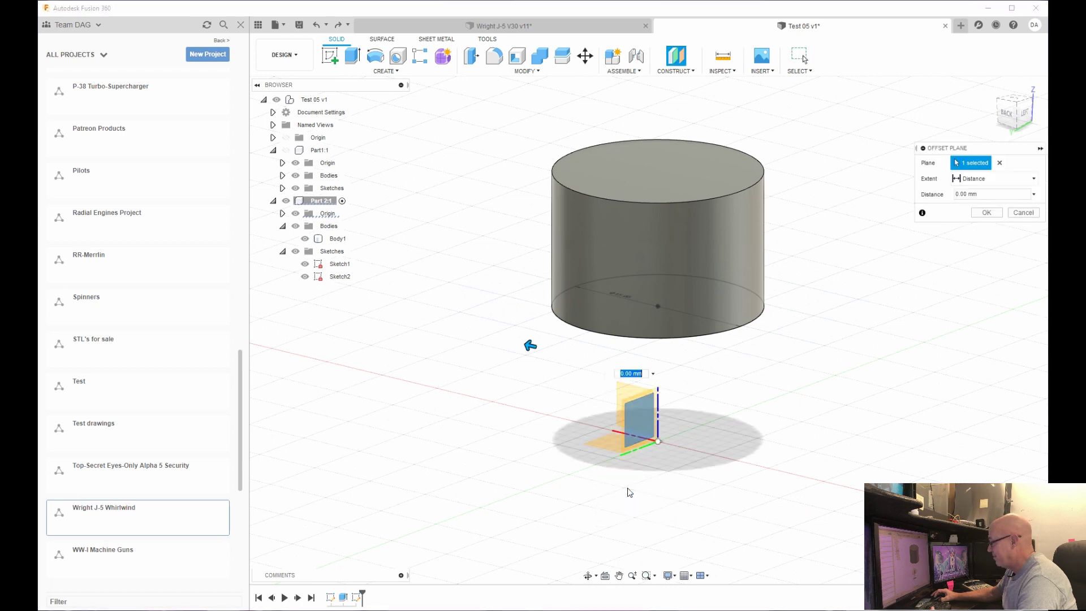
pyautogui.moveTo(530, 345); pyautogui.dragTo(406, 330)
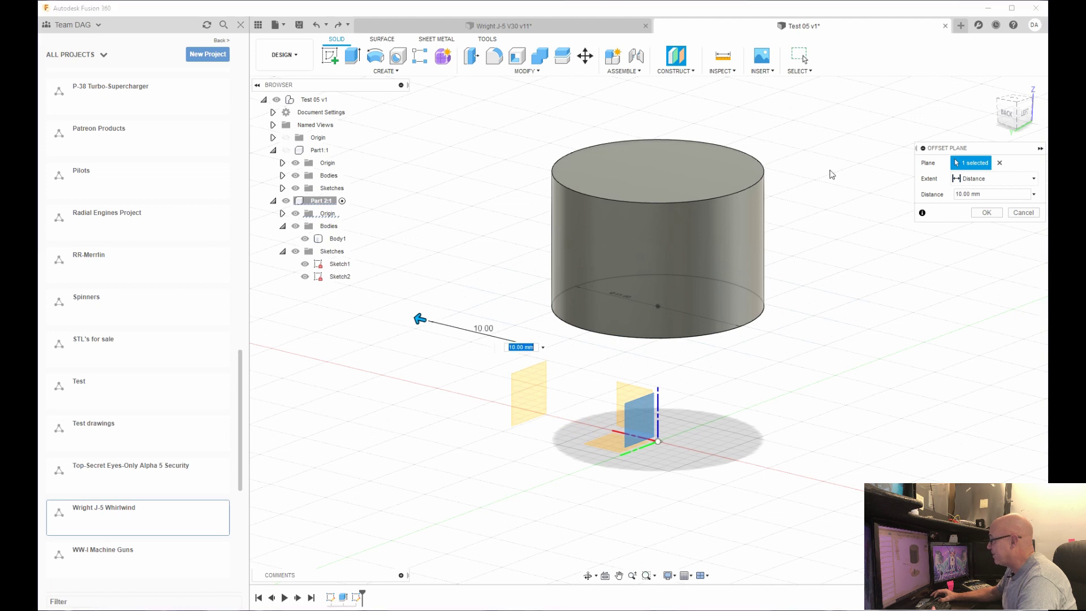
pyautogui.click(1016, 101)
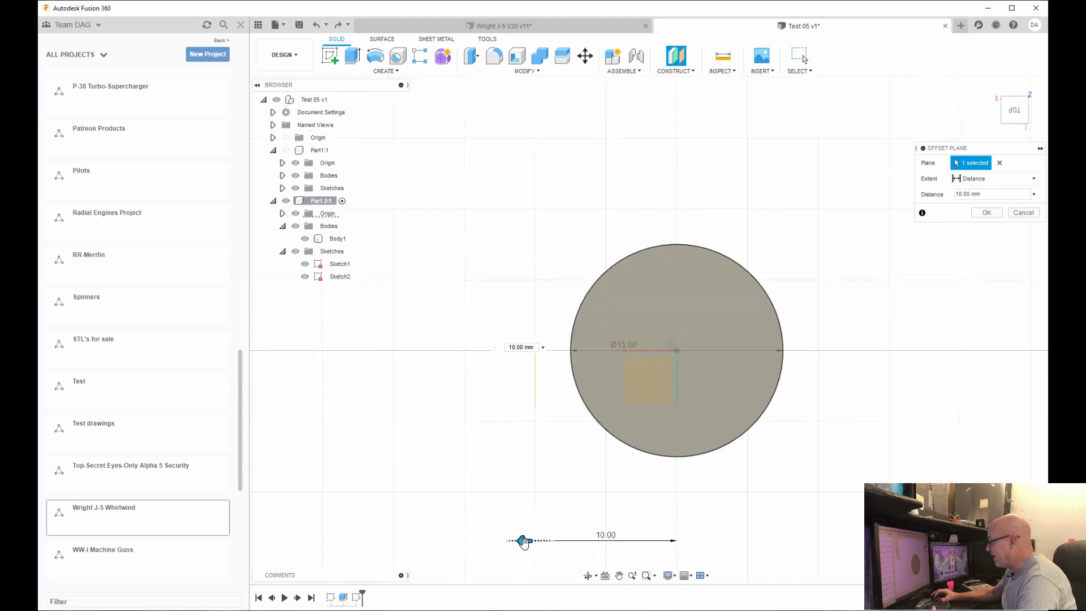
pyautogui.moveTo(524, 541)
pyautogui.mouseDown()
pyautogui.moveTo(540, 539)
pyautogui.moveTo(524, 541)
pyautogui.mouseUp()
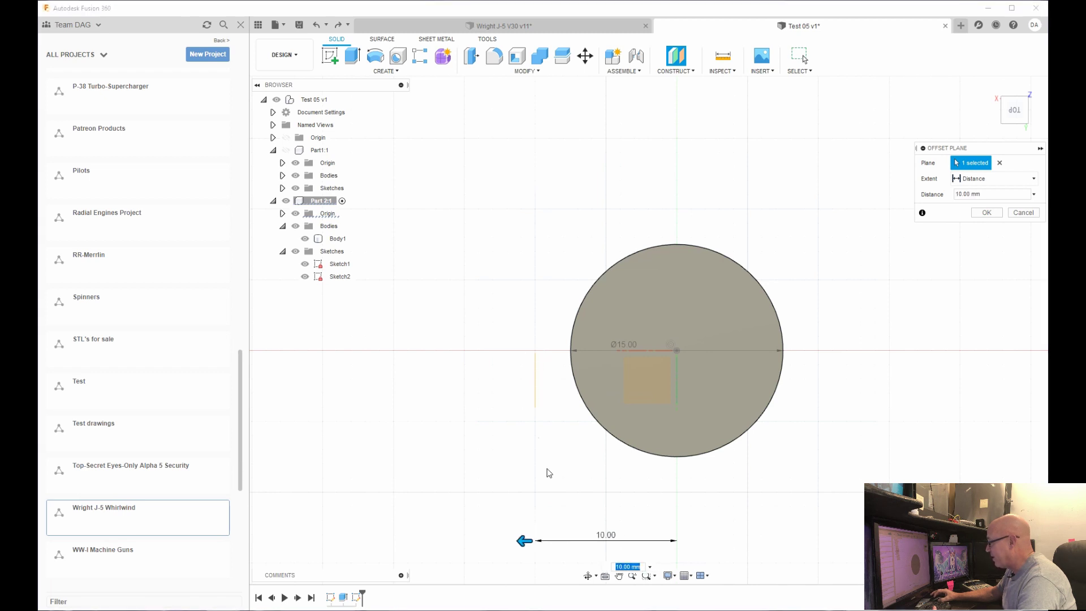
pyautogui.moveTo(525, 537); pyautogui.dragTo(538, 539)
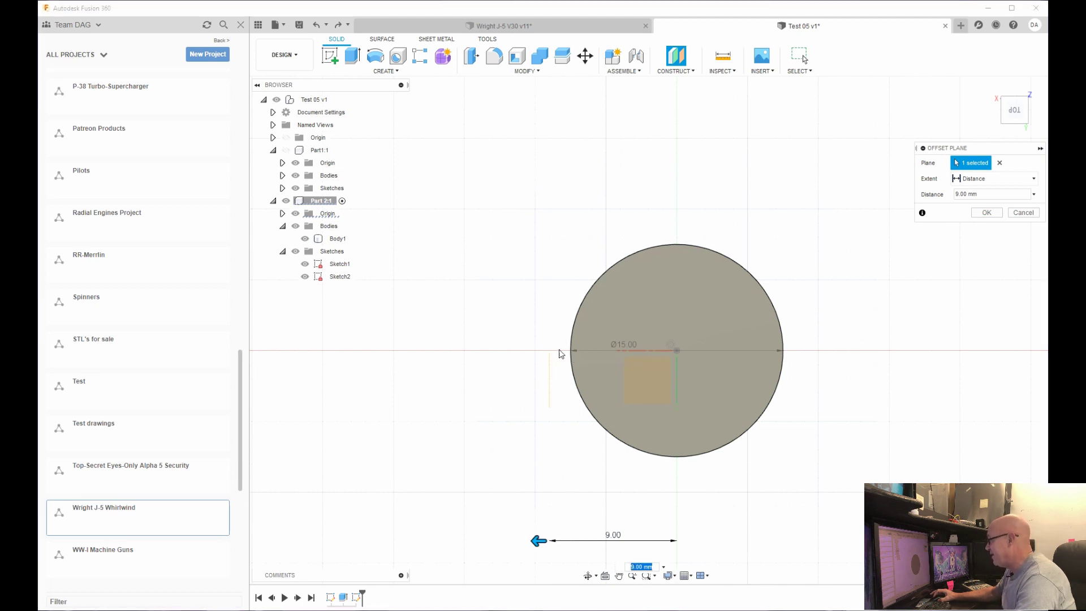
pyautogui.click(986, 212)
pyautogui.scroll(-1, 625, 293)
pyautogui.keyDown('shift'); pyautogui.moveTo(622, 287); pyautogui.dragTo(629, 336, button='middle'); pyautogui.keyUp('shift')
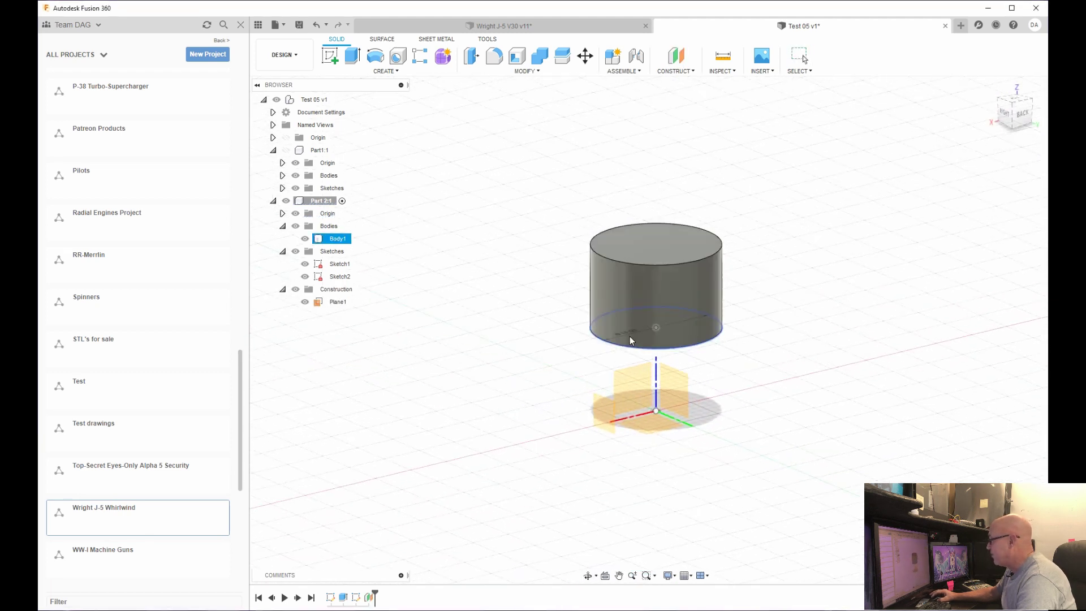
# Start a new sketch on the offset plane Plane1.
pyautogui.click(598, 419)
pyautogui.rightClick(603, 419)
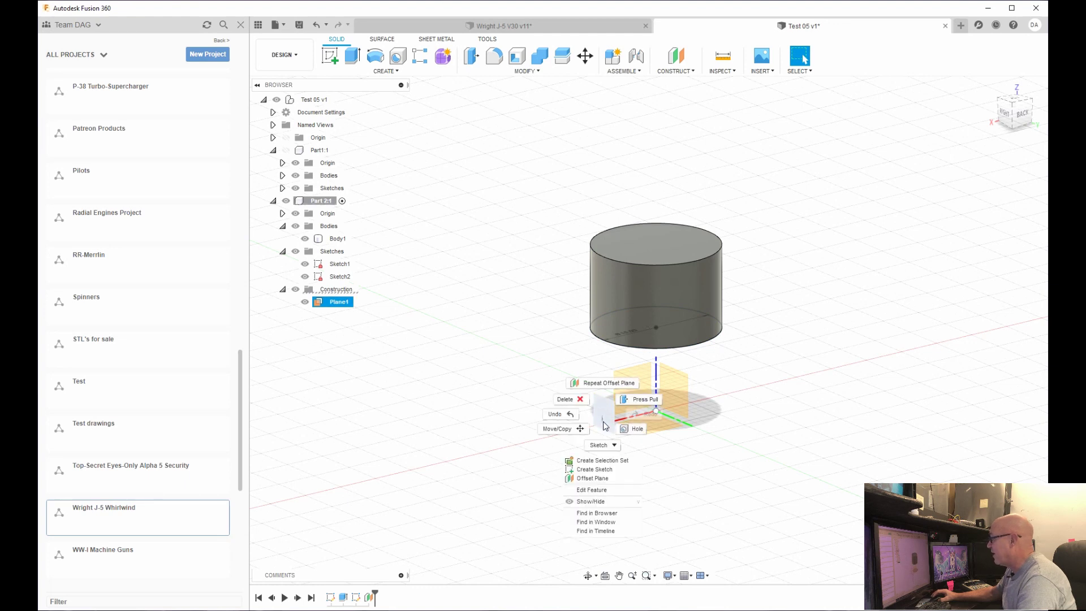
pyautogui.click(594, 470)
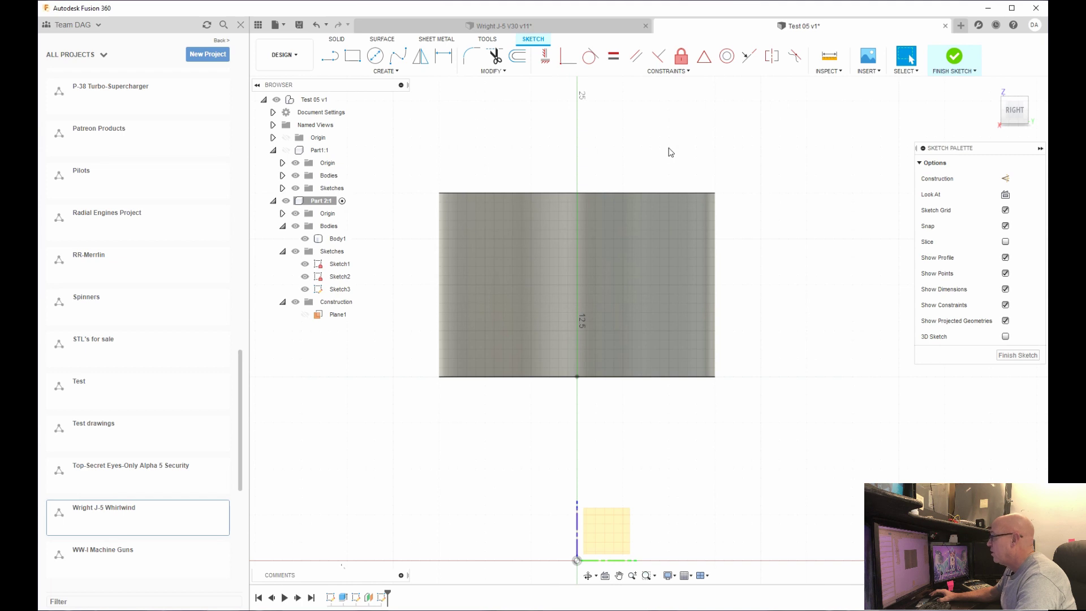
# Draw a 4 mm diameter circle centred on the vertical axis.
pyautogui.press('s')
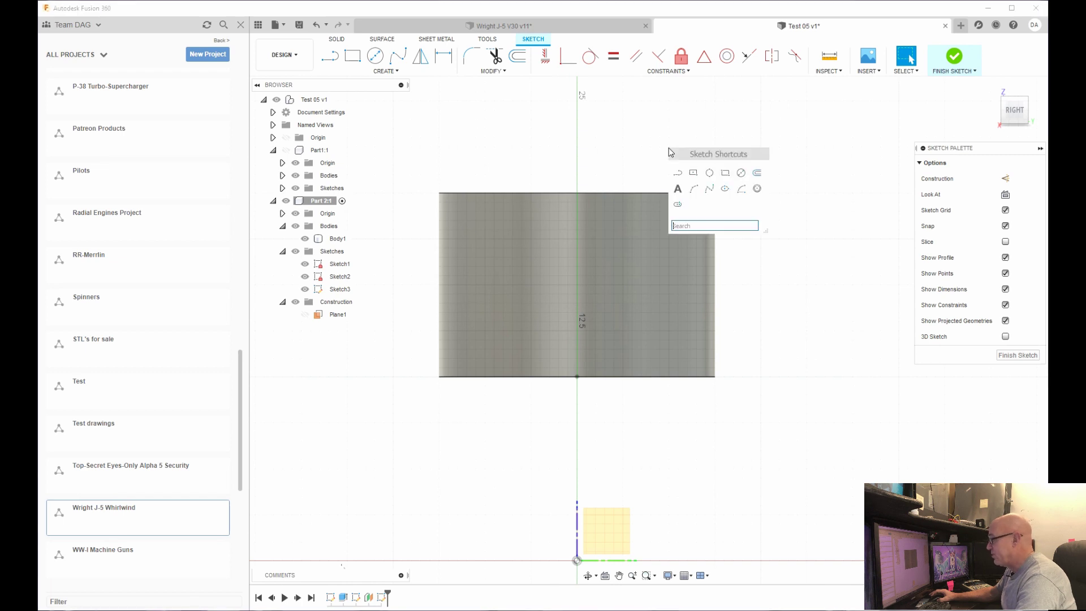
pyautogui.click(741, 172)
pyautogui.click(576, 284)
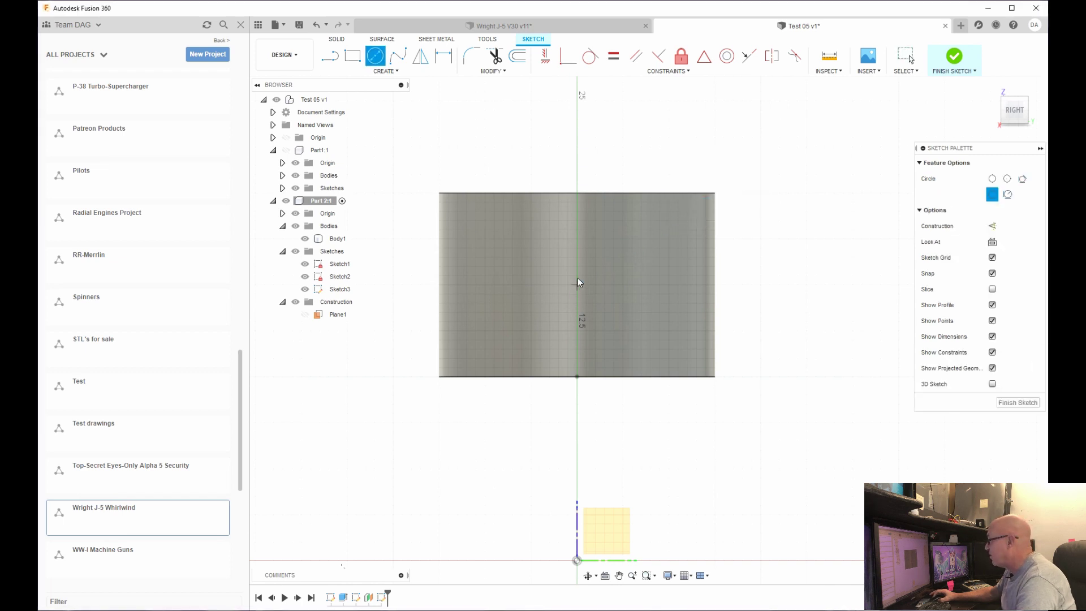
pyautogui.write('4')
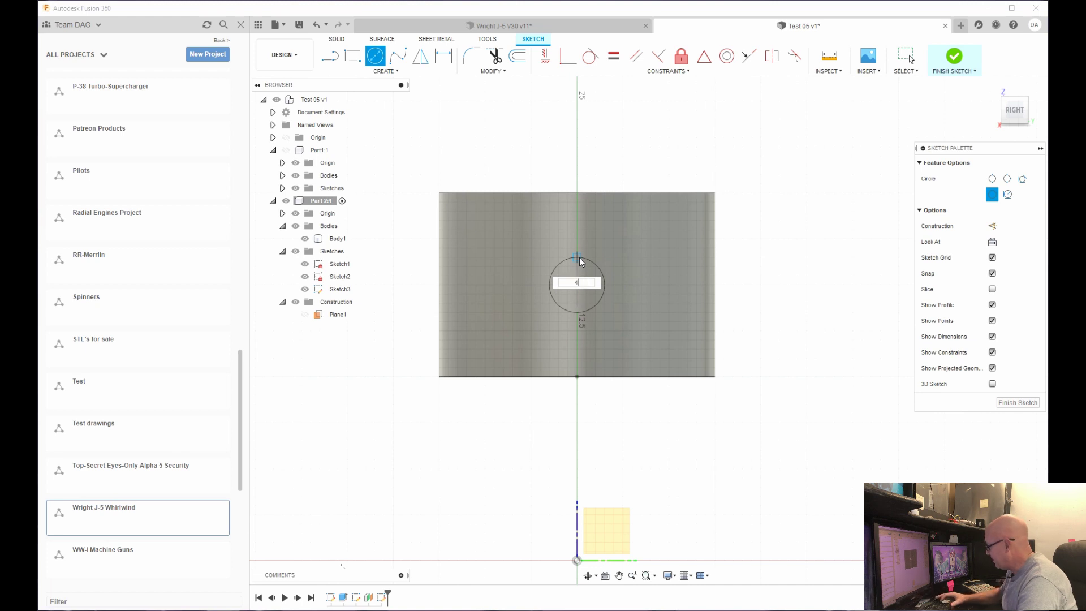
pyautogui.press('Return')
pyautogui.press('Escape')
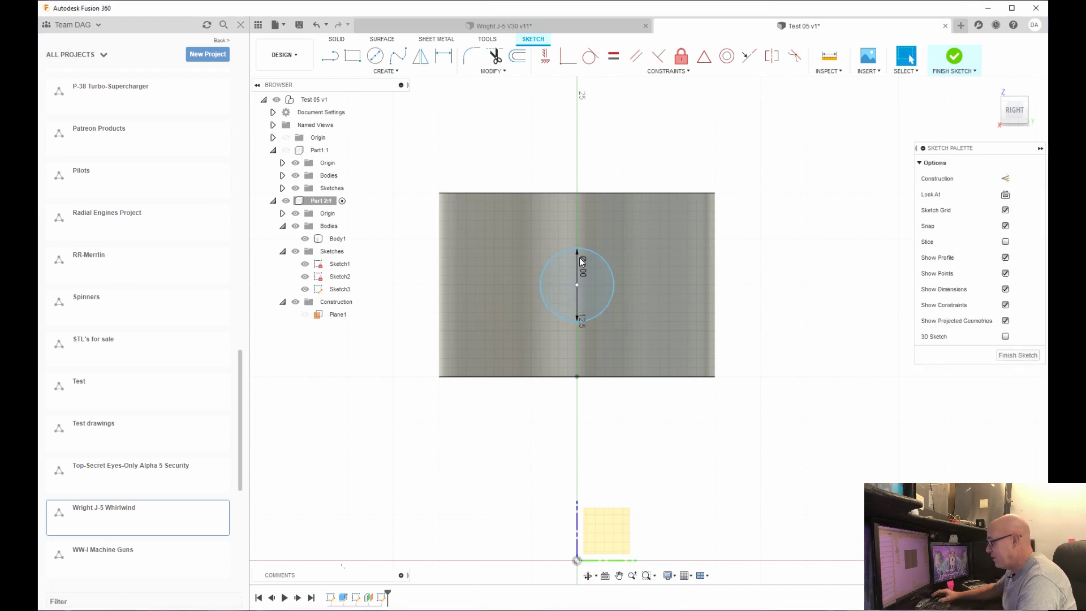
# Add a concentric 2 mm diameter circle at the same centre.
pyautogui.press('s')
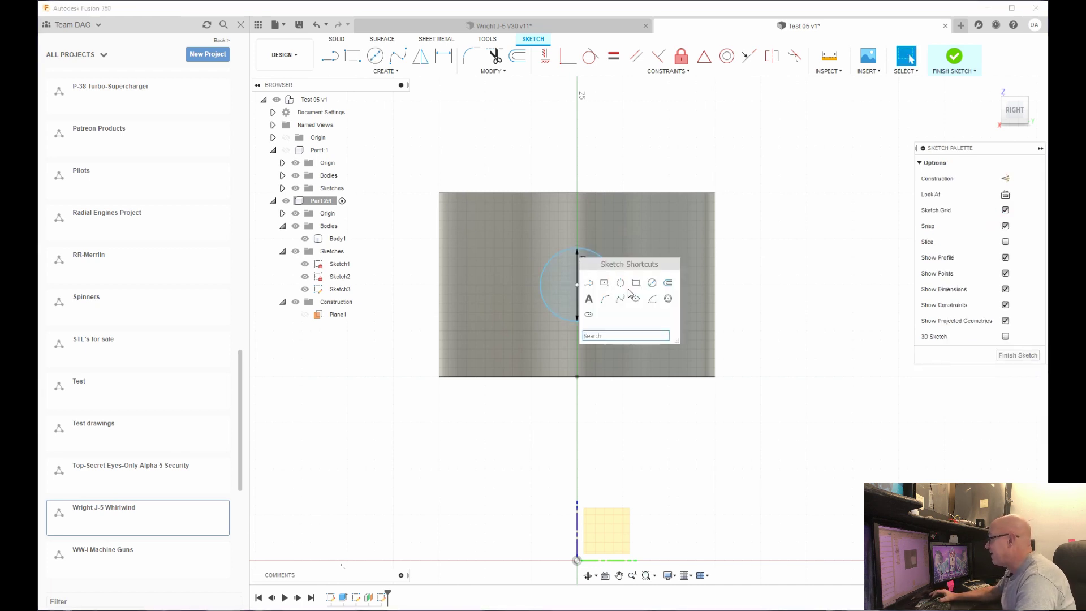
pyautogui.click(653, 283)
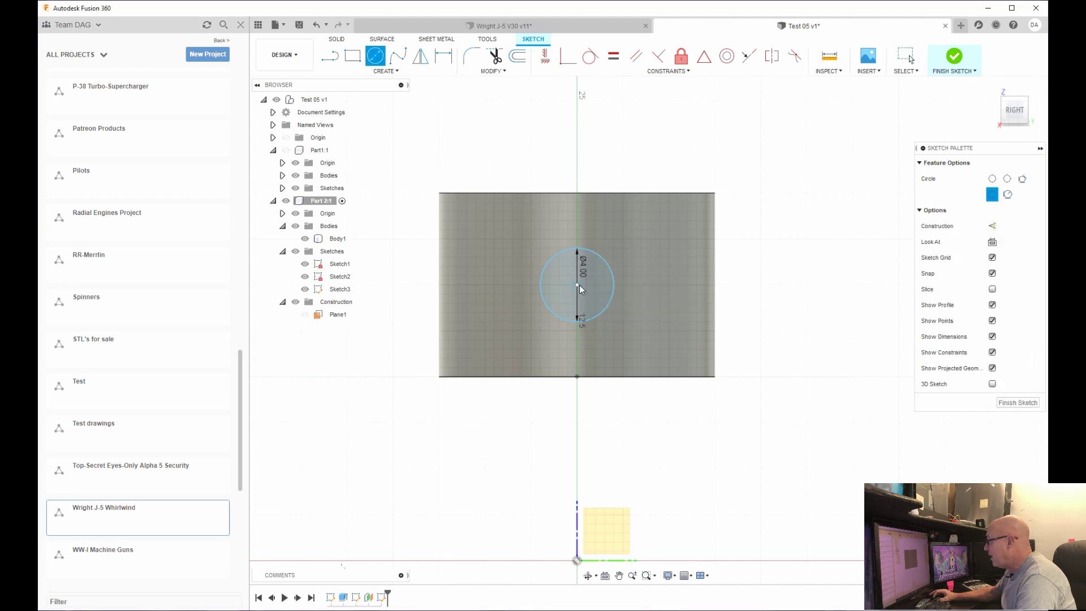
pyautogui.click(577, 285)
pyautogui.write('2')
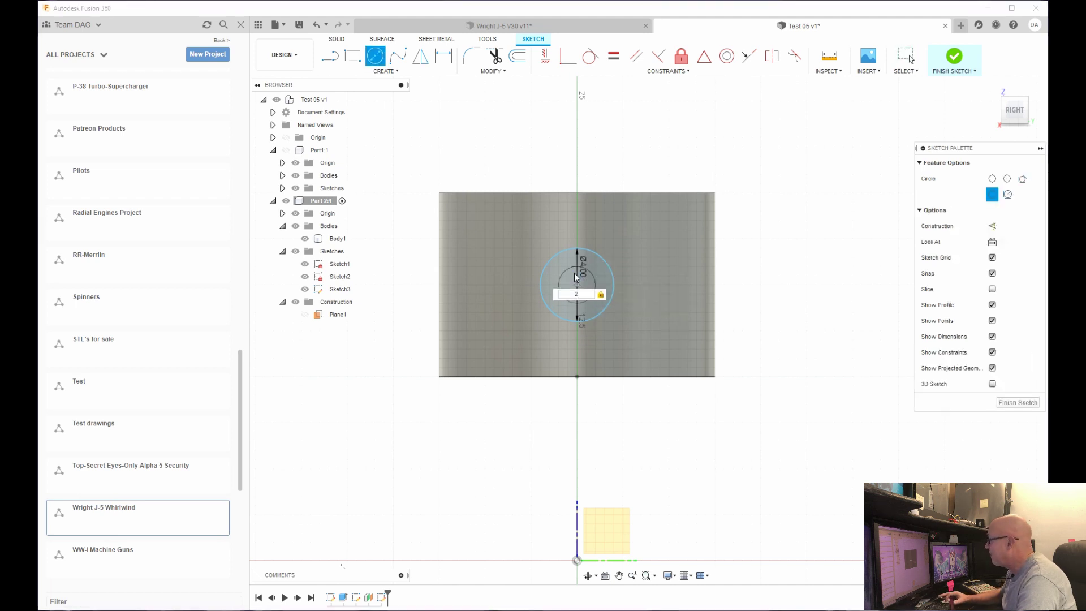
pyautogui.press('Return')
pyautogui.press('Escape')
pyautogui.keyDown('shift'); pyautogui.moveTo(576, 278); pyautogui.dragTo(512, 276, button='middle'); pyautogui.keyUp('shift')
pyautogui.scroll(3, 591, 277)
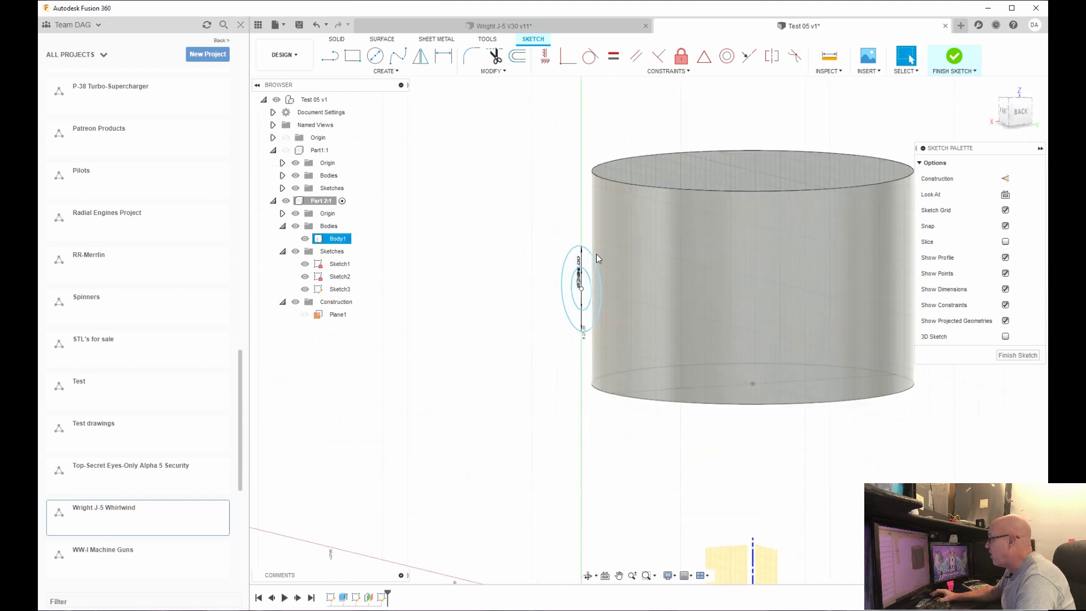
# Extrude the ring profile 2 mm toward the puck with a Join operation.
pyautogui.click(574, 318)
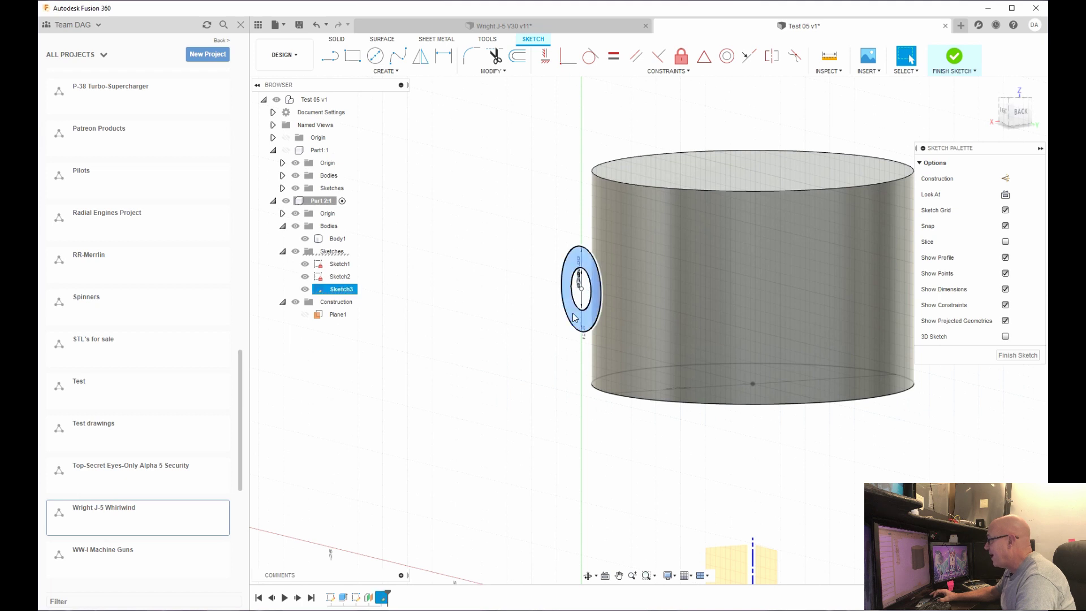
pyautogui.press('e')
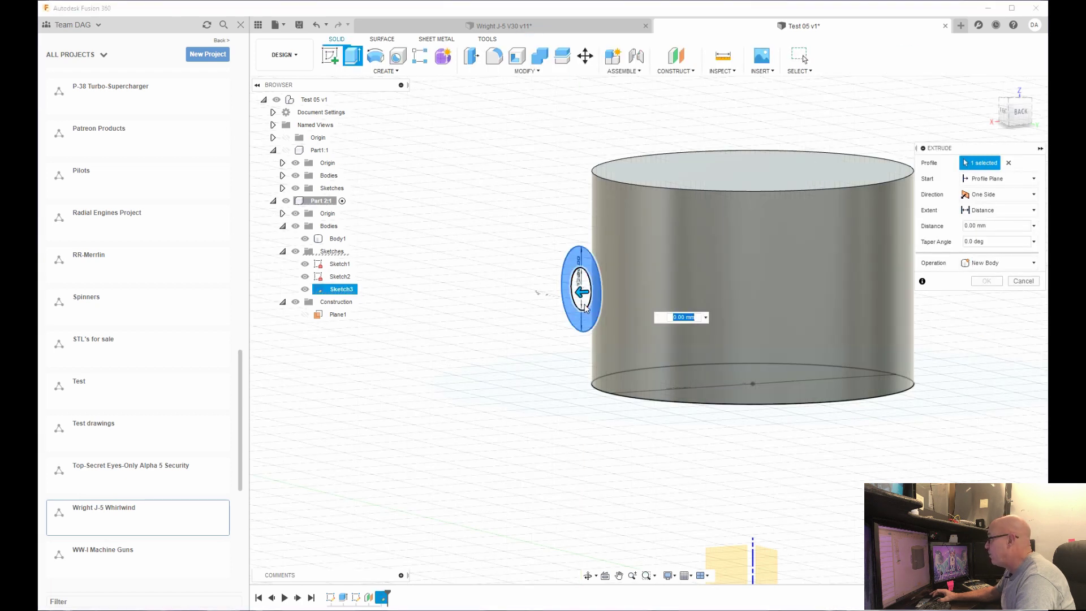
pyautogui.moveTo(582, 292); pyautogui.dragTo(624, 290)
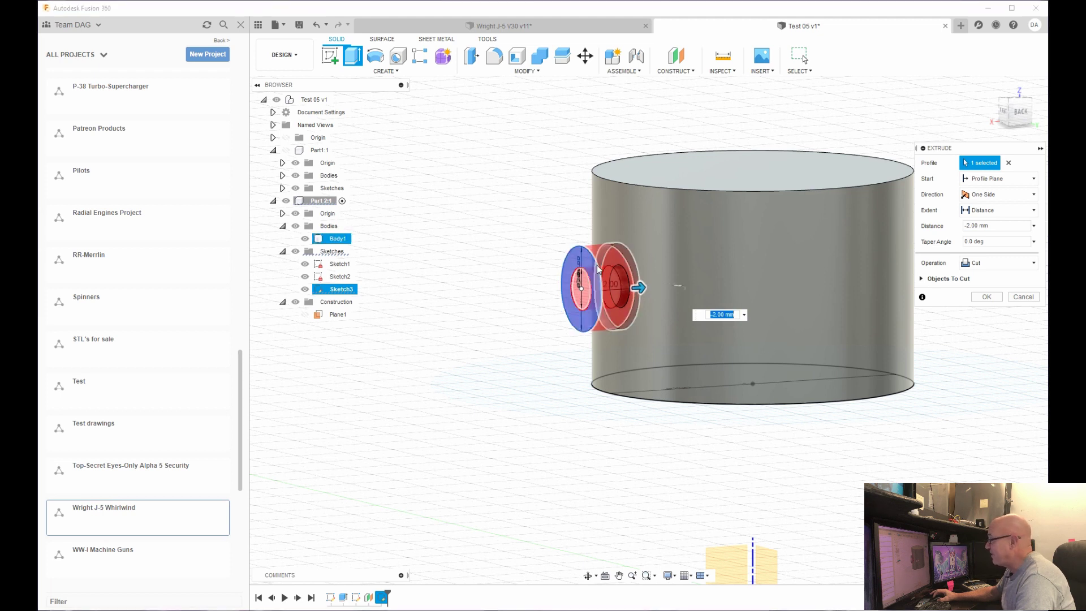
pyautogui.click(981, 265)
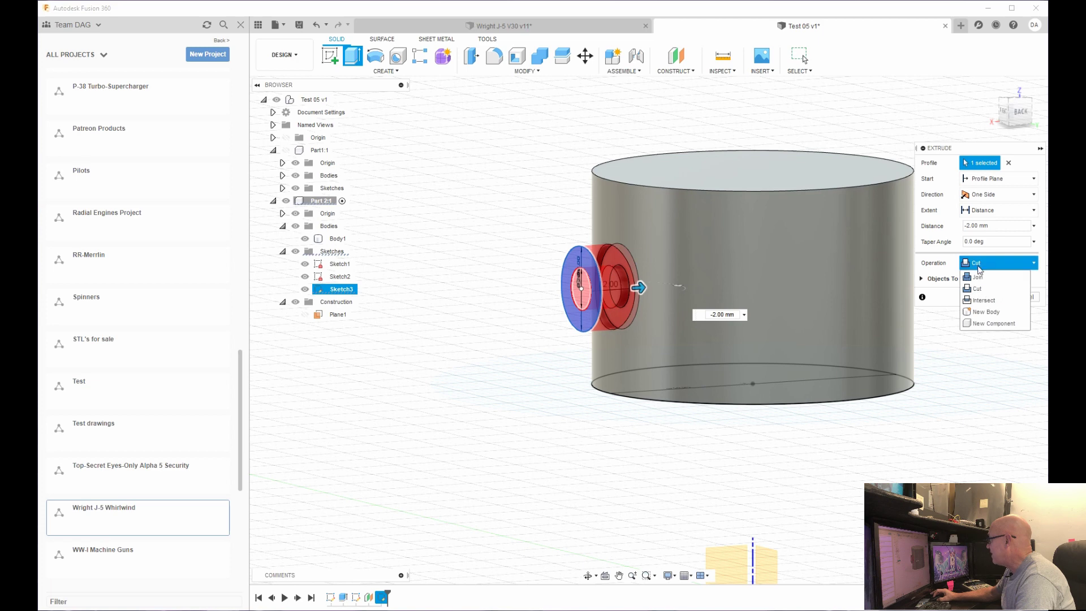
pyautogui.click(982, 279)
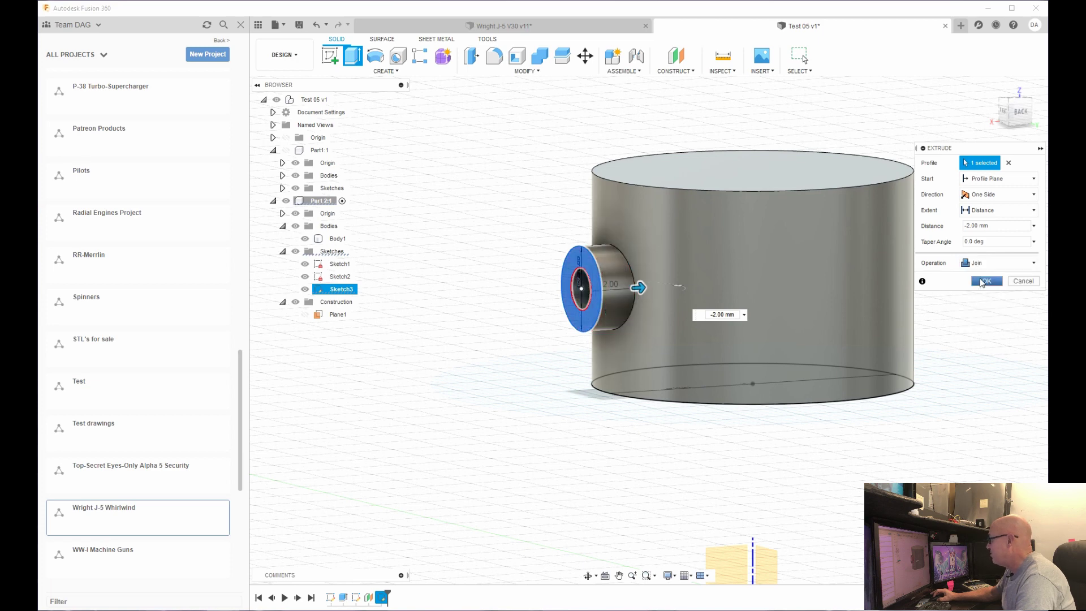
pyautogui.click(987, 281)
pyautogui.scroll(-3, 518, 288)
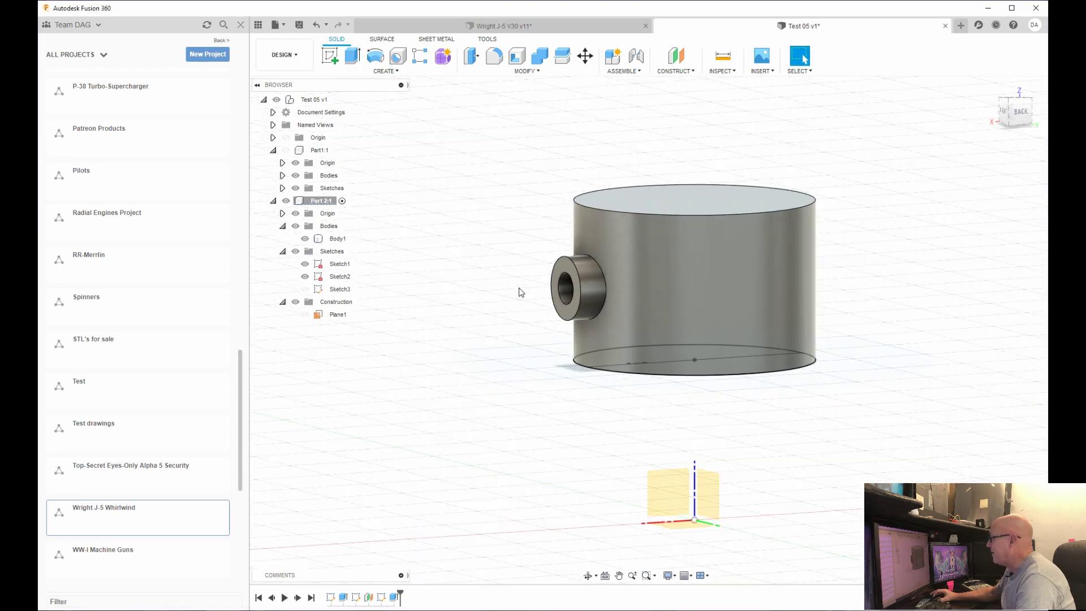
pyautogui.keyDown('shift'); pyautogui.moveTo(507, 288); pyautogui.dragTo(511, 306, button='middle'); pyautogui.keyUp('shift')
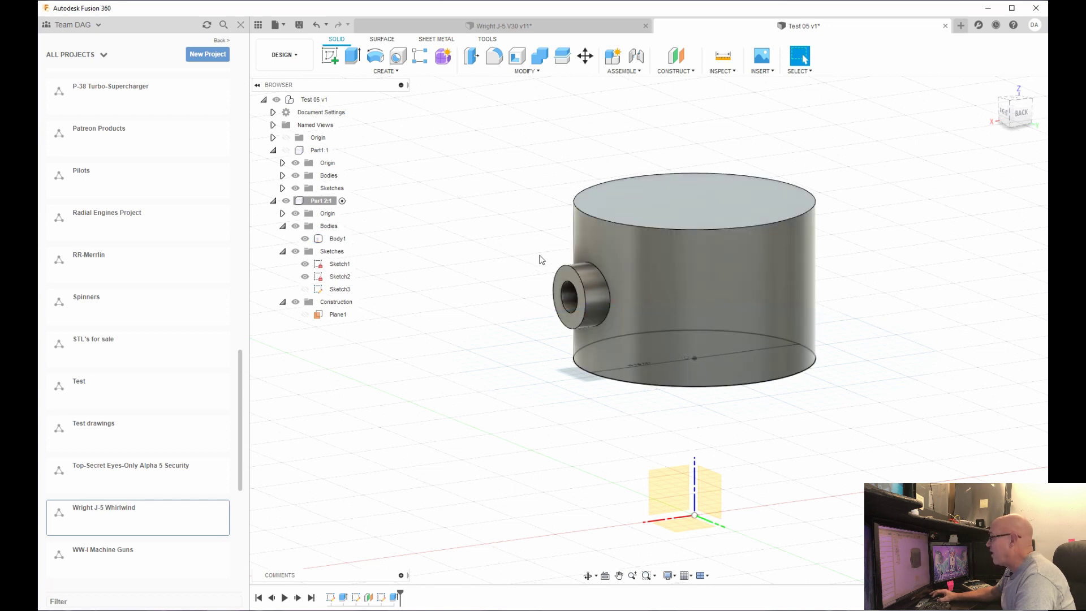
pyautogui.scroll(2, 537, 266)
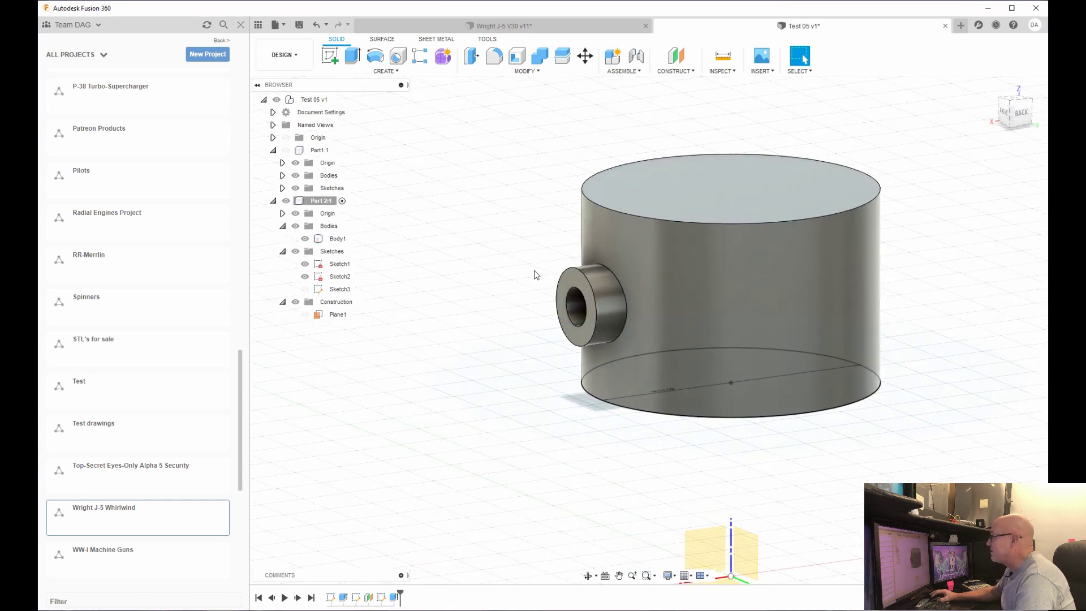
pyautogui.click(390, 72)
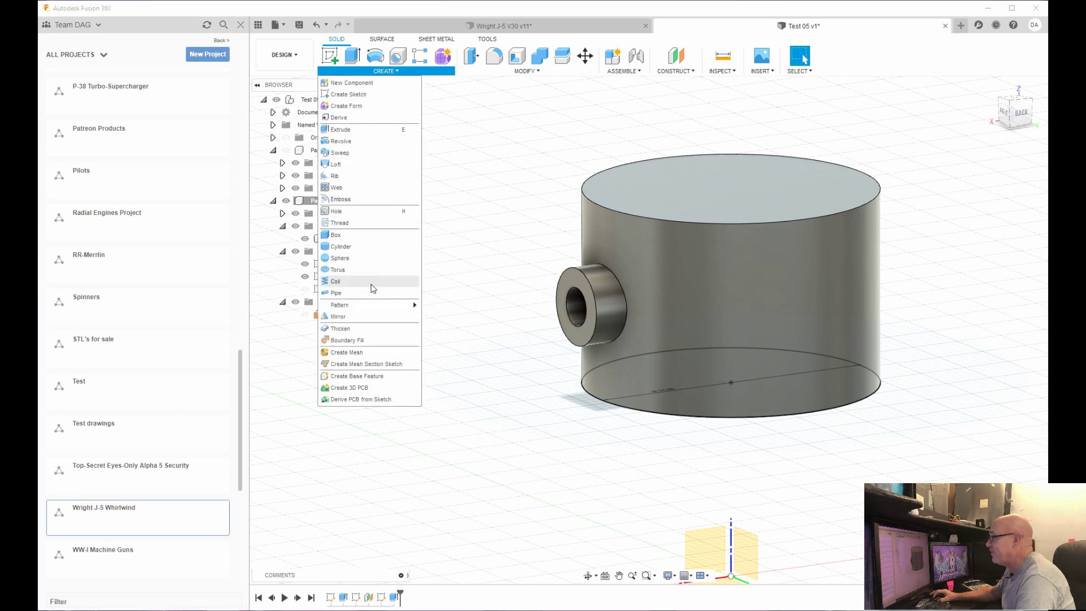
pyautogui.moveTo(374, 304)
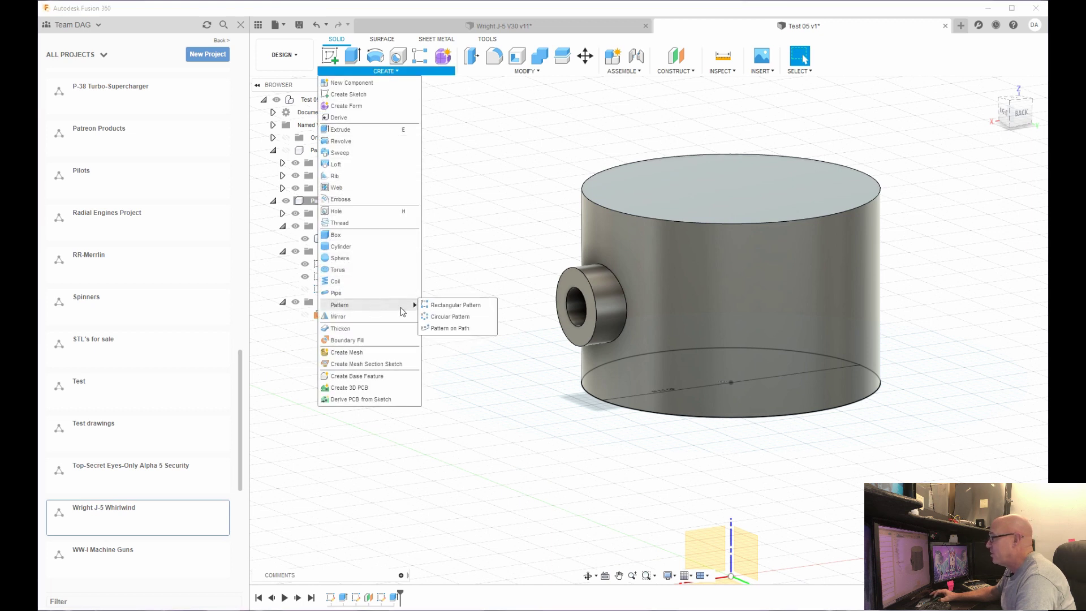
pyautogui.click(447, 317)
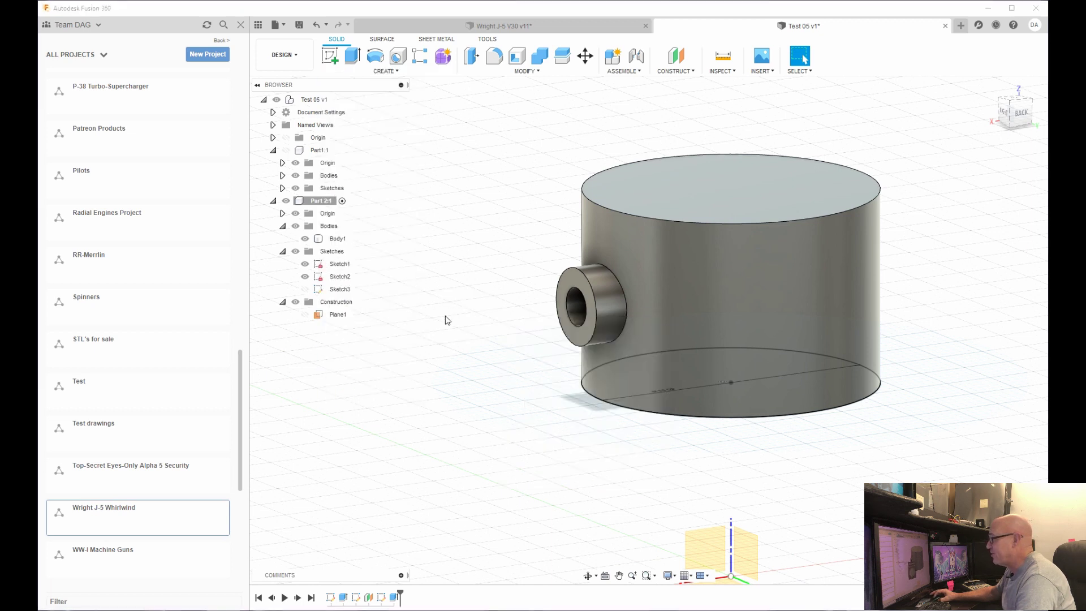
pyautogui.click(574, 307)
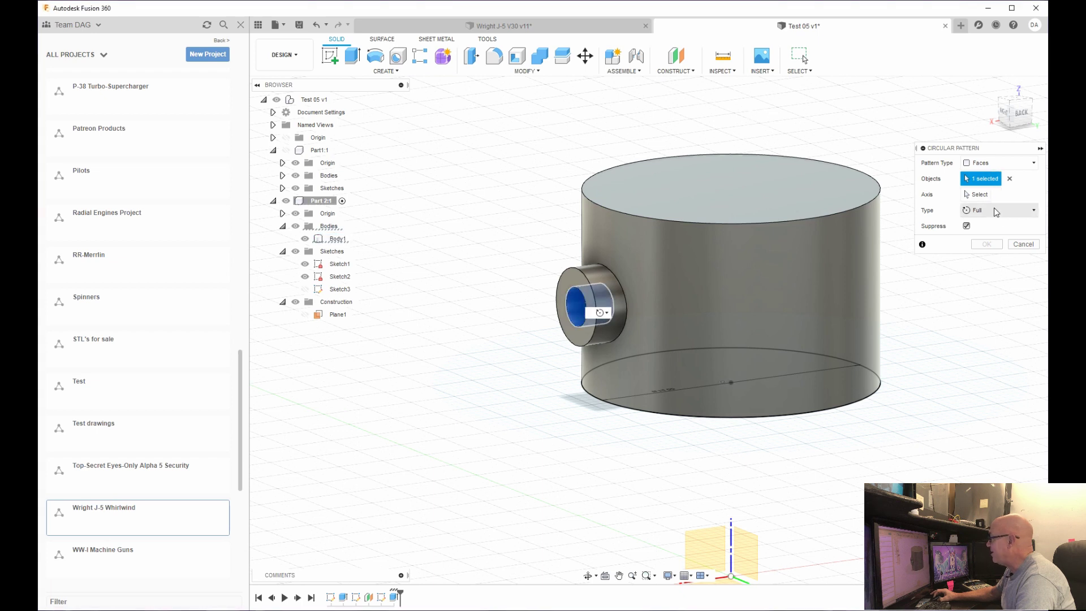
pyautogui.click(996, 164)
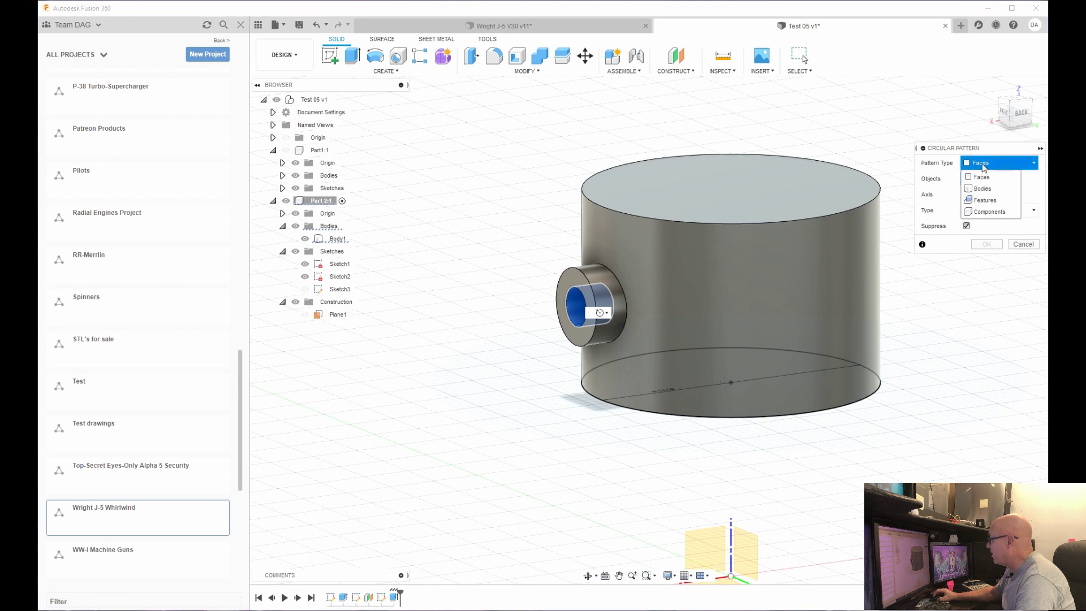
pyautogui.click(983, 167)
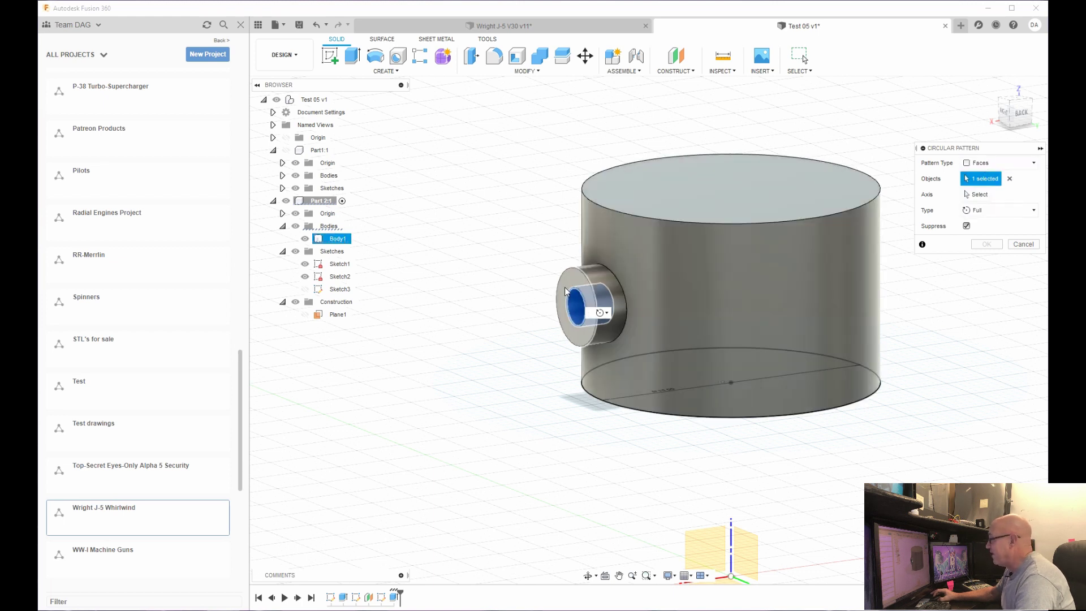
pyautogui.click(592, 275)
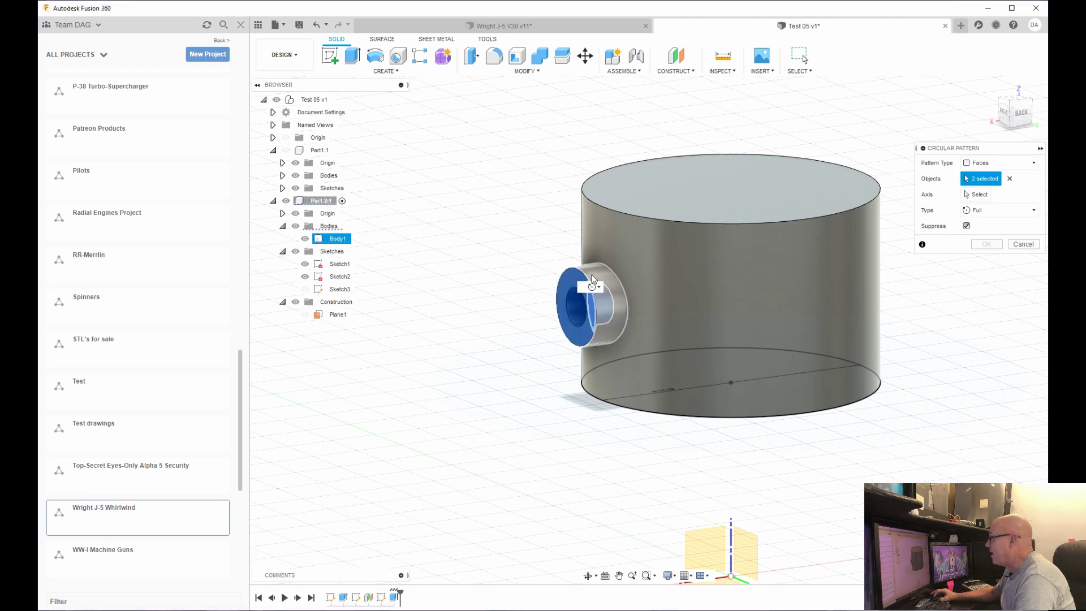
pyautogui.click(611, 294)
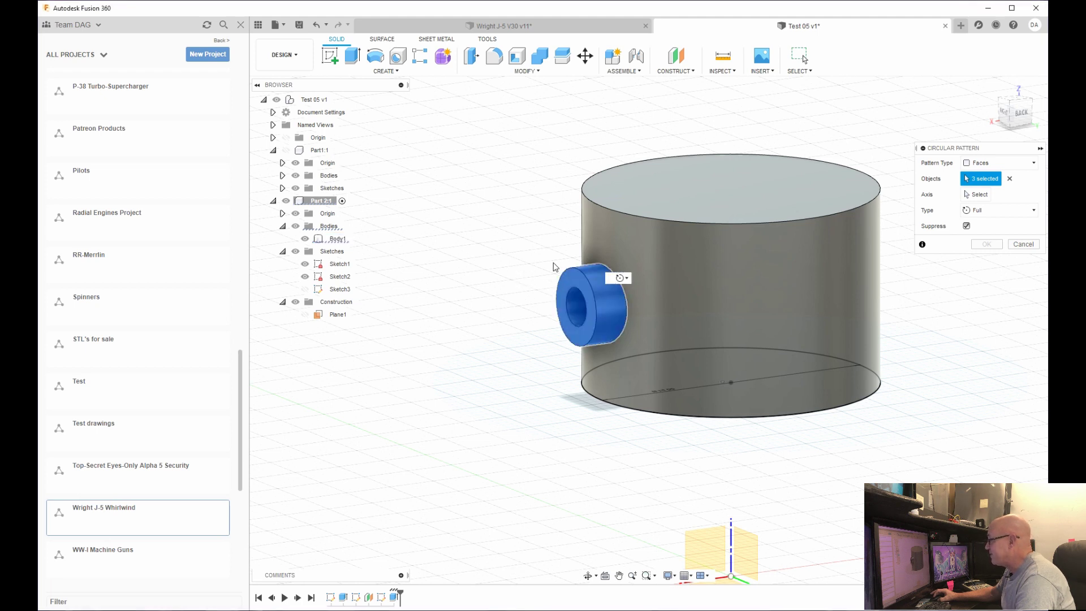
pyautogui.click(970, 195)
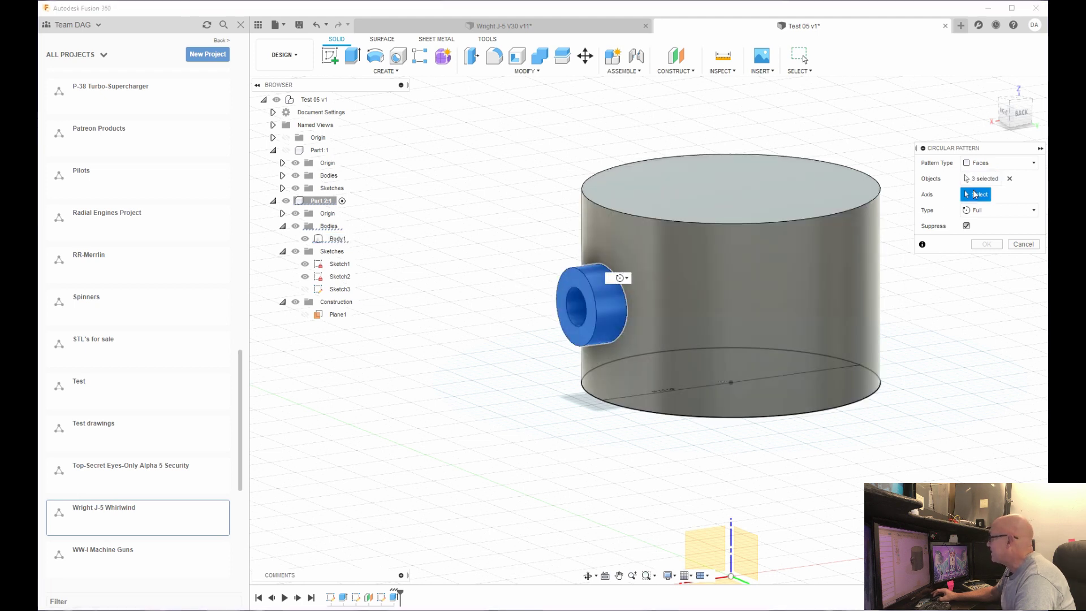
pyautogui.click(870, 203)
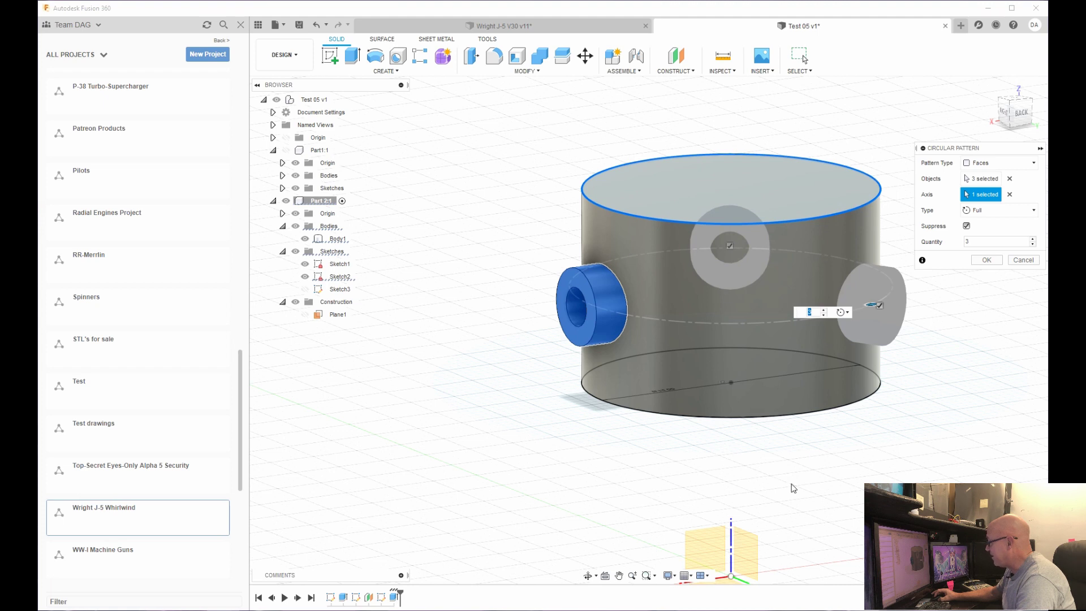
pyautogui.click(1027, 262)
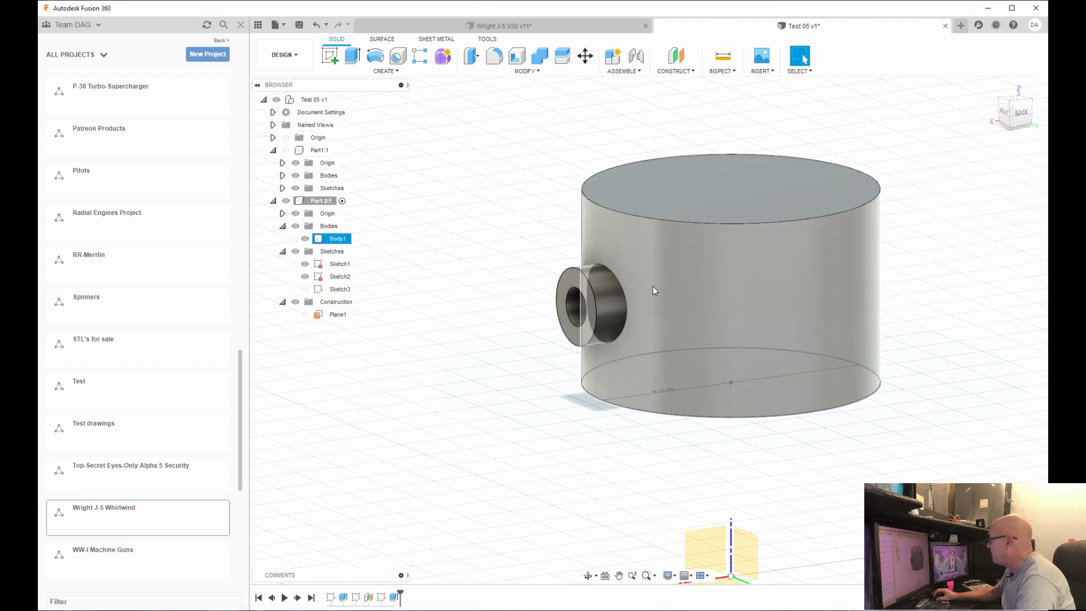
# Circular-pattern the side boss faces around the Z axis with quantity 9.
pyautogui.click(378, 72)
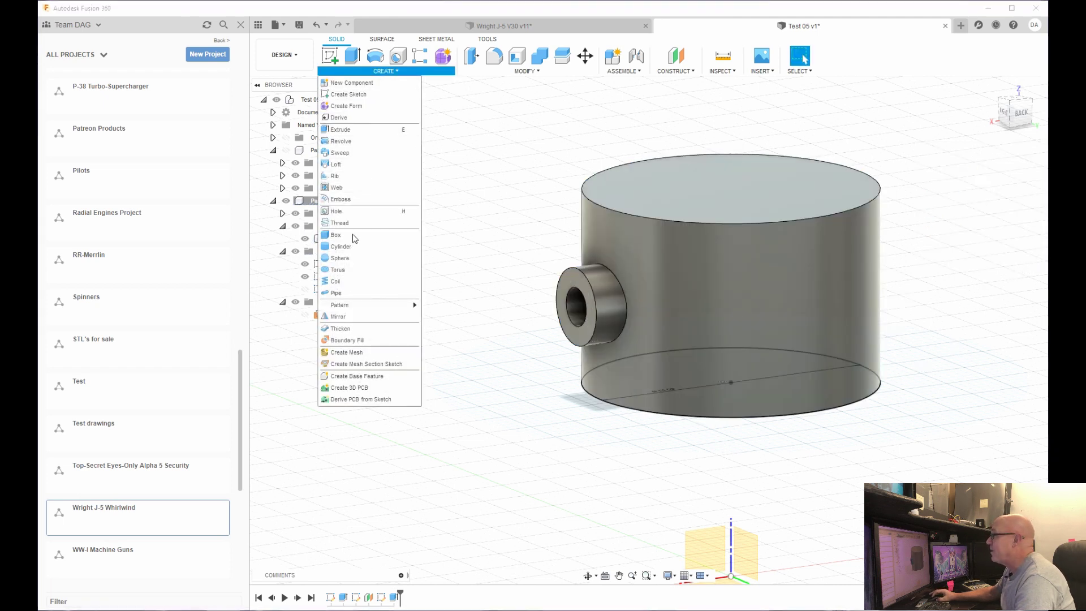
pyautogui.moveTo(347, 305)
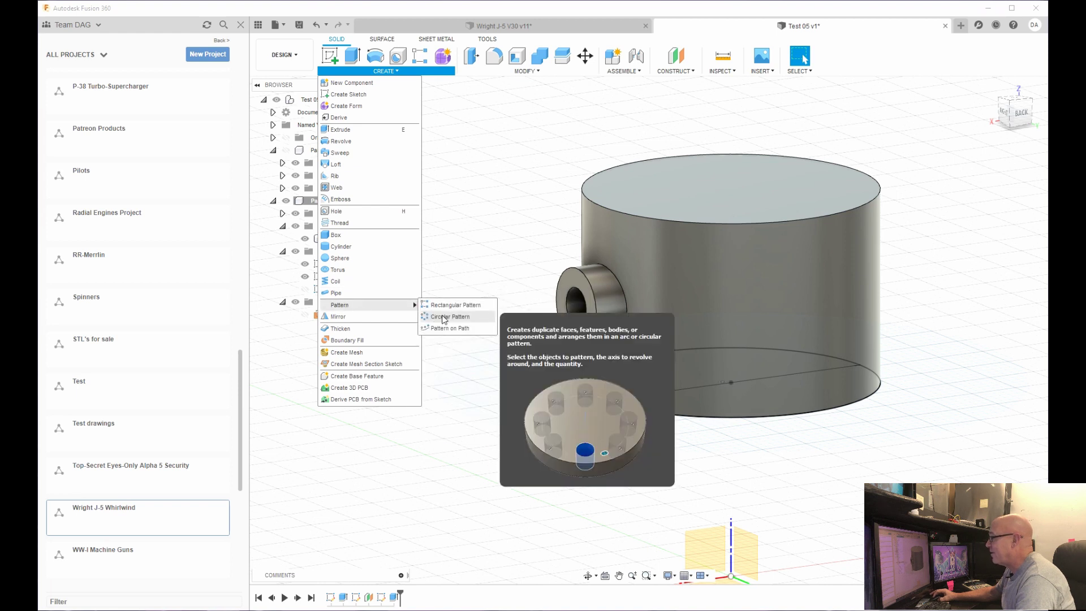
pyautogui.click(435, 317)
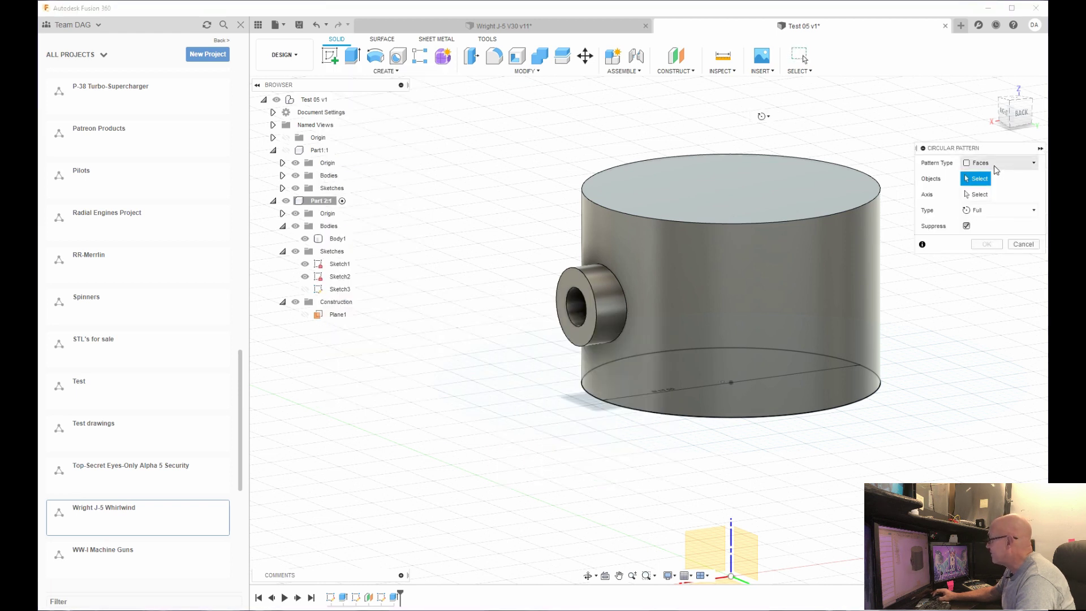
pyautogui.click(565, 282)
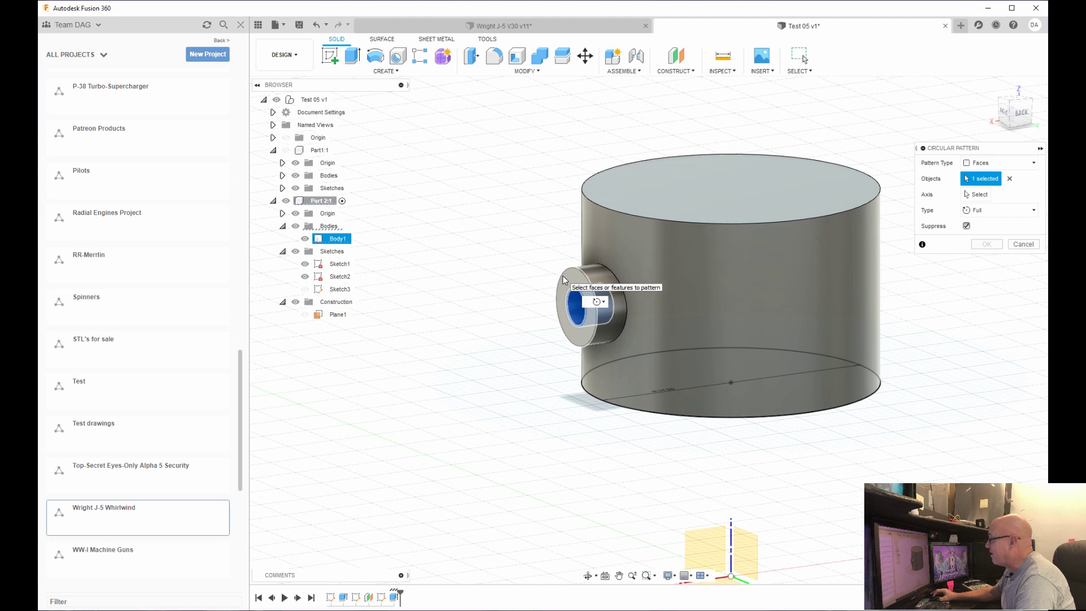
pyautogui.click(595, 273)
pyautogui.click(592, 318)
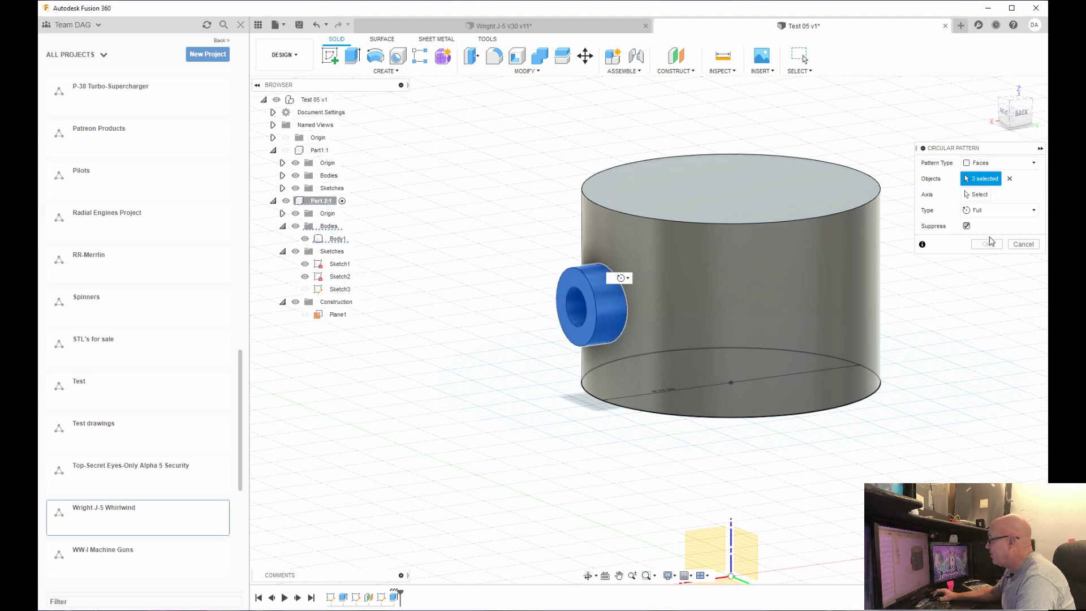
pyautogui.click(967, 195)
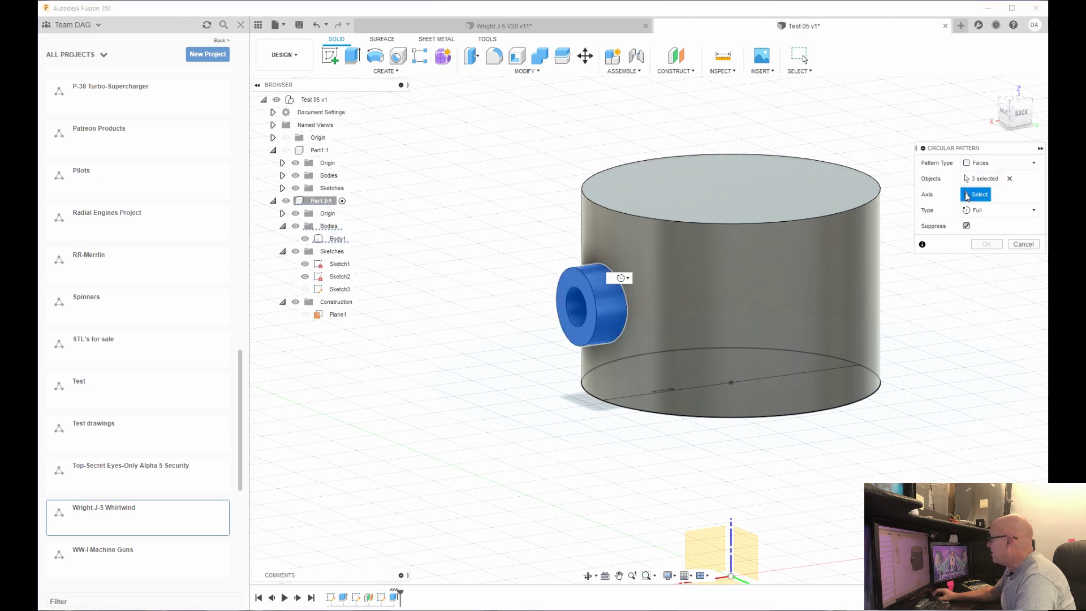
pyautogui.click(731, 533)
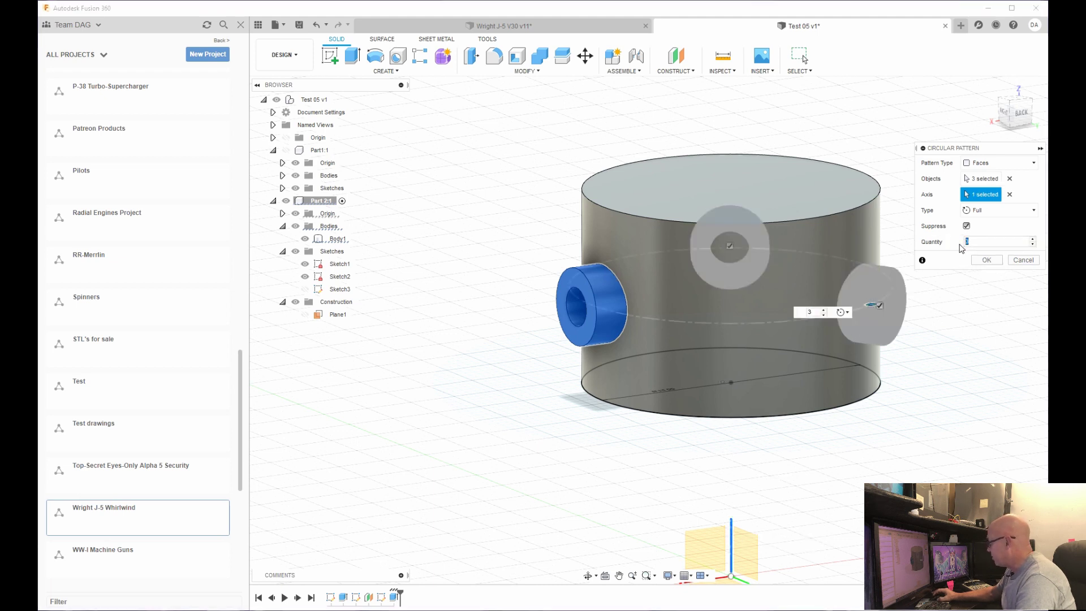
pyautogui.write('9')
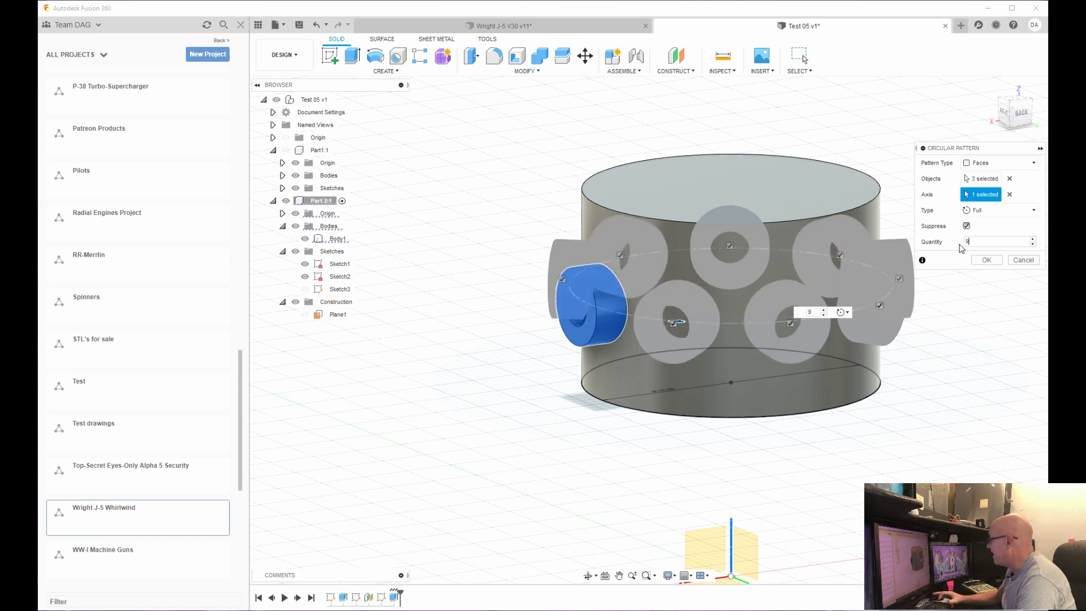
pyautogui.click(986, 260)
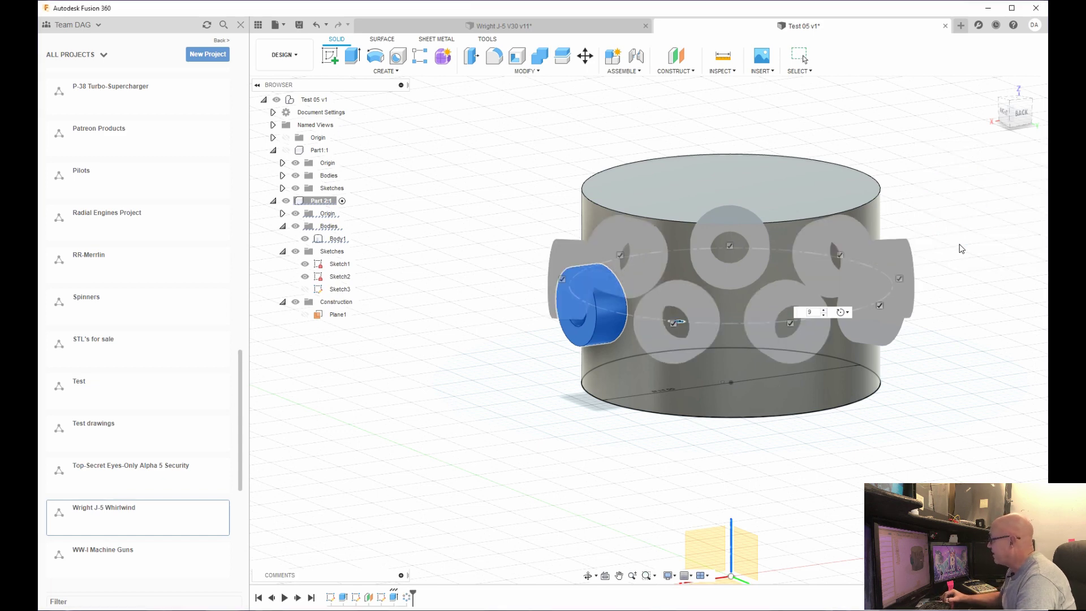
# Undo the nine-boss circular pattern.
pyautogui.scroll(-2, 974, 254)
pyautogui.click(874, 243)
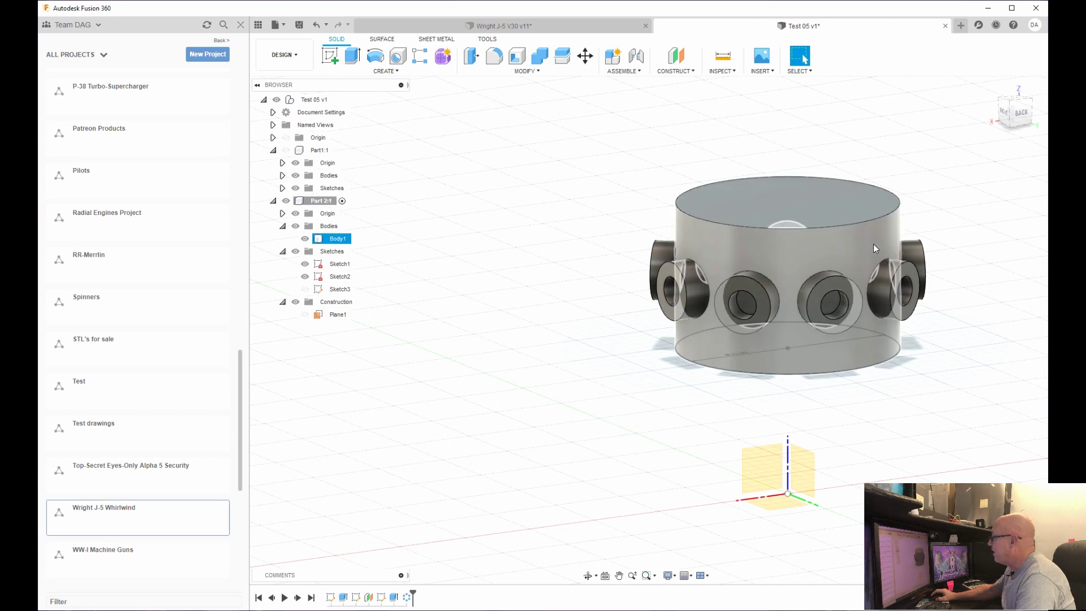
pyautogui.keyDown('shift'); pyautogui.moveTo(873, 243); pyautogui.dragTo(858, 203, button='middle'); pyautogui.keyUp('shift')
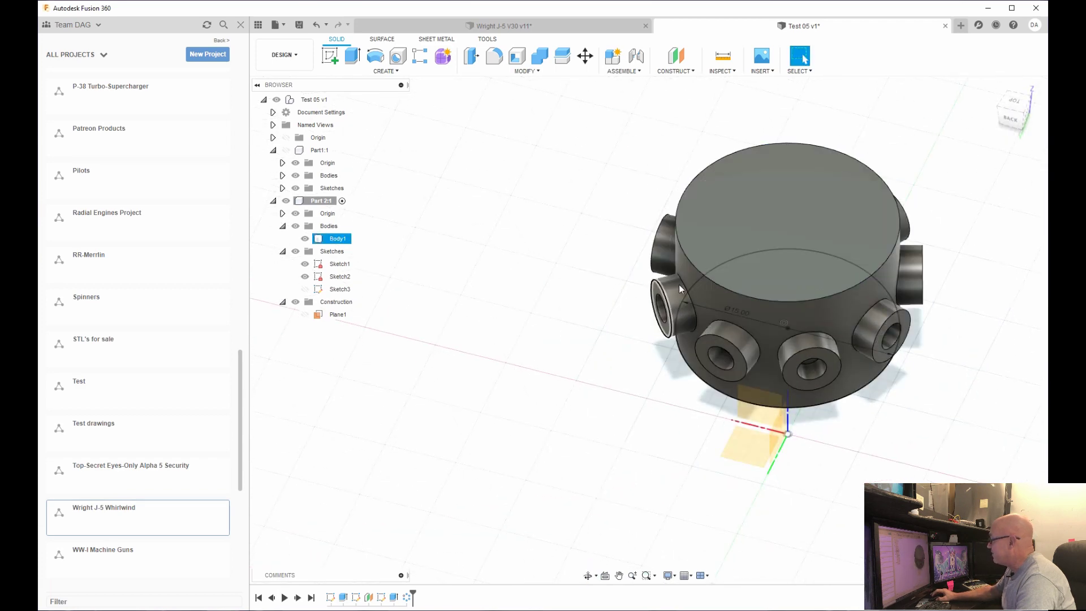
pyautogui.hotkey('ctrl', 'z')
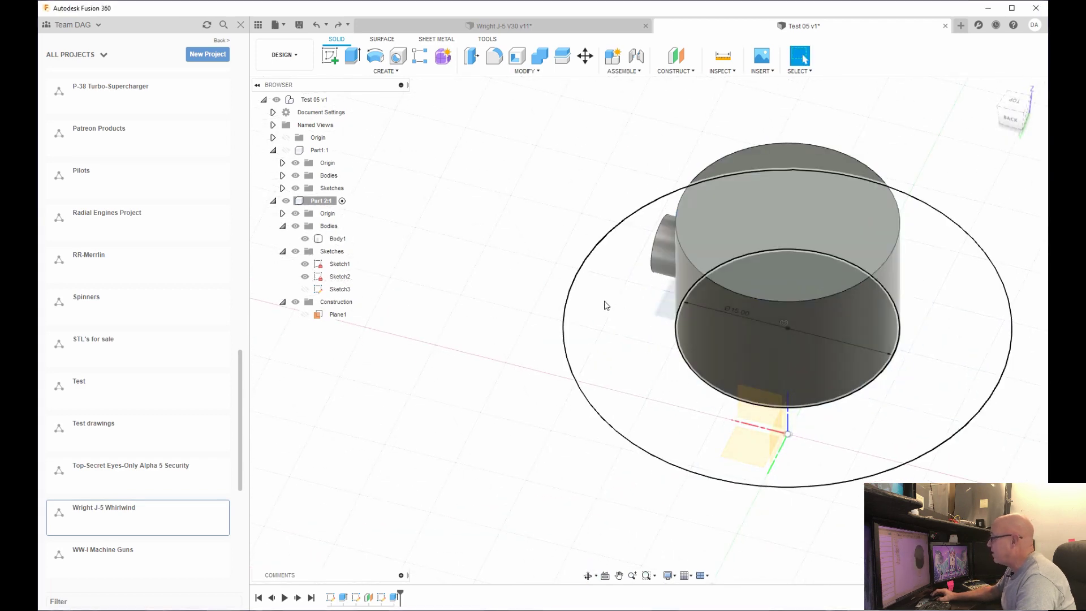
pyautogui.moveTo(613, 312); pyautogui.dragTo(494, 301, button='middle')
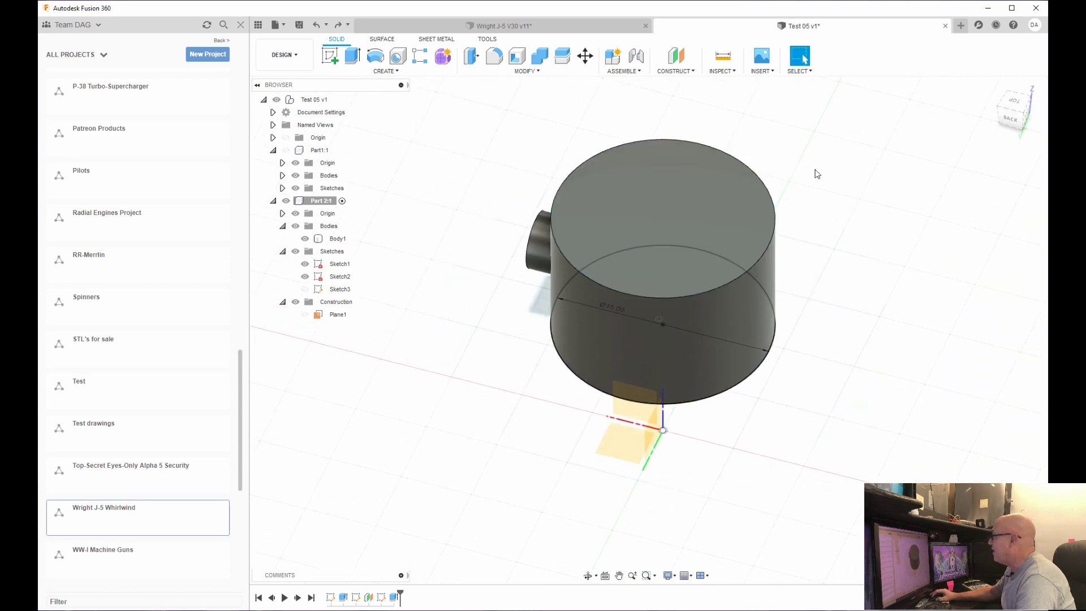
pyautogui.keyDown('shift'); pyautogui.moveTo(817, 173); pyautogui.dragTo(815, 141, button='middle'); pyautogui.keyUp('shift')
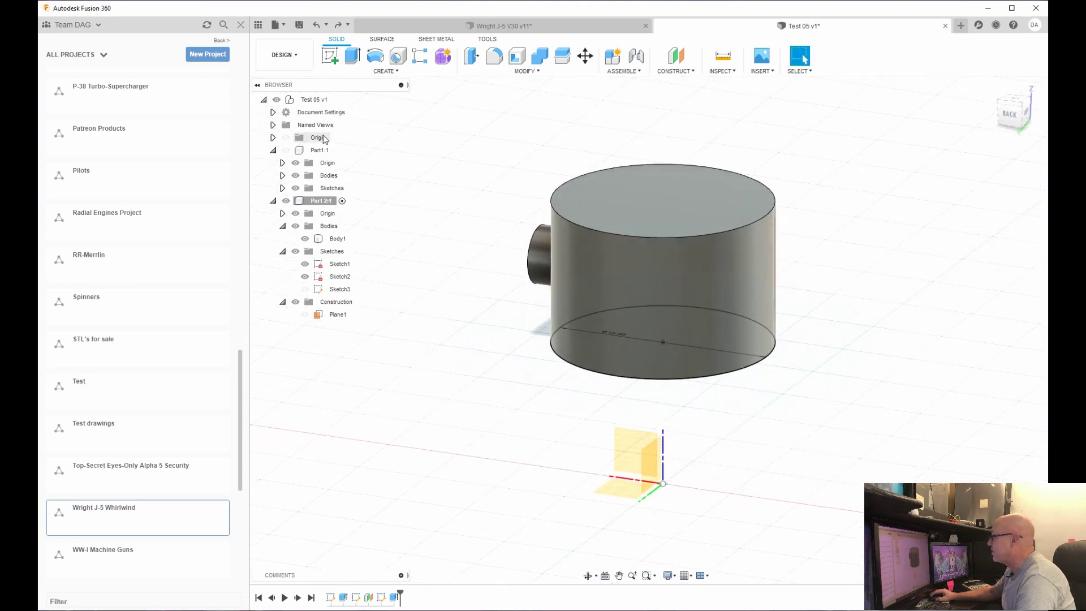
# Show the Part1:1 base cylinder, activate the Test 05 root component, and hide Part 2:1 sketches.
pyautogui.click(286, 150)
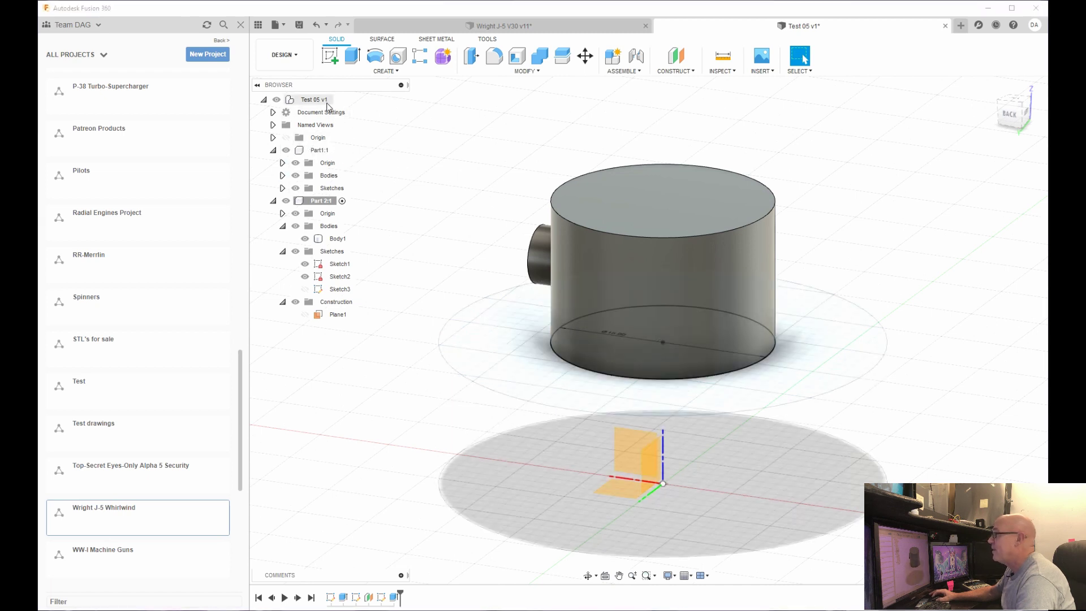
pyautogui.click(340, 100)
pyautogui.keyDown('shift'); pyautogui.moveTo(465, 151); pyautogui.dragTo(527, 187, button='middle'); pyautogui.keyUp('shift')
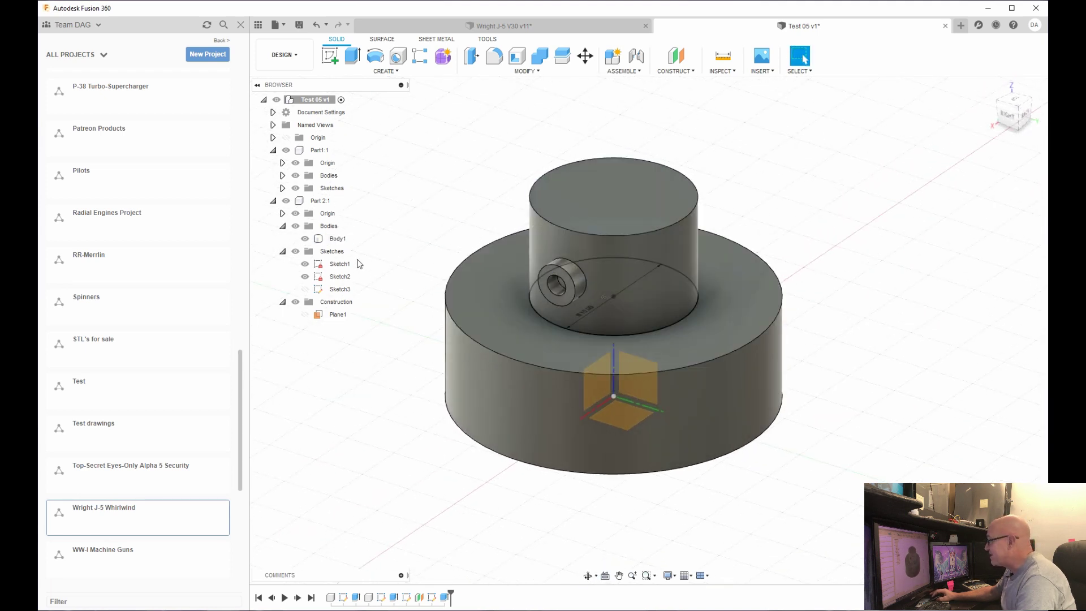
pyautogui.click(296, 251)
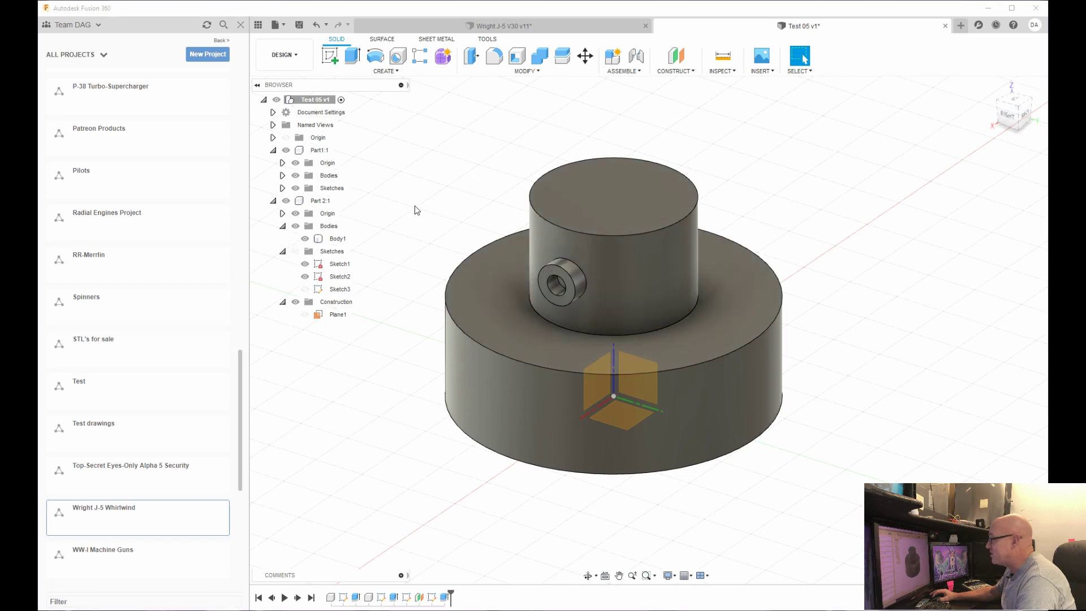
pyautogui.keyDown('shift'); pyautogui.moveTo(482, 216); pyautogui.dragTo(478, 205, button='middle'); pyautogui.keyUp('shift')
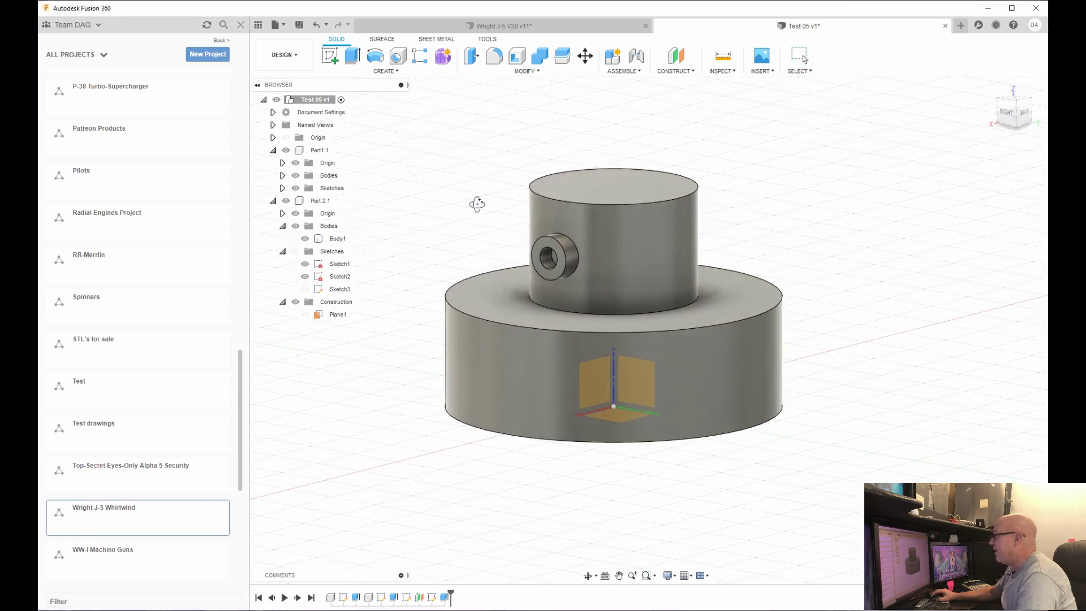
pyautogui.keyDown('shift'); pyautogui.moveTo(737, 324); pyautogui.dragTo(791, 357, button='middle'); pyautogui.keyUp('shift')
pyautogui.scroll(1, 643, 189)
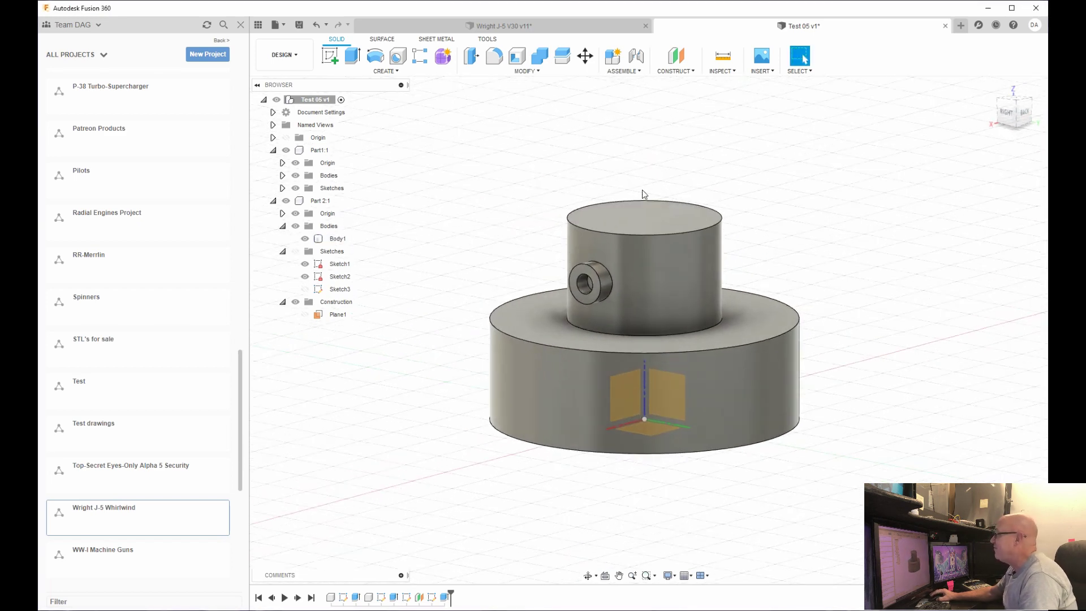
# Hide both bodies and create a construction plane at 90 degrees about the Z axis.
pyautogui.click(296, 176)
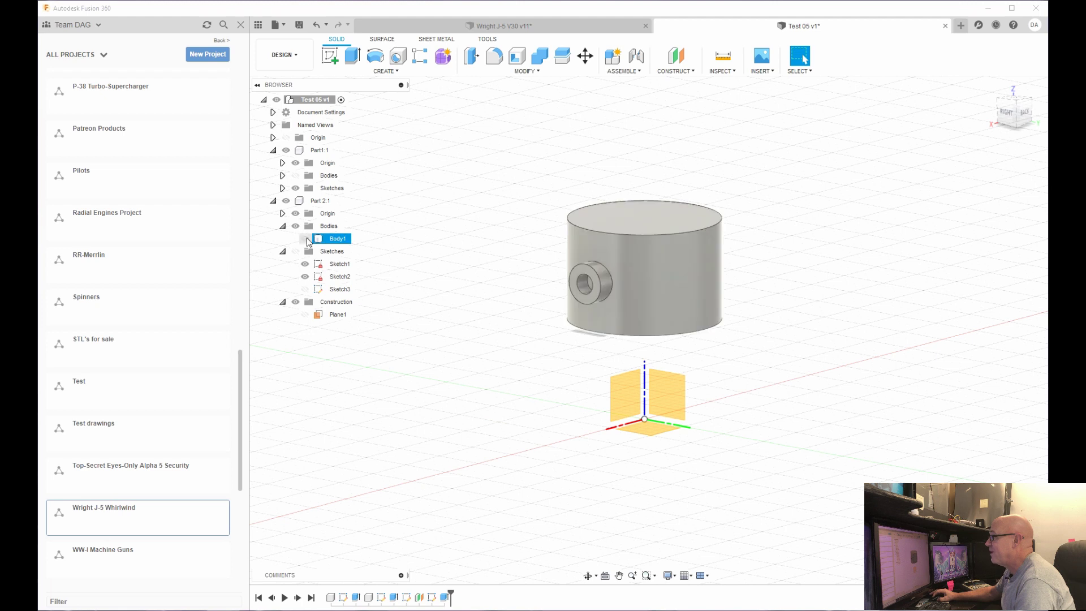
pyautogui.click(305, 238)
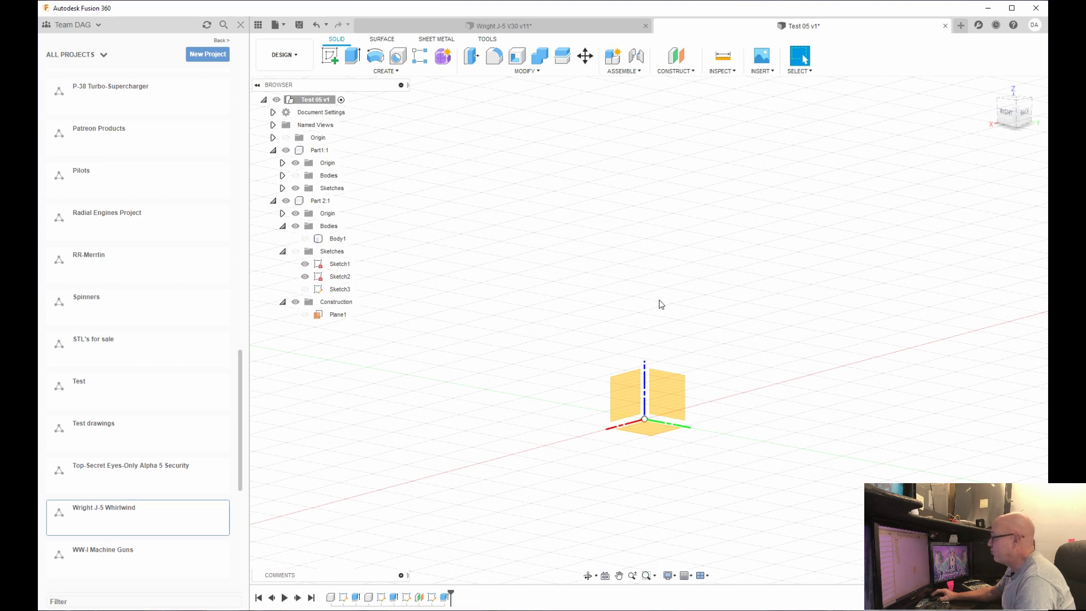
pyautogui.click(673, 72)
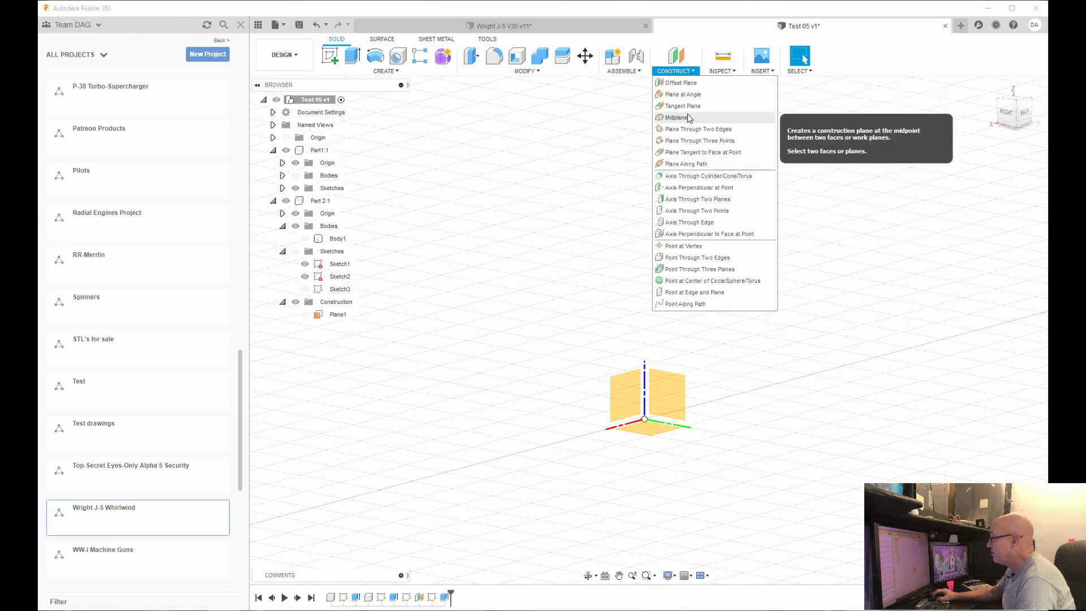
pyautogui.click(683, 94)
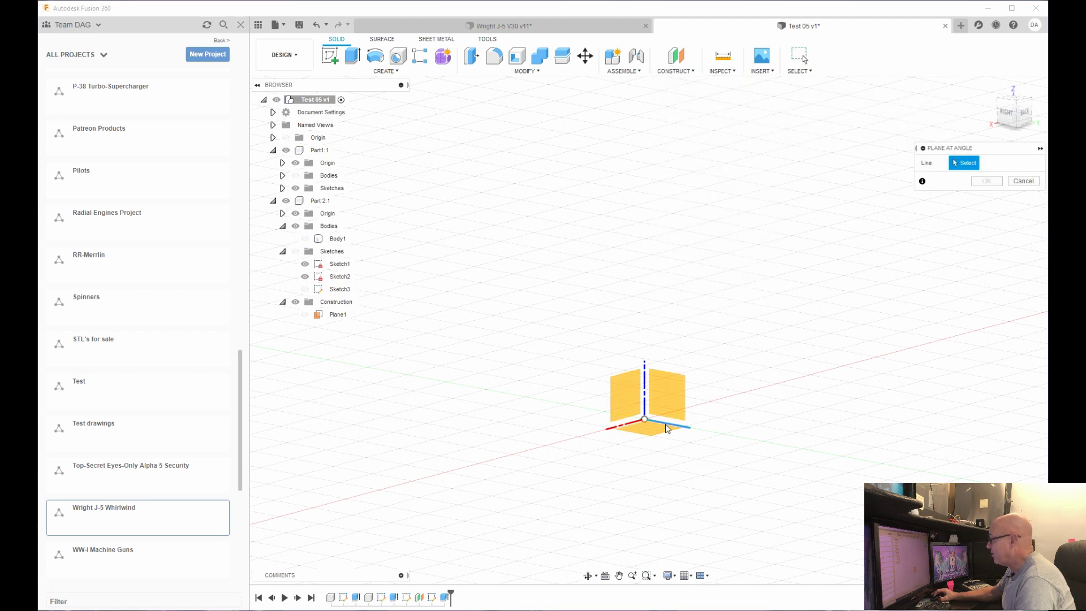
pyautogui.click(645, 393)
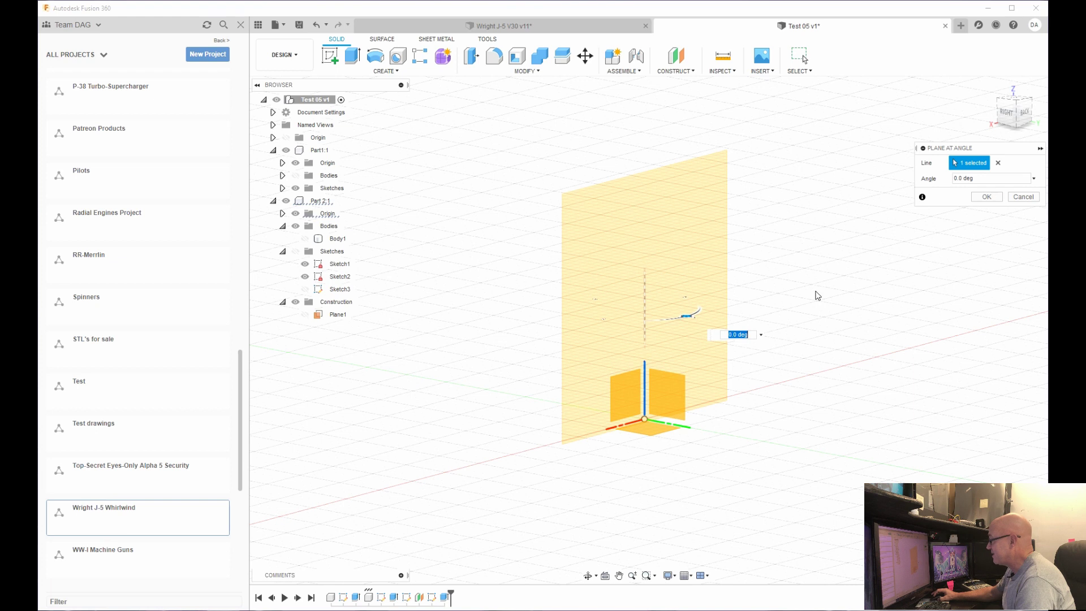
pyautogui.write('90')
pyautogui.press('Return')
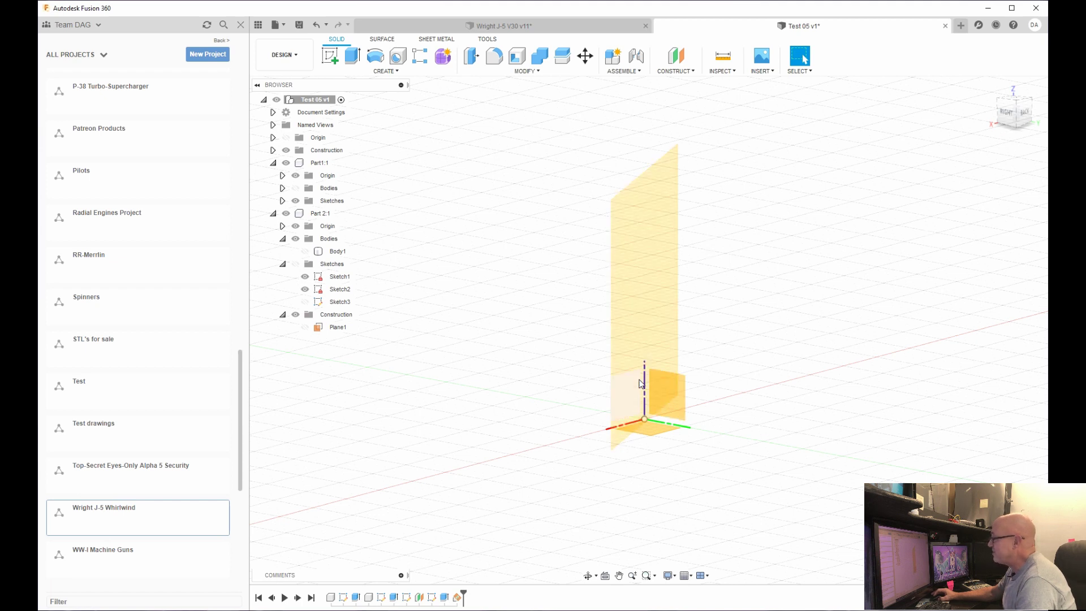
# Add a second plane offset 2 from the angled plane.
pyautogui.rightClick(635, 266)
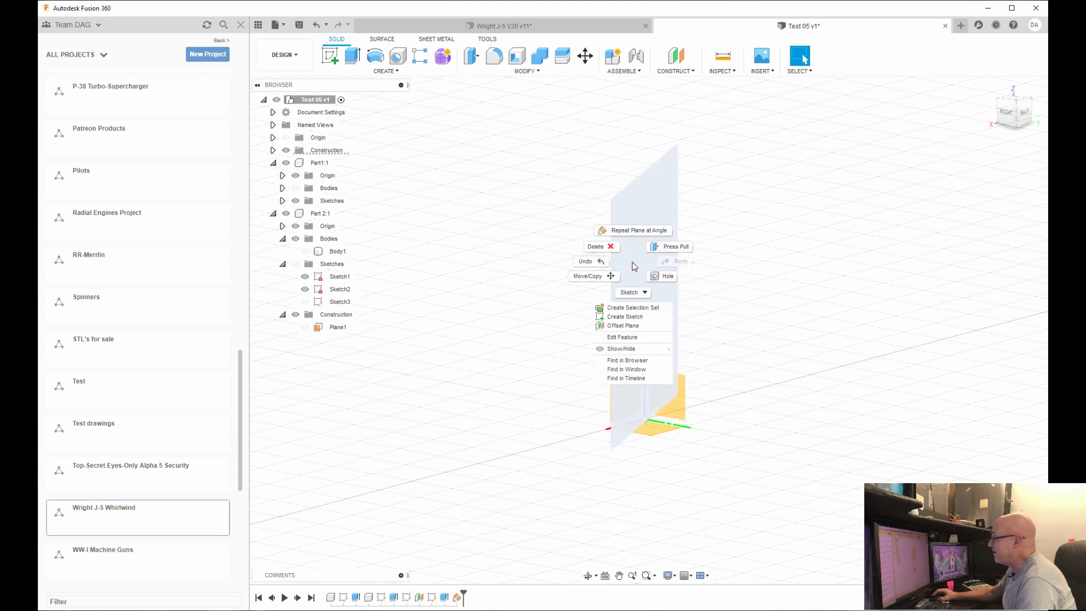
pyautogui.click(631, 326)
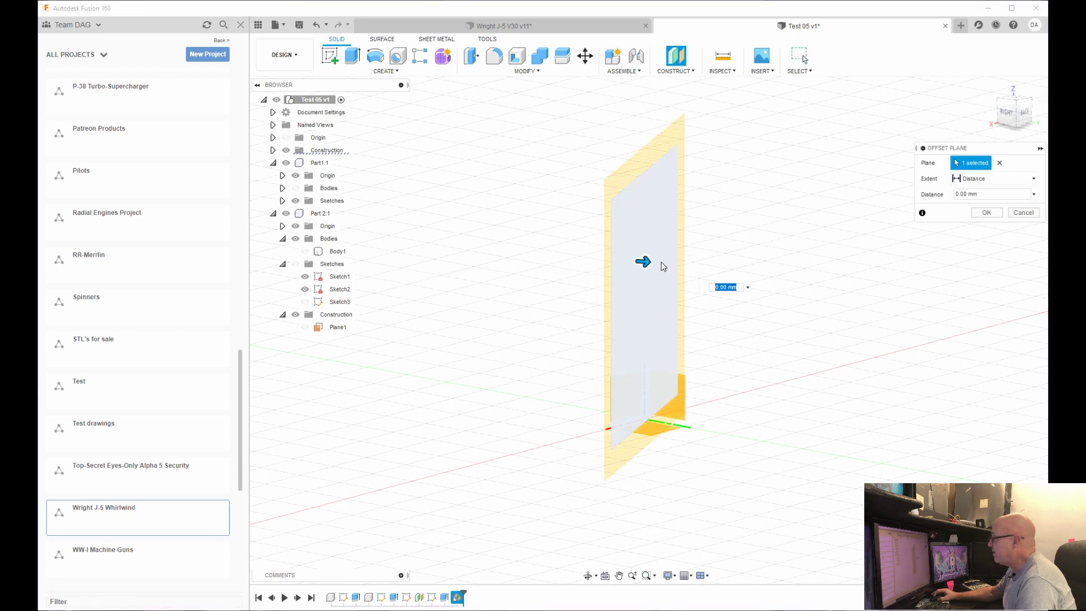
pyautogui.write('2')
pyautogui.press('Return')
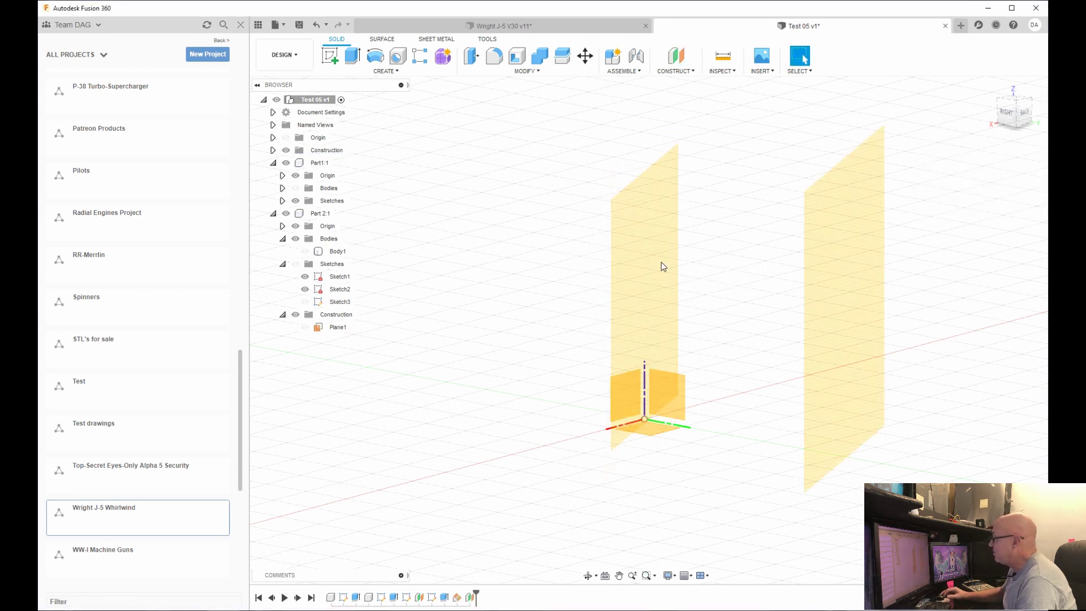